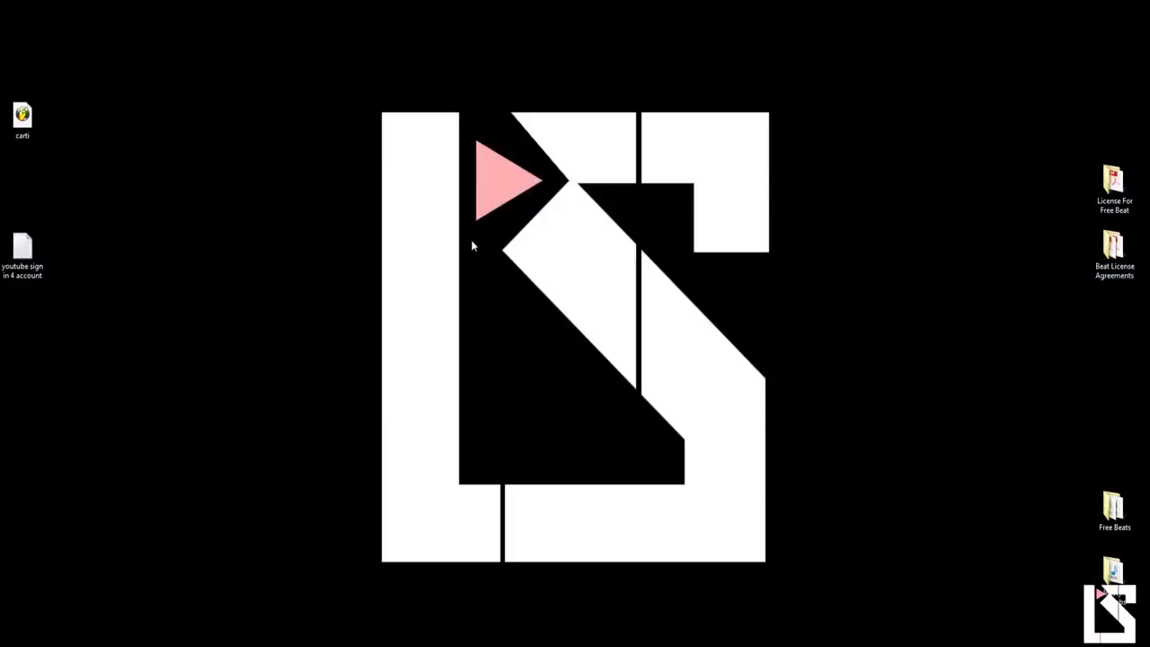
Create a new folder named "WAV Untagged" on the desktop
right_click(411, 230)
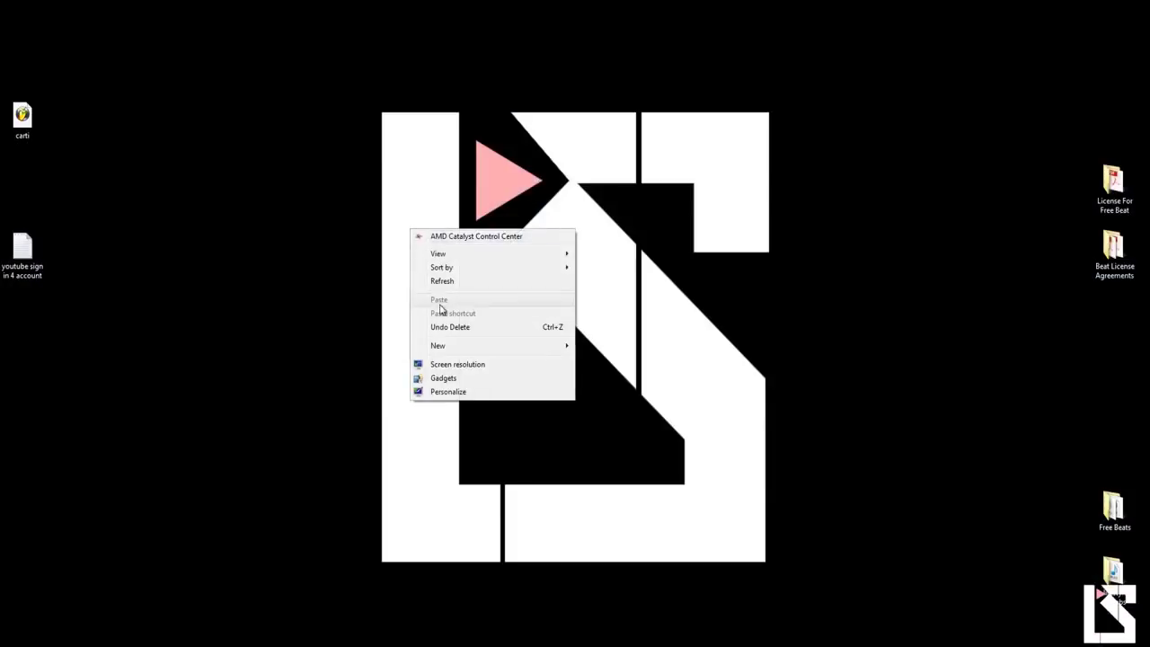
mouse_move(540, 349)
click(635, 351)
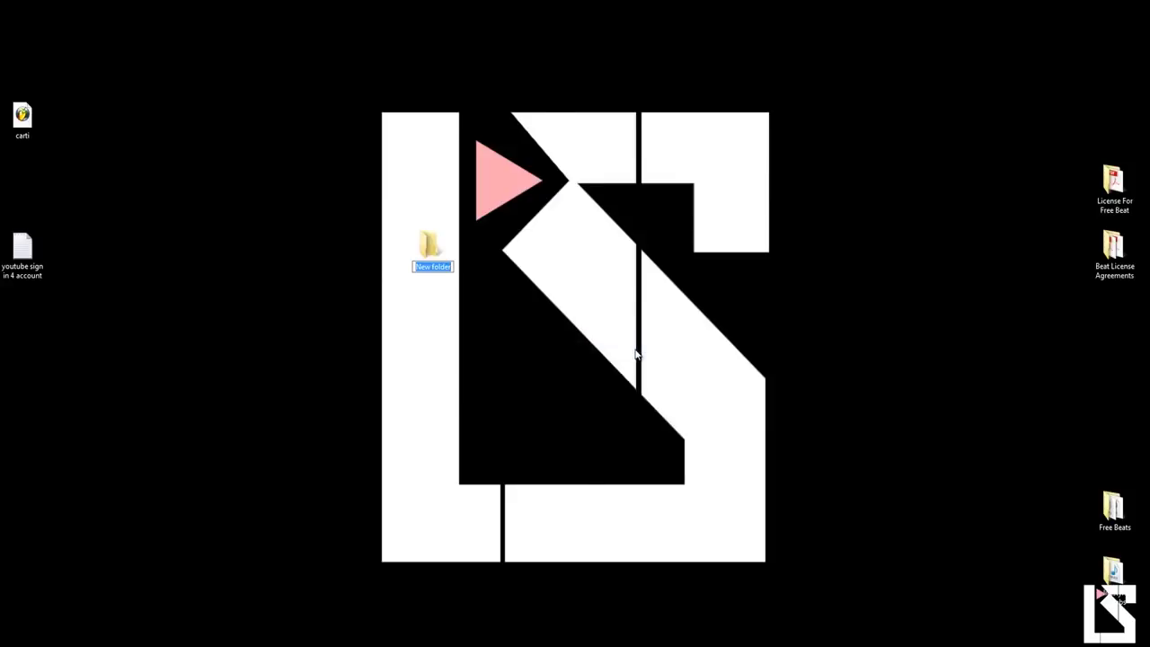
text(WAV Untagged)
key(Return)
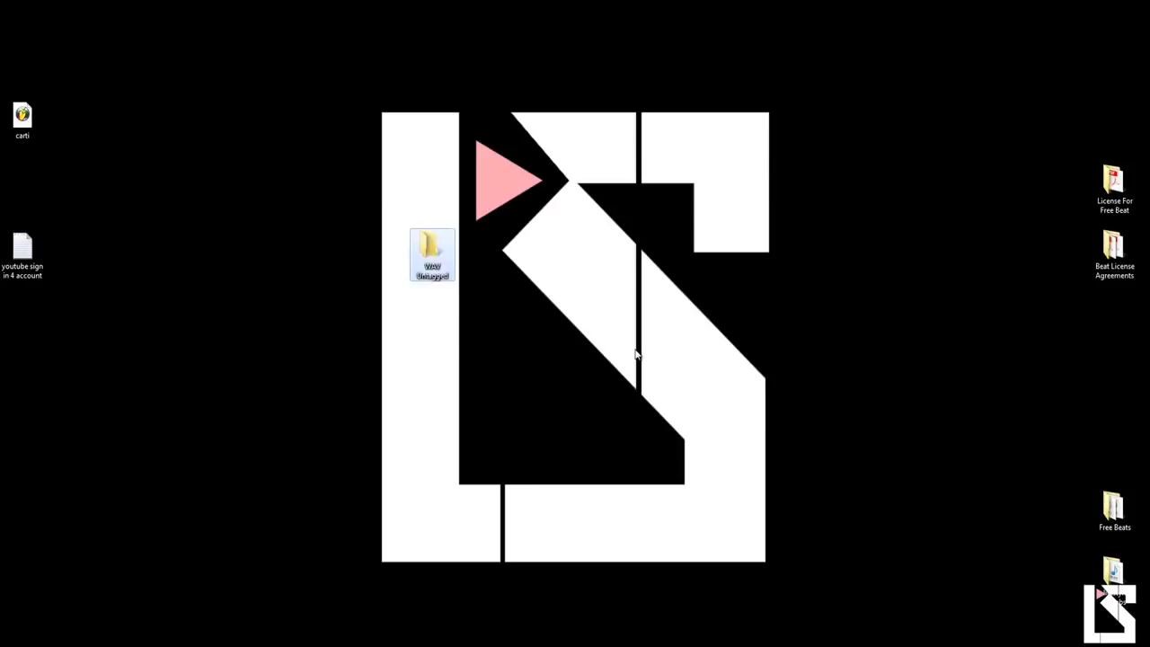
Create a second desktop folder named "MP3 Tagged" beside the WAV Untagged folder
right_click(501, 259)
mouse_move(615, 370)
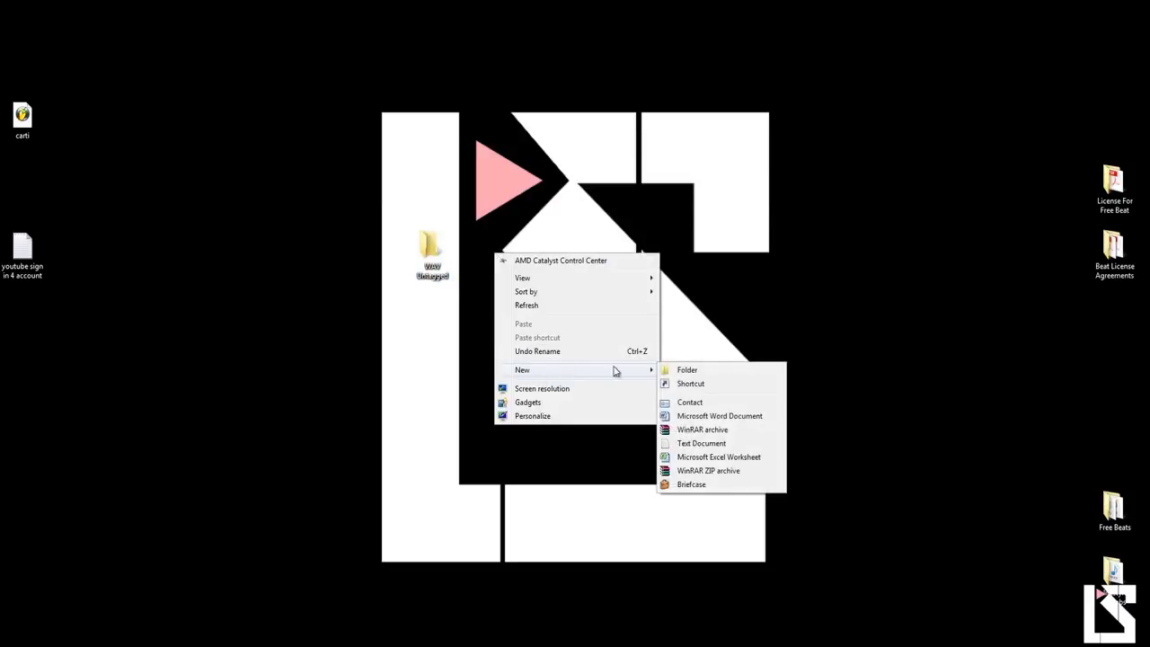
click(686, 370)
text(MP3 Tagged)
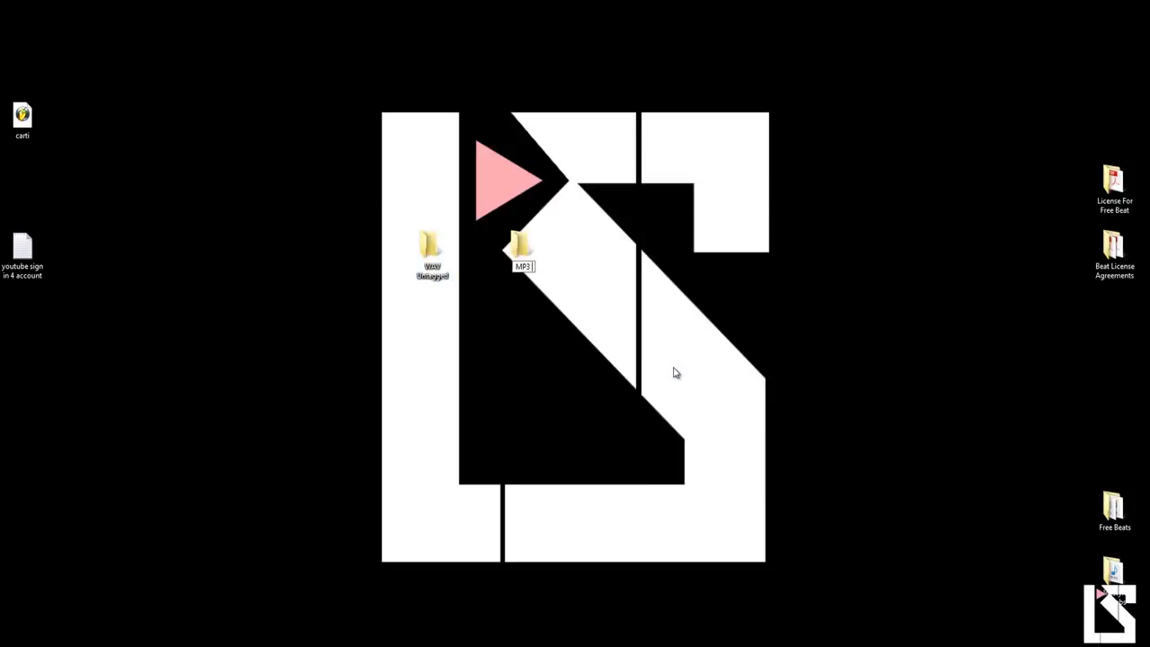
key(Return)
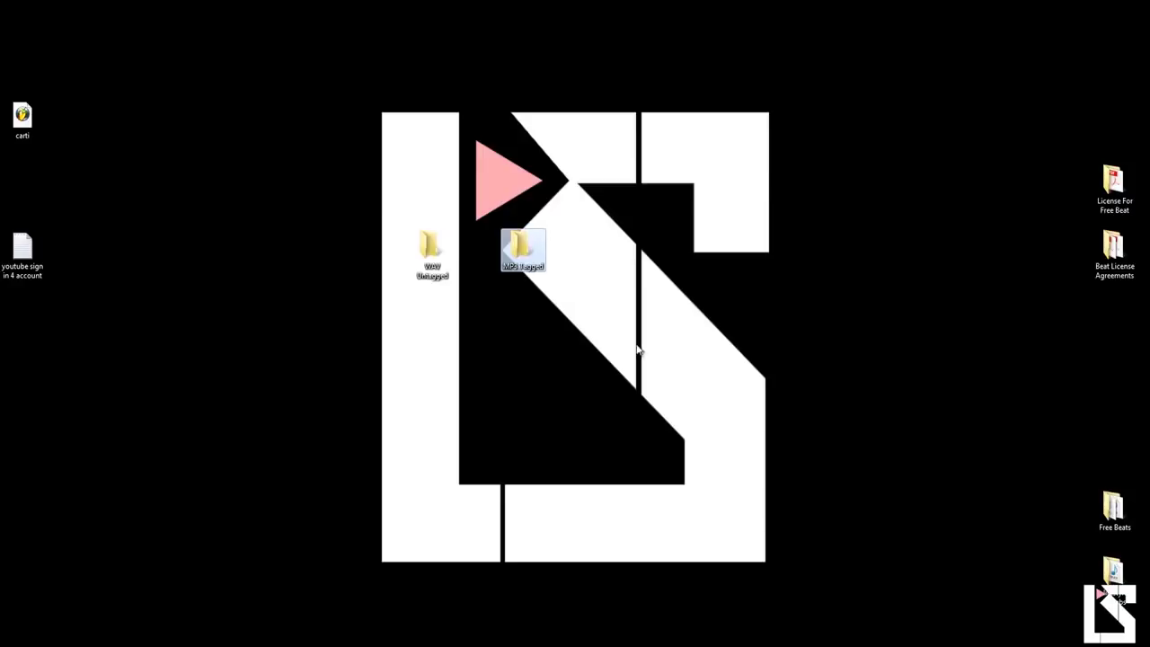
Create a third desktop folder named "Tracksouts" and line it up beside the MP3 Tagged folder
right_click(594, 265)
mouse_move(626, 386)
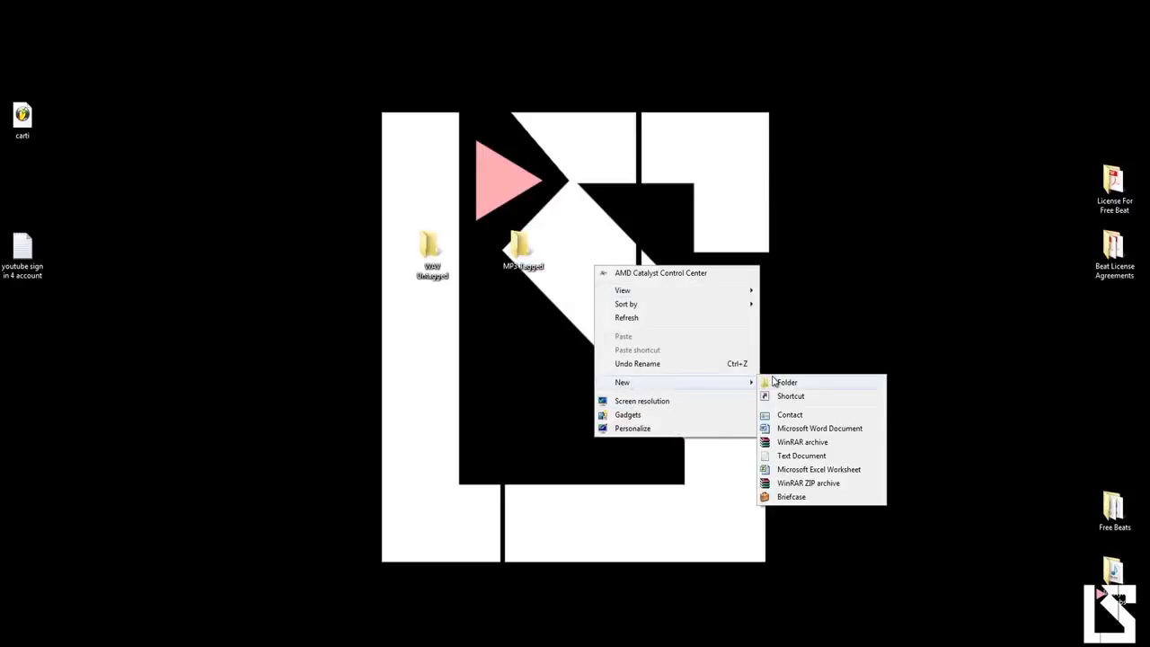
click(772, 382)
text(Tr)
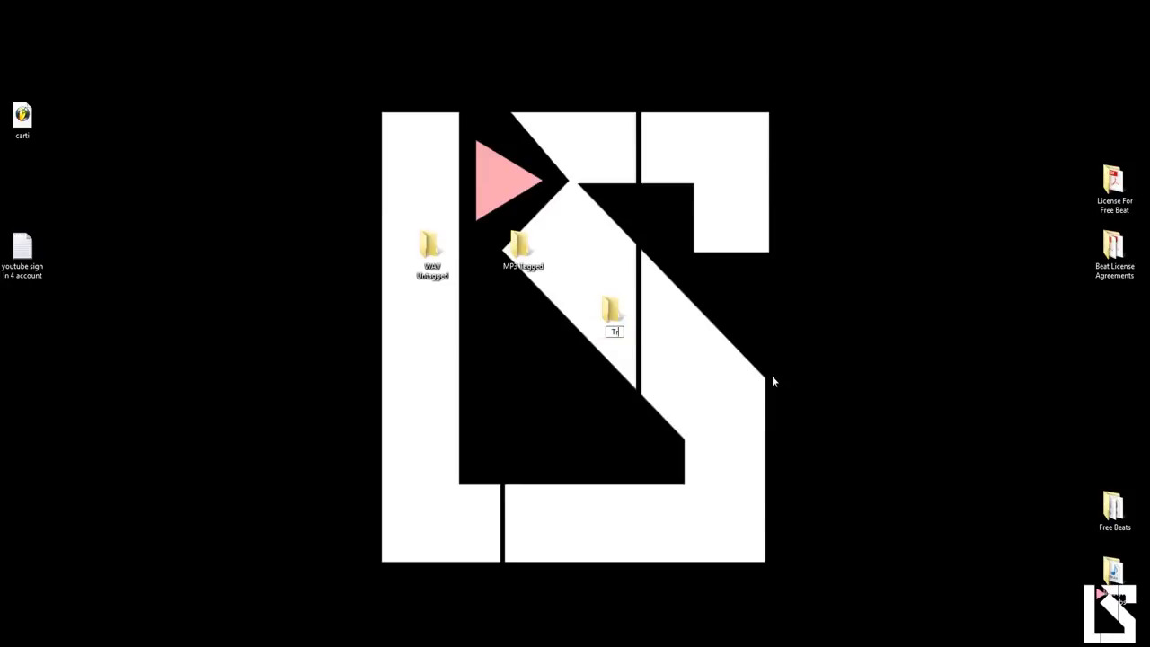
text(acksouts)
key(Return)
click(562, 185)
drag(618, 331, 618, 263)
Create a desktop folder named "Beatstars Uploads" below the other three new folders
right_click(530, 328)
mouse_move(561, 446)
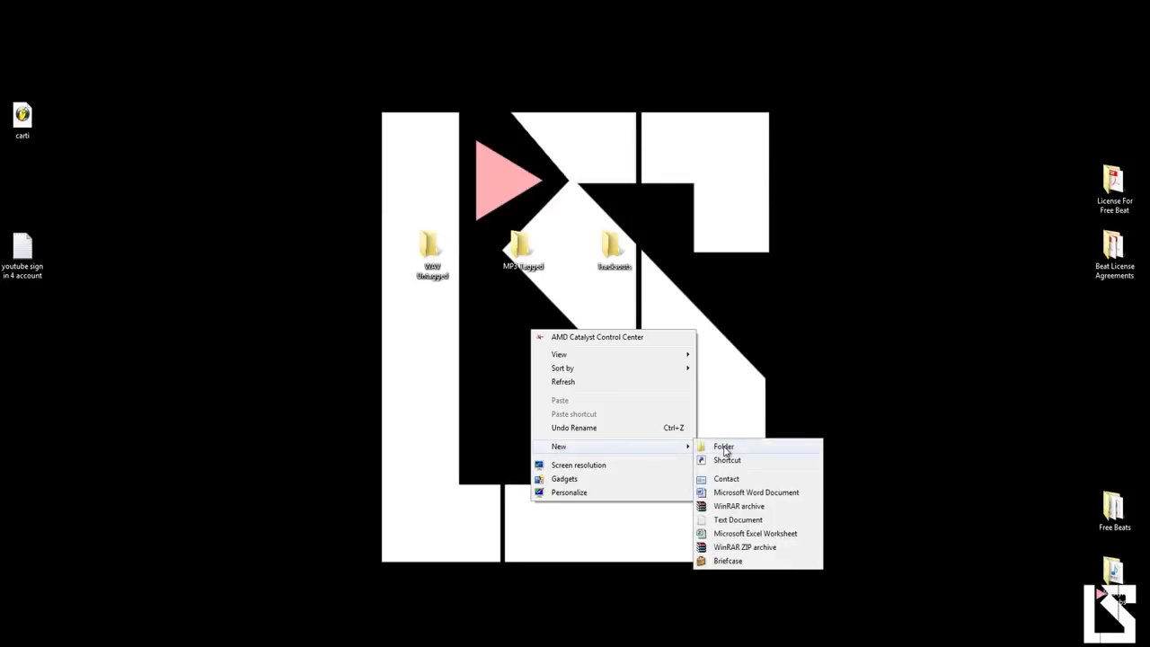
click(724, 446)
text(Be)
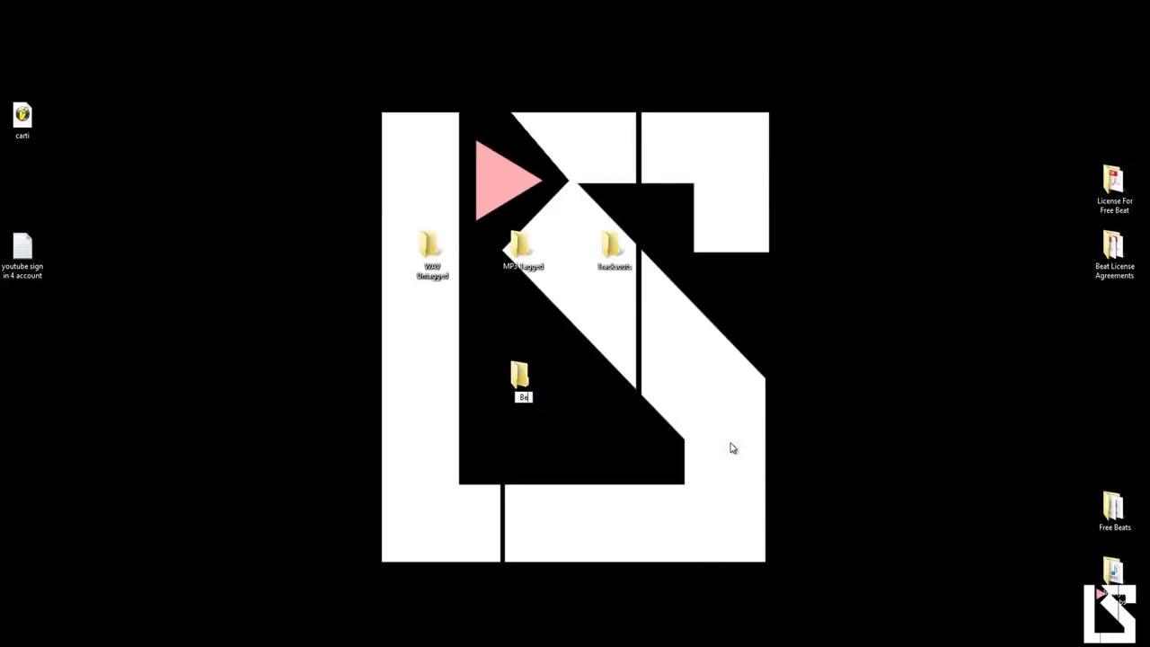
text(atstars Uploads)
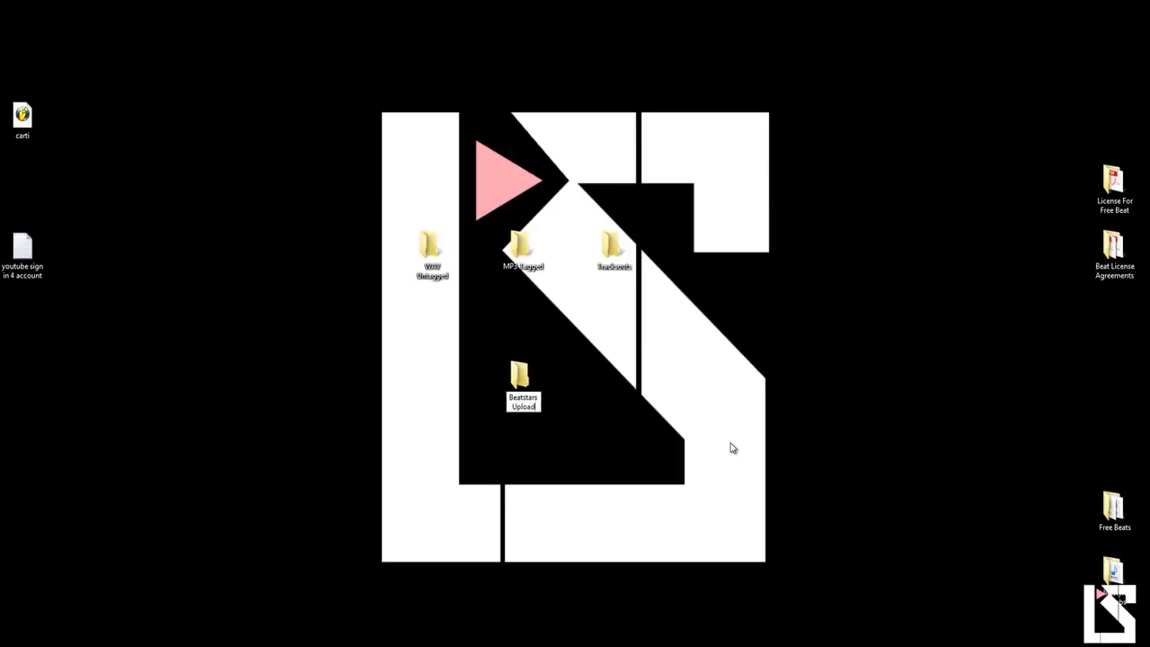
key(Return)
Move the WAV Untagged, MP3 Tagged and Tracksouts folders into Beatstars Uploads and open that folder
drag(381, 209, 675, 272)
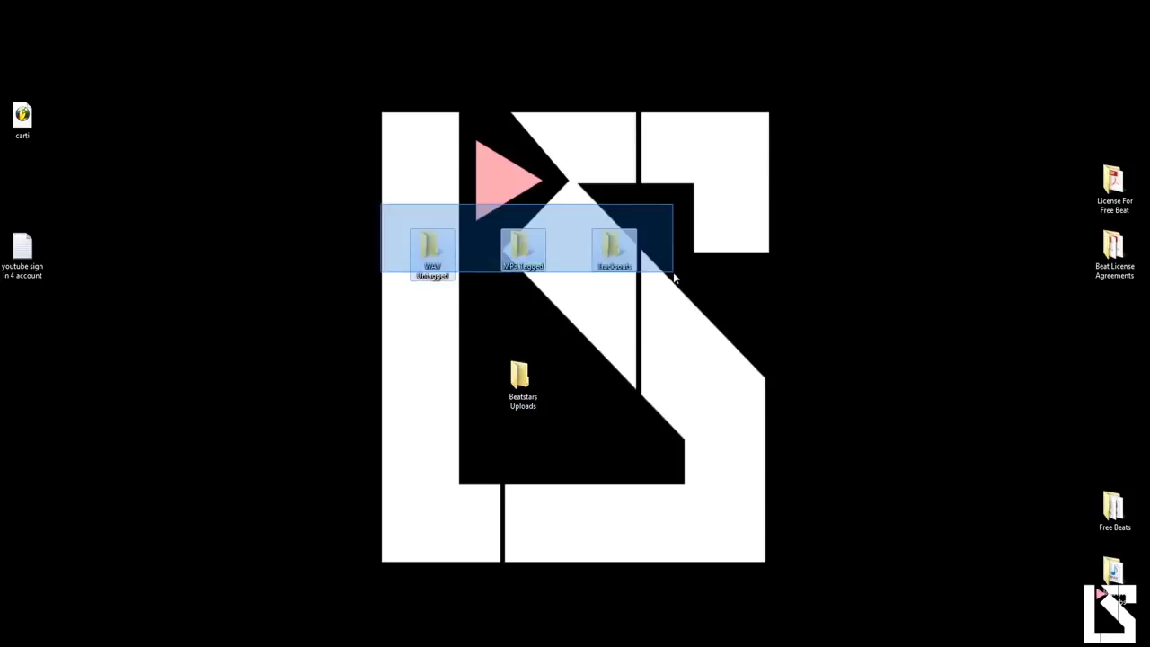
drag(614, 250, 528, 386)
double_click(520, 382)
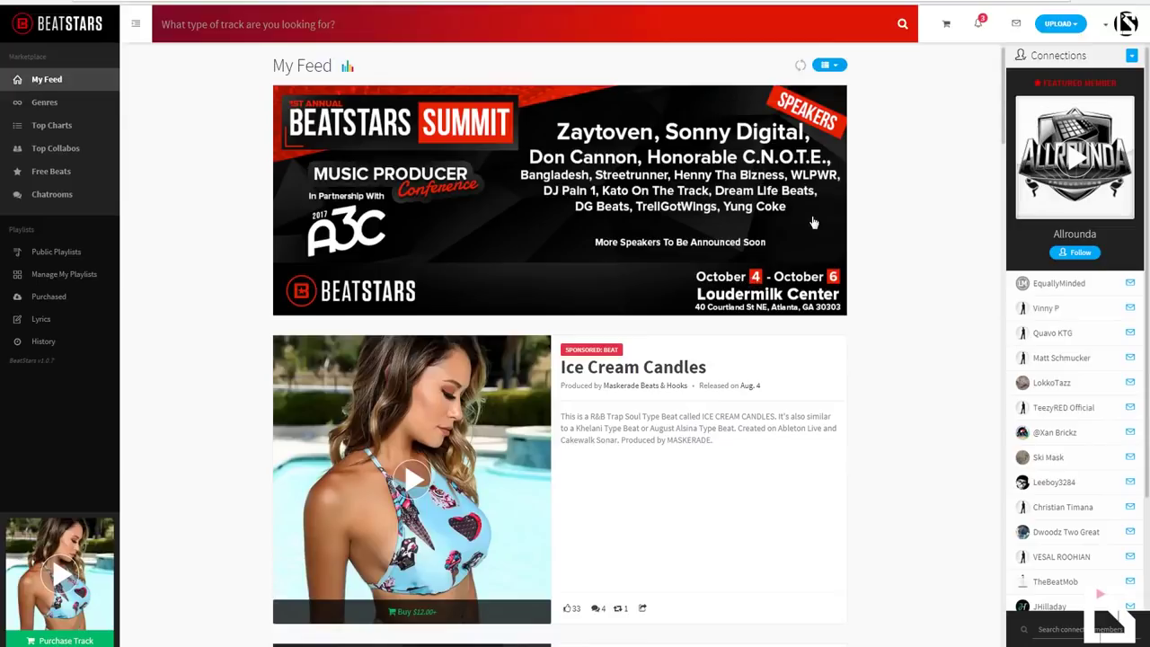
Switch to the BeatStars website and open the upload page for tracks
key(alt+Tab)
click(1070, 33)
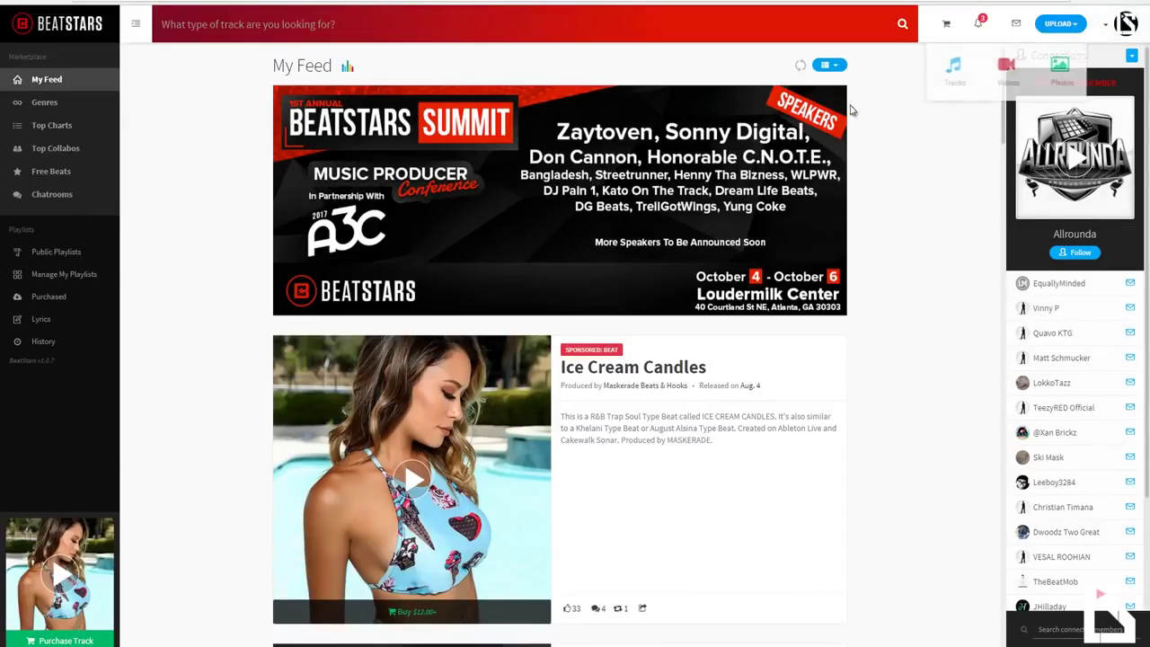
click(955, 72)
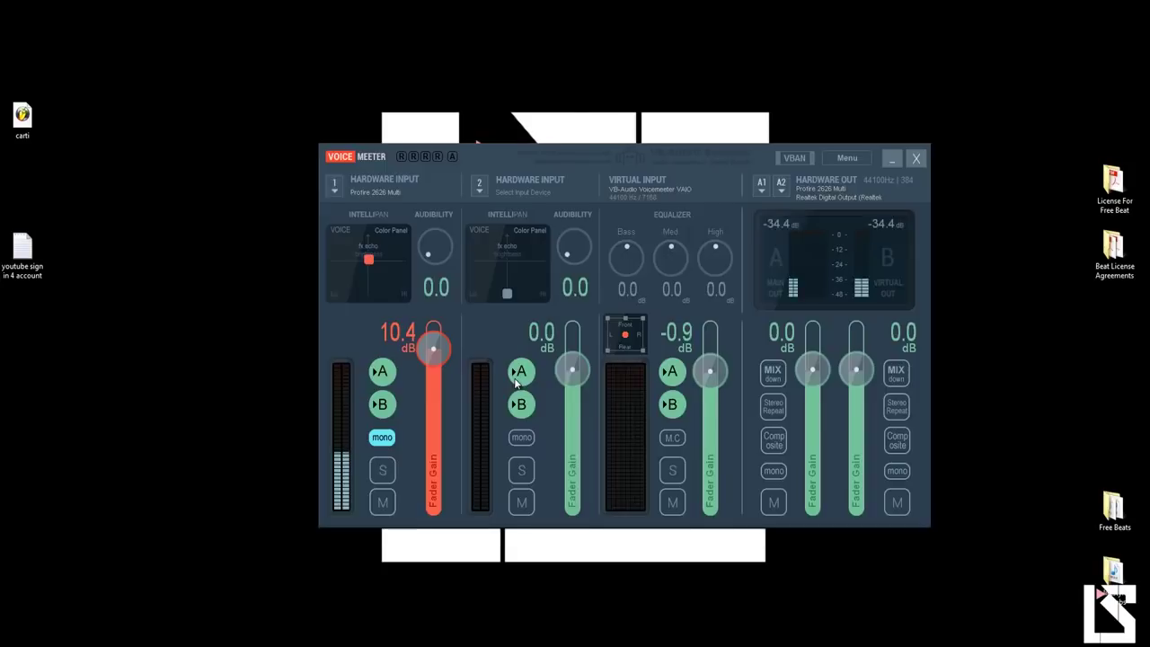
Switch back to the Beatstars Uploads folder window and minimize the VoiceMeeter window covering it
key(alt+Tab)
click(386, 155)
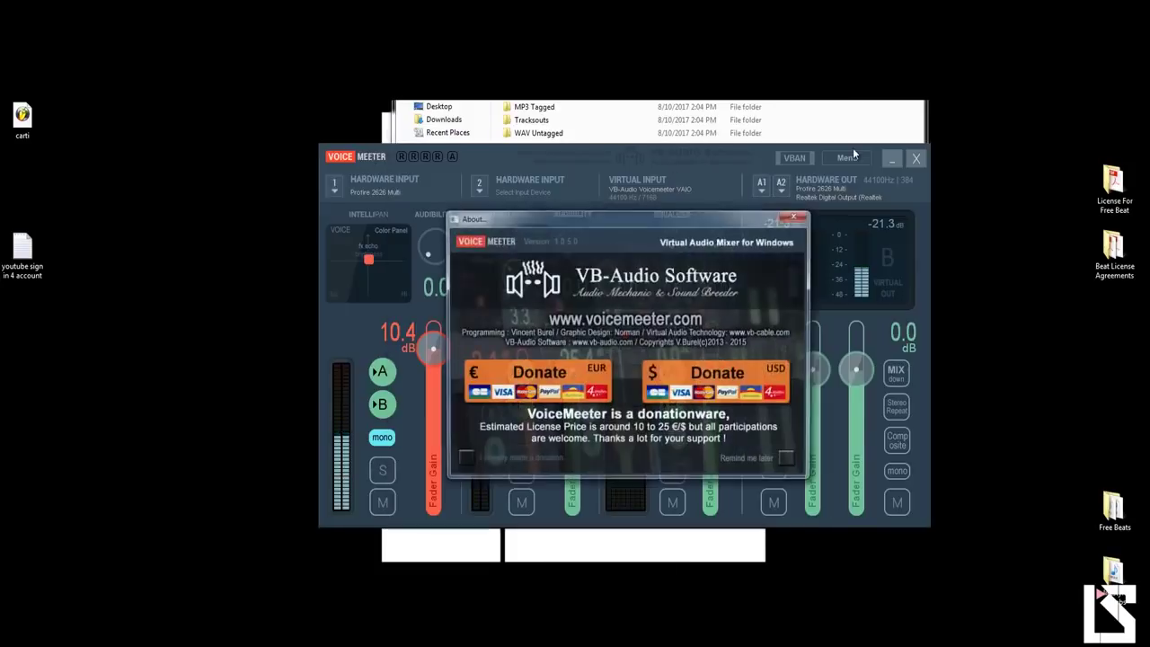
click(889, 158)
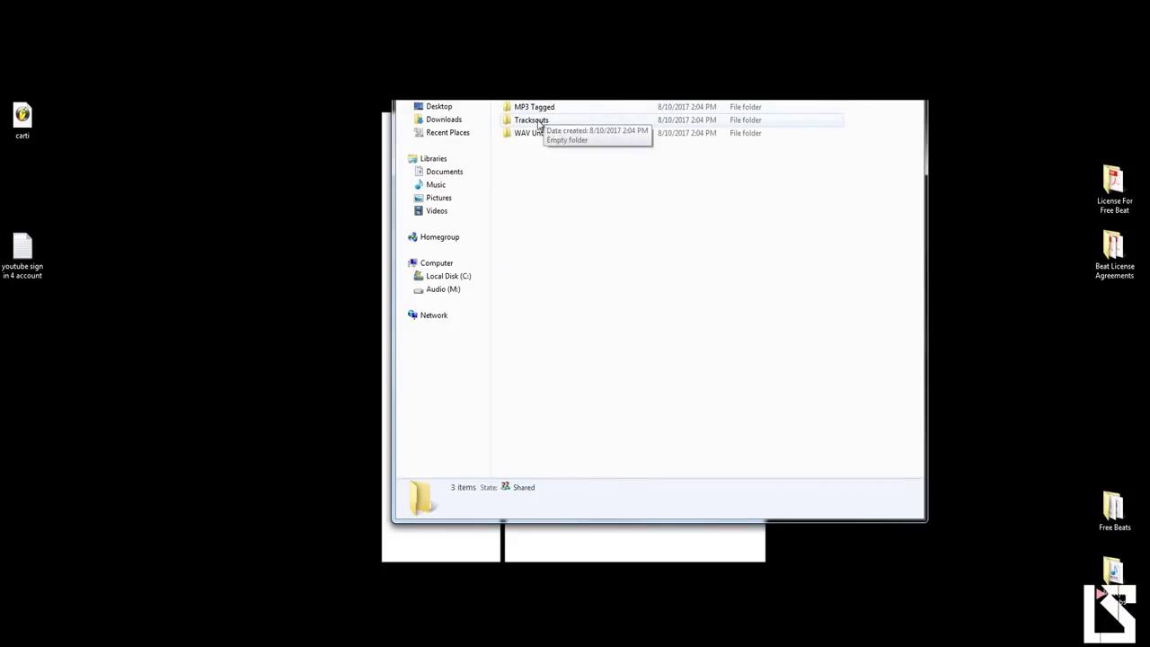
Create a folder named "The Streets" inside the Tracksouts folder
double_click(538, 122)
right_click(532, 127)
mouse_move(575, 295)
click(722, 294)
text(The Street)
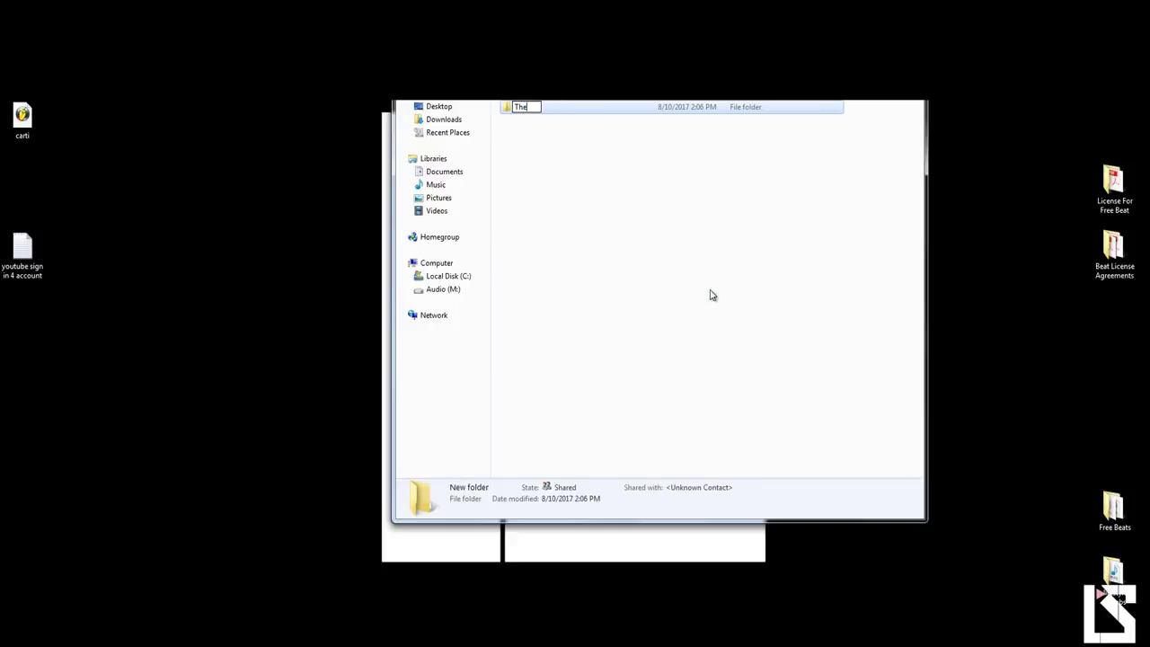
text(s)
key(Return)
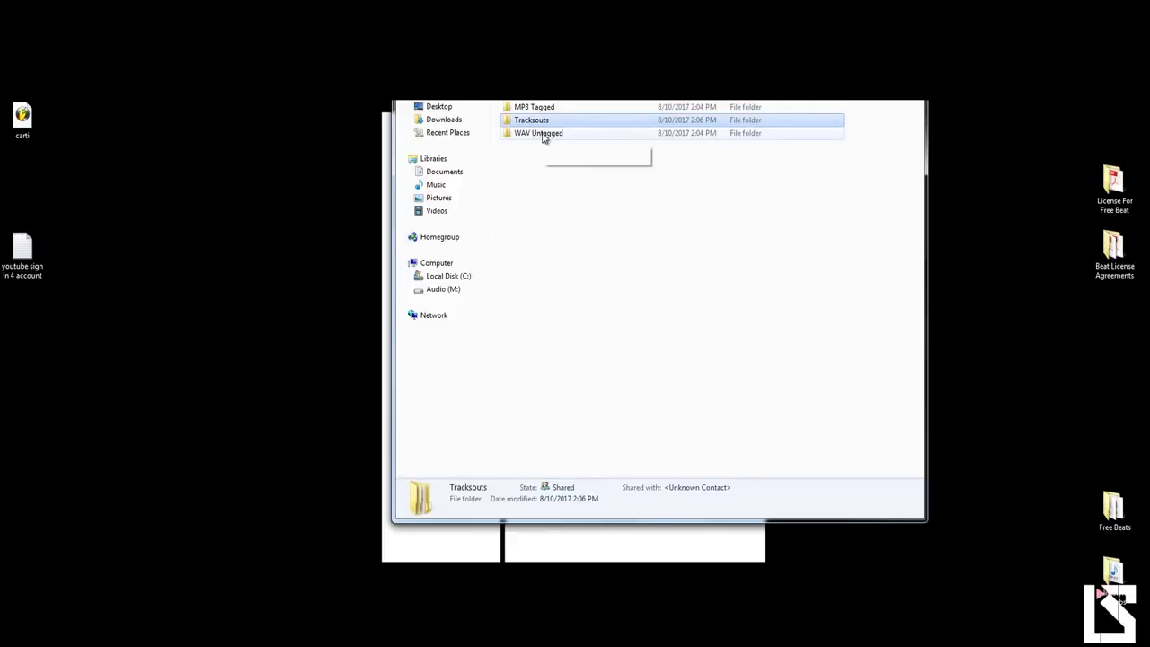
Look through the WAV Untagged and Tracksouts folders to review the upload folder structure
double_click(543, 136)
key(BackSpace)
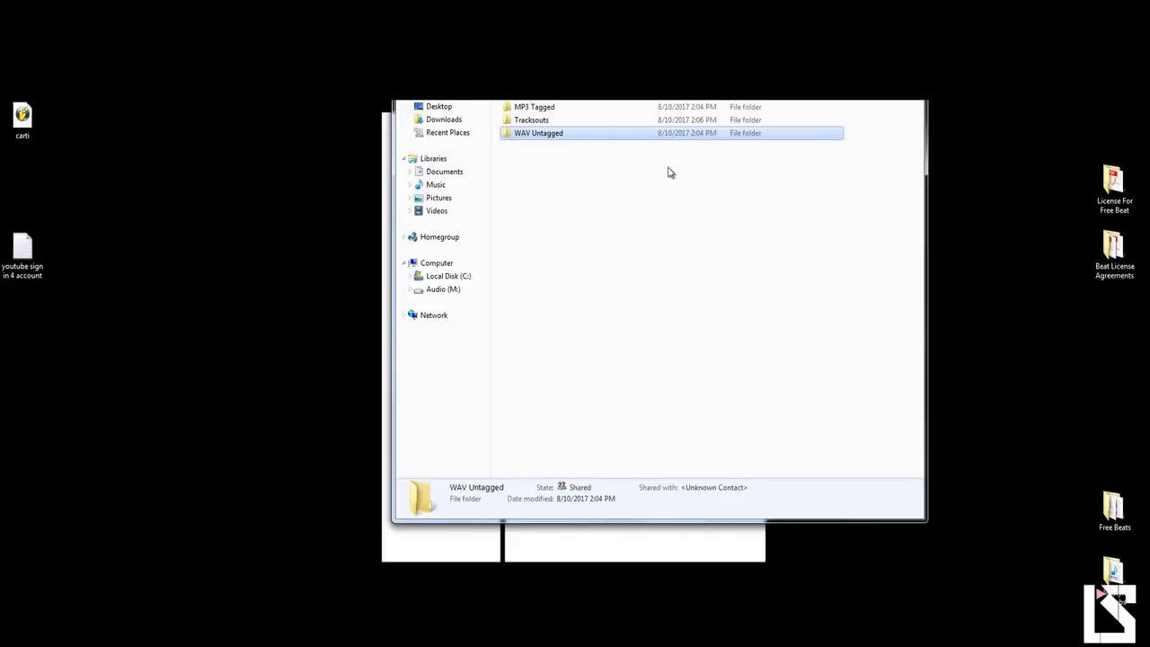
click(579, 184)
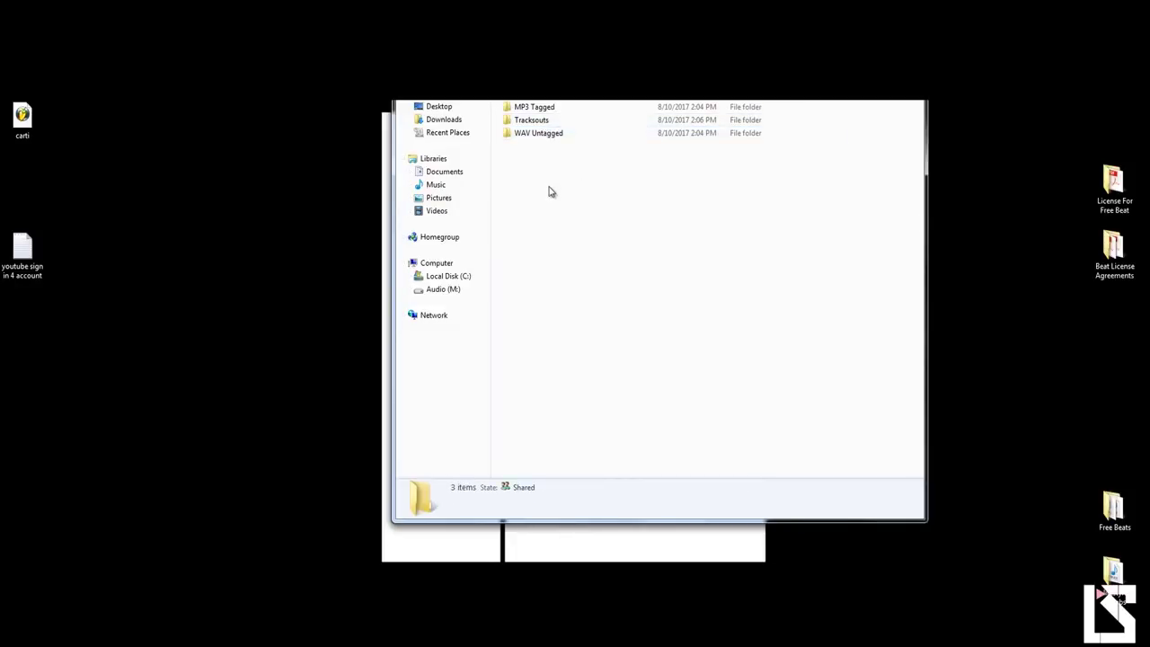
double_click(547, 135)
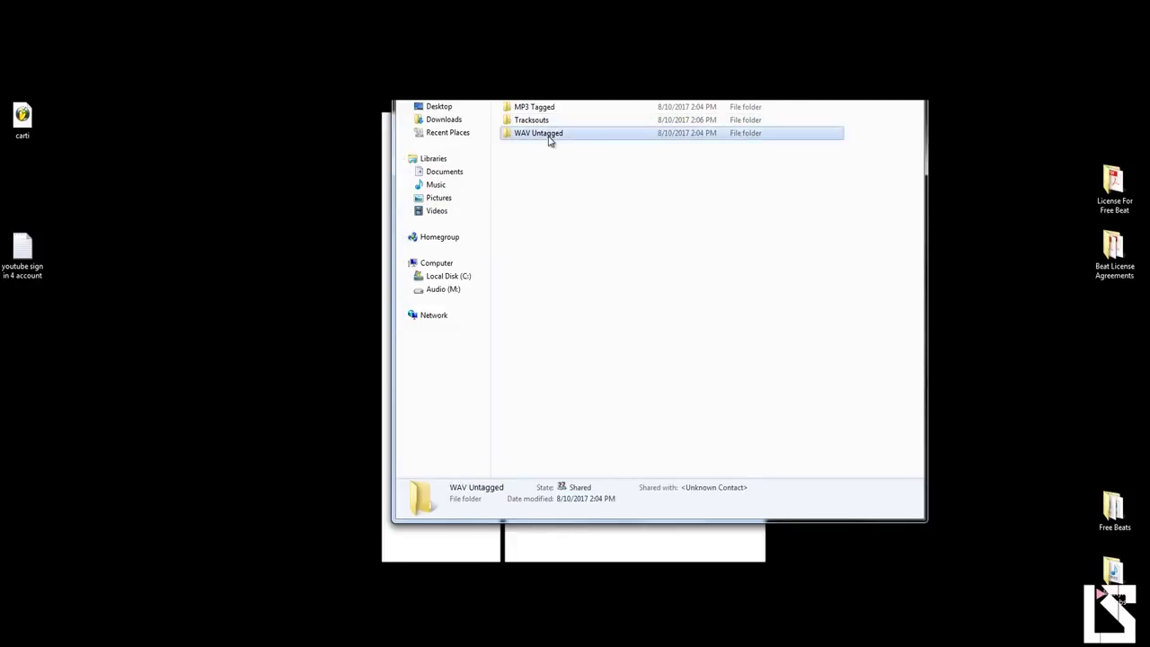
key(BackSpace)
double_click(528, 120)
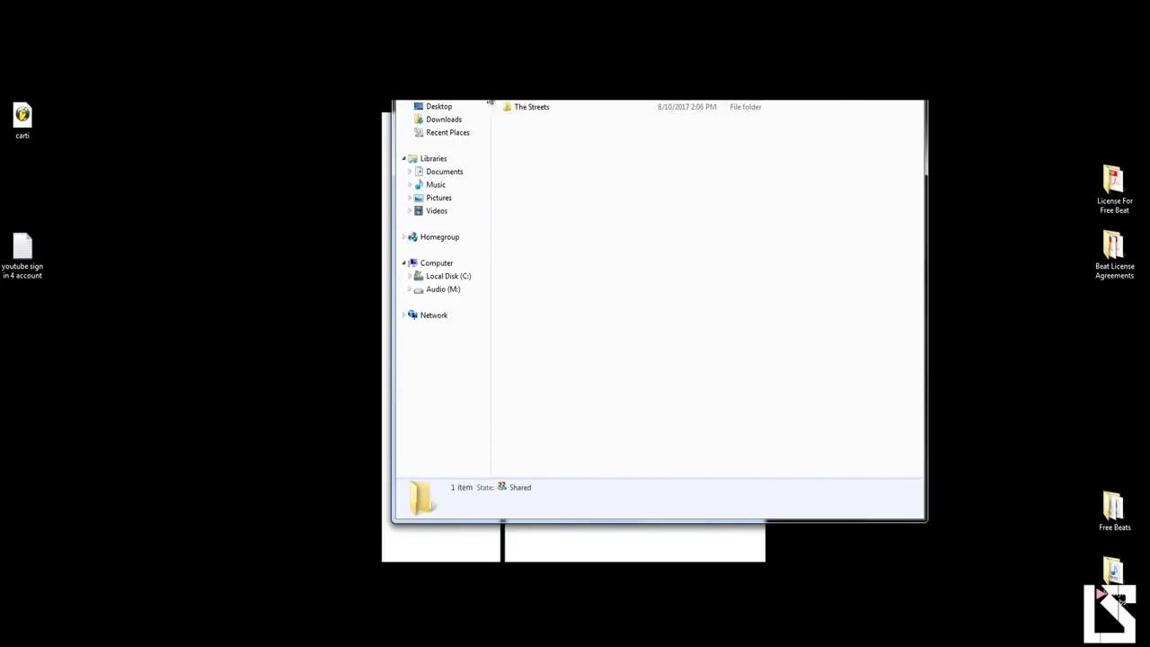
right_click(545, 135)
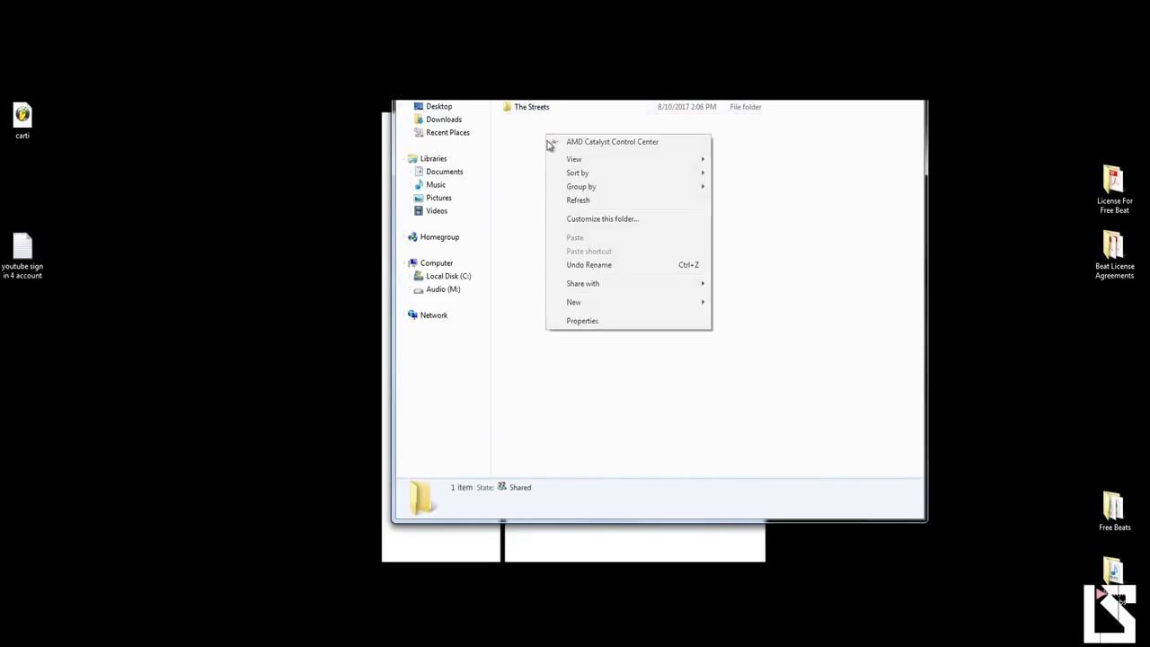
click(534, 151)
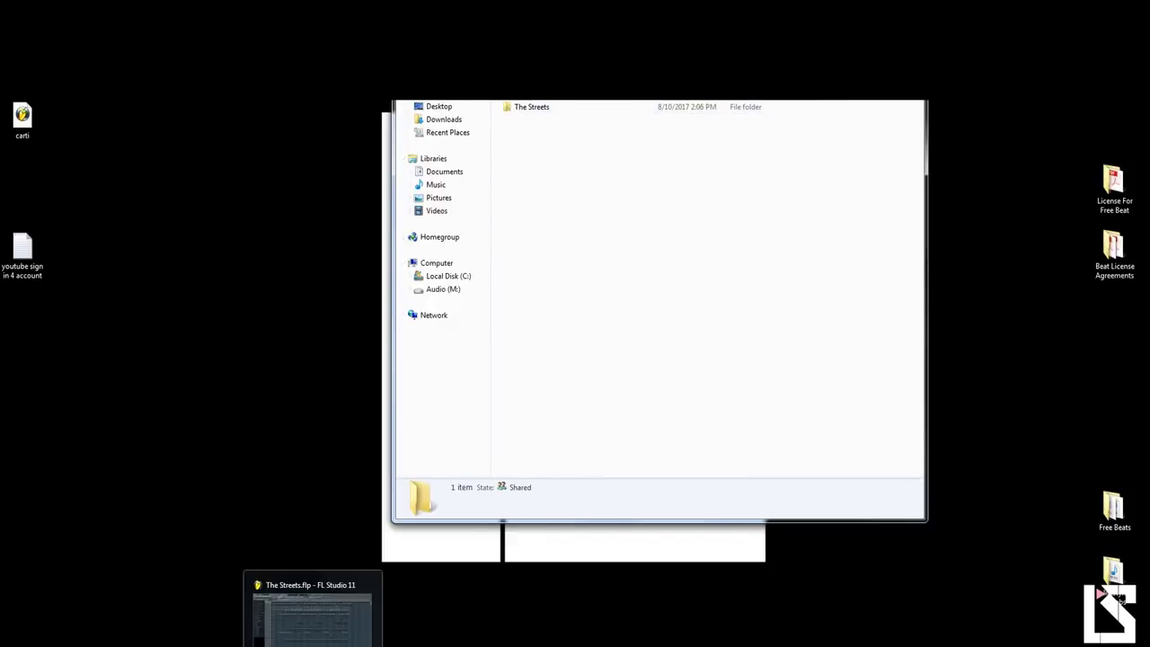
Switch to the The Streets.flp project in FL Studio and preview the arrangement from bar 17
click(310, 616)
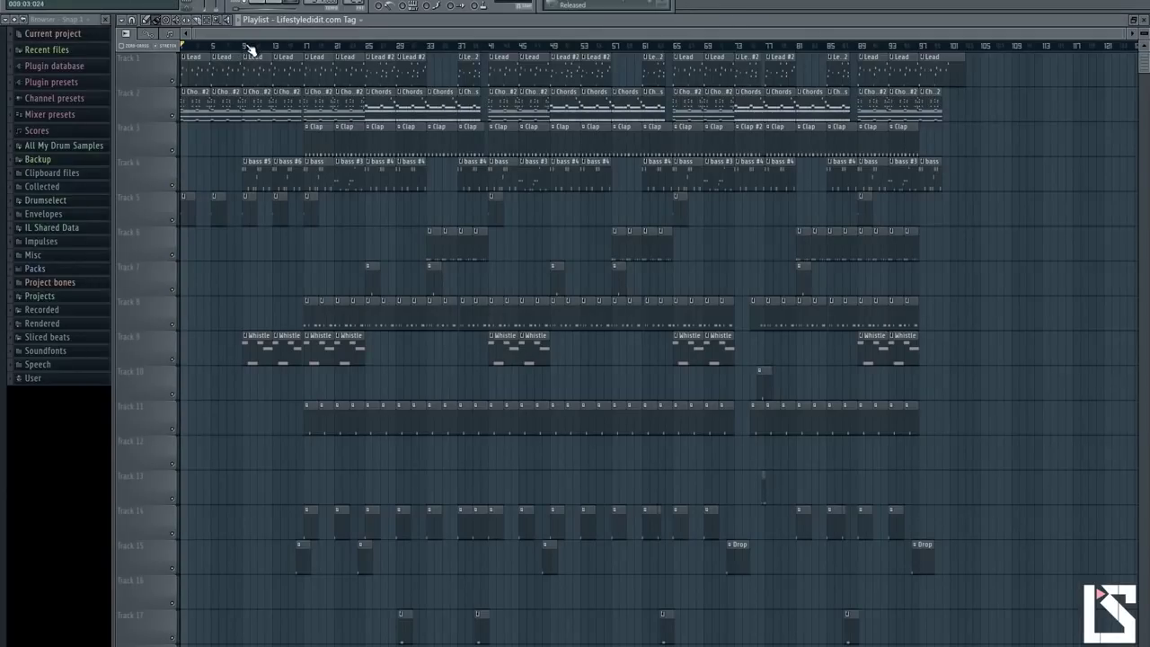
click(306, 47)
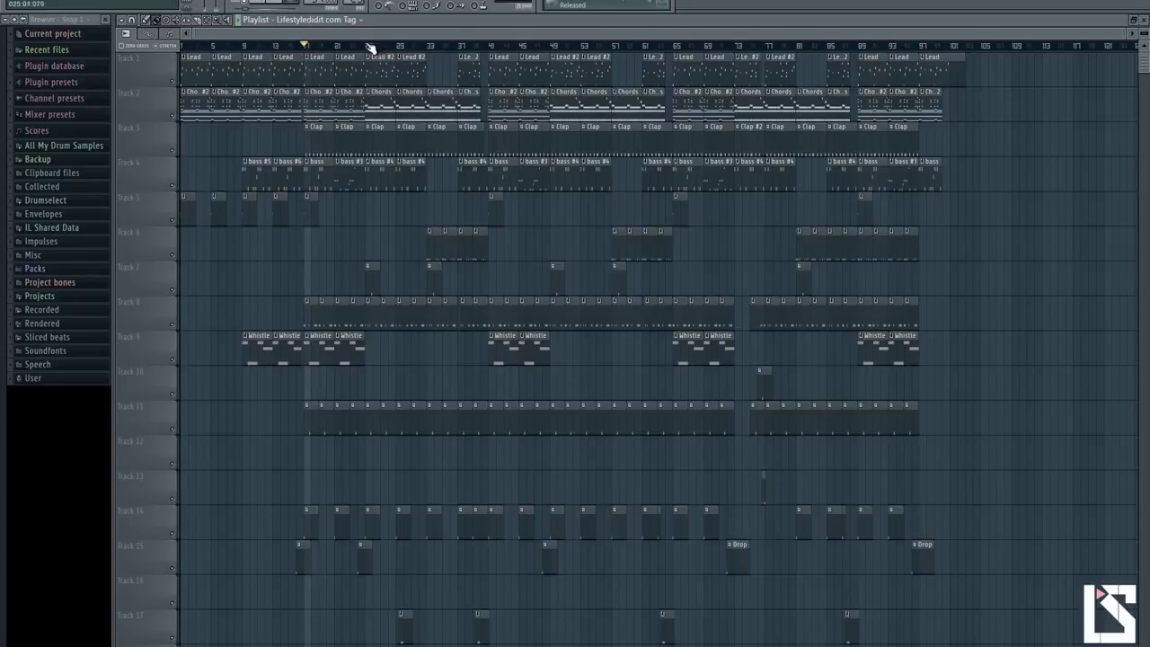
click(279, 4)
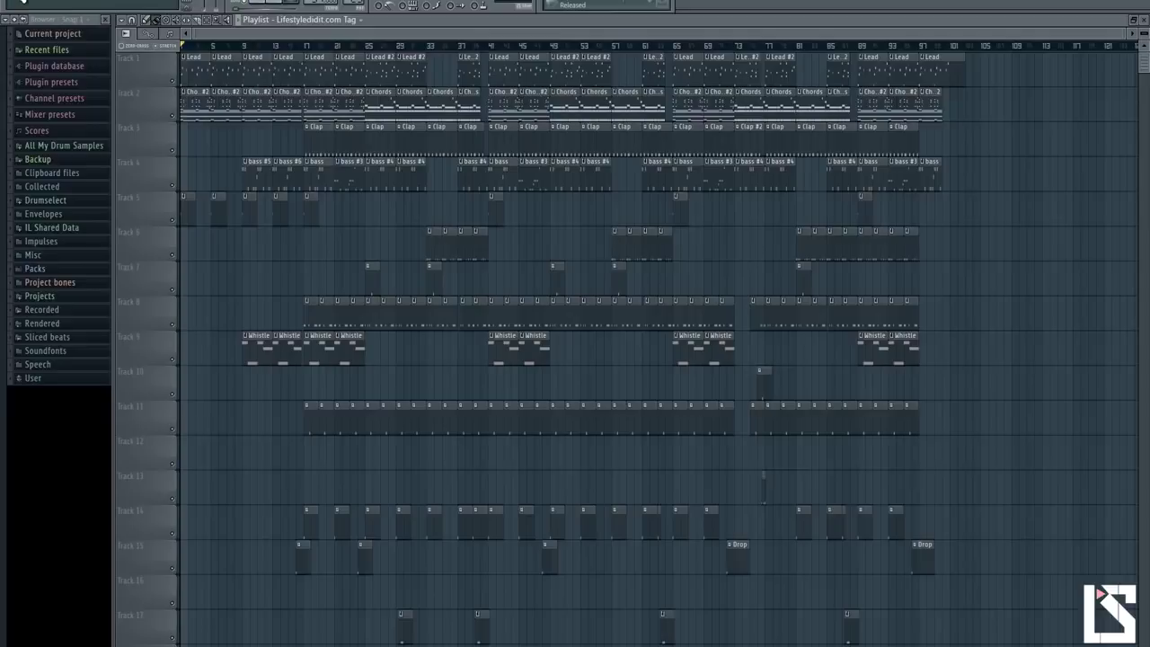
Export the project as a wave file named "The Streets (Prod. LifeStyleDidIt)"
click(21, 3)
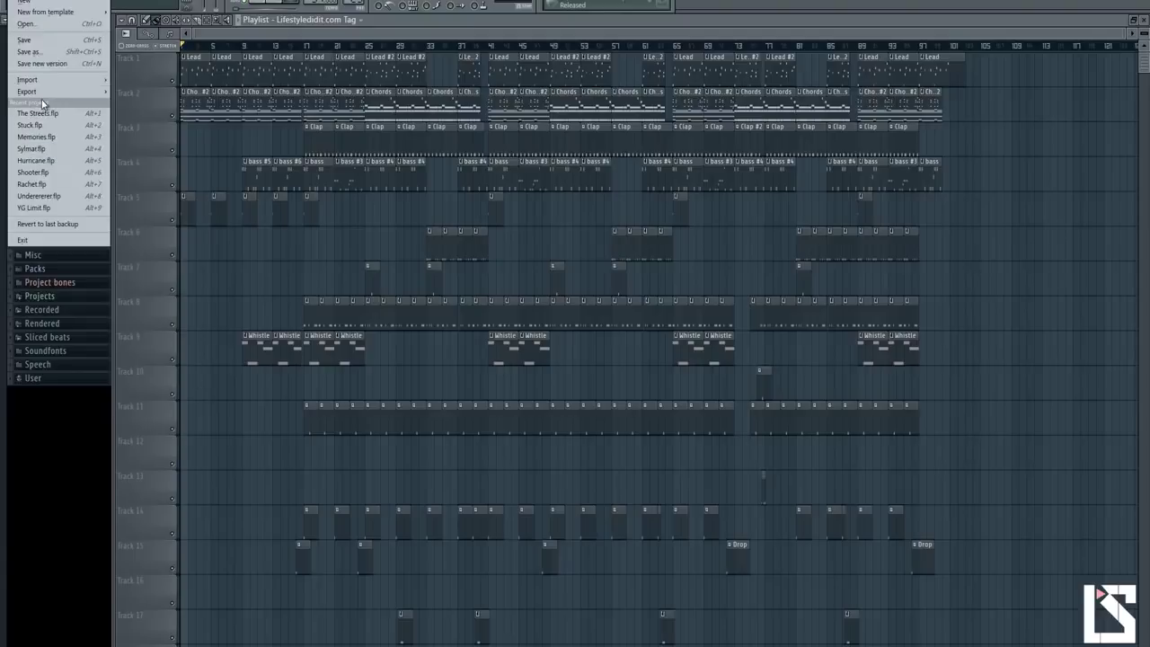
mouse_move(43, 91)
click(132, 104)
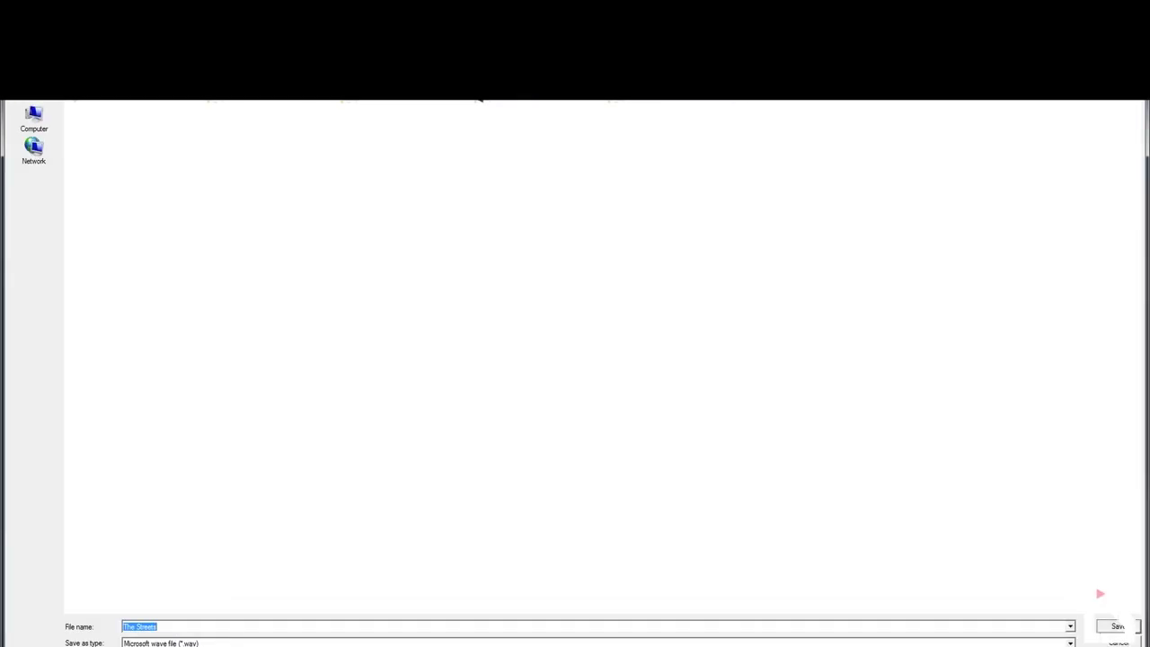
double_click(124, 54)
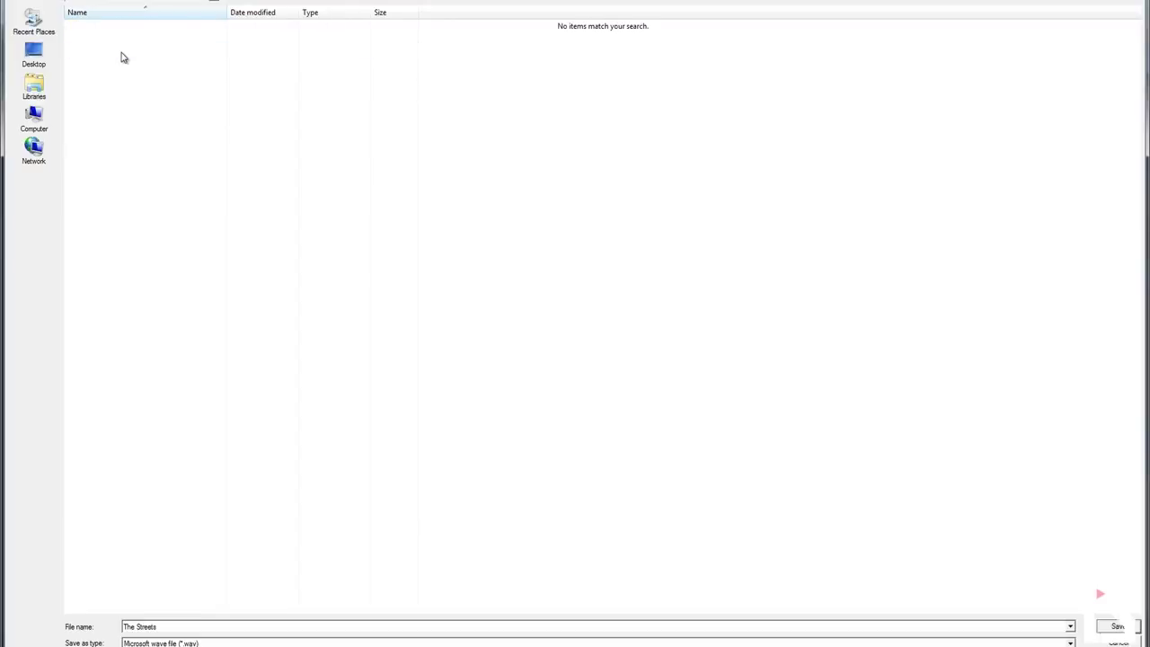
double_click(169, 626)
click(169, 626)
drag(219, 627, 153, 626)
click(180, 627)
click(1117, 626)
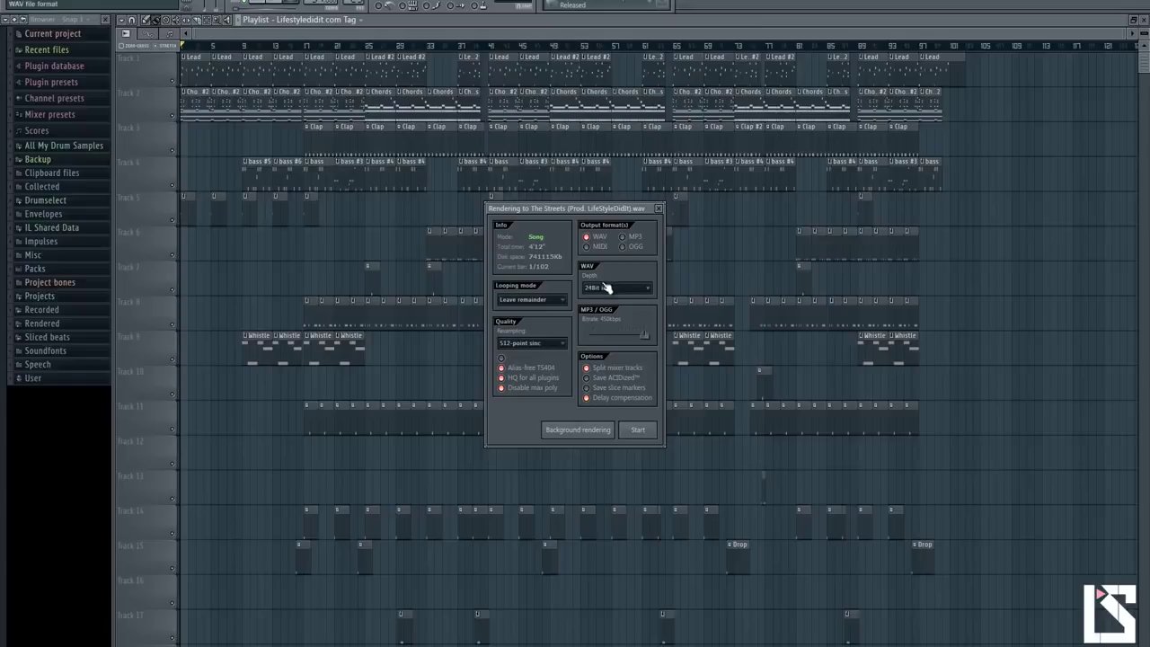
Set the render resampling to 512-point sinc, toggle the Split mixer tracks option, and start the WAV render
click(534, 345)
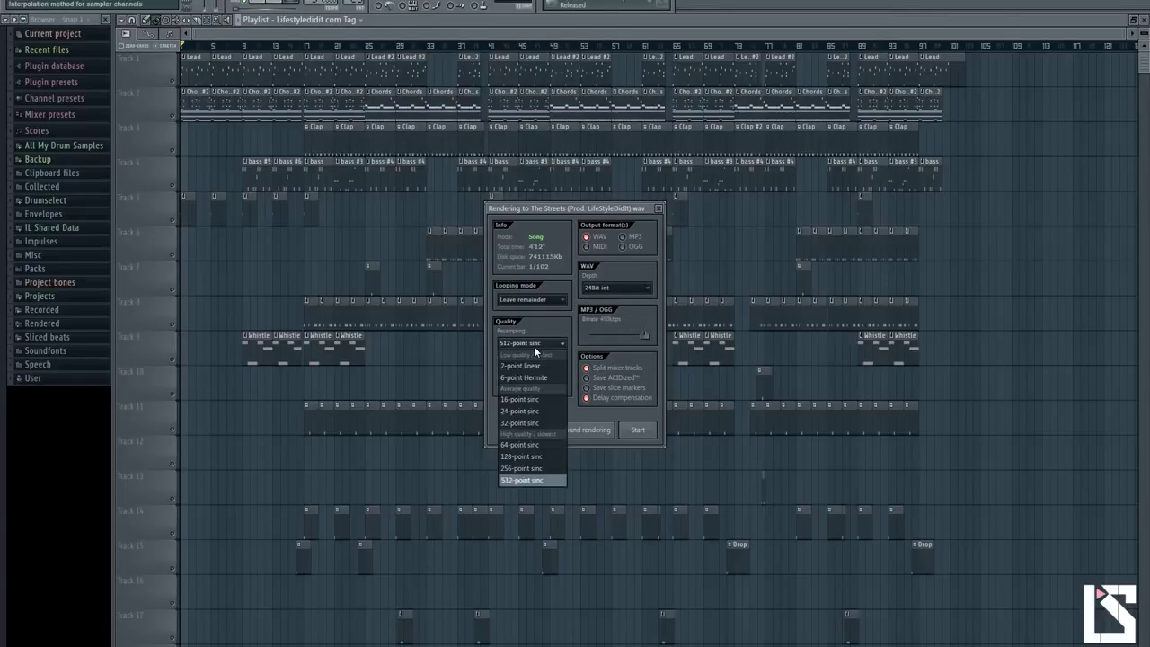
click(535, 480)
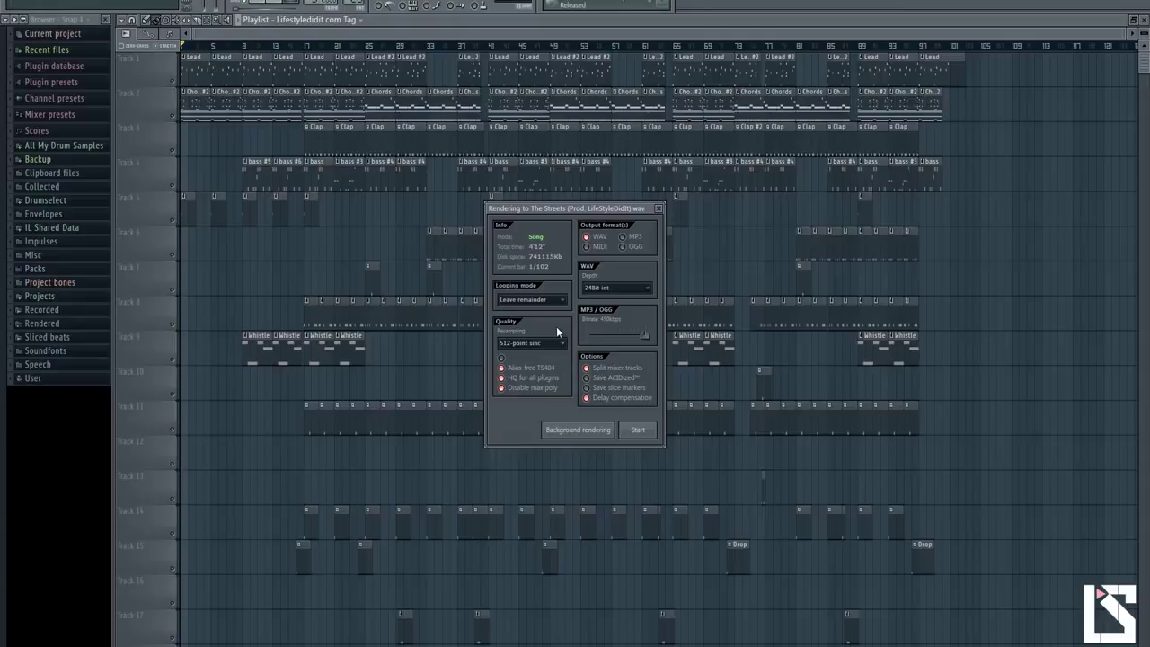
click(608, 371)
click(609, 371)
click(609, 371)
click(637, 432)
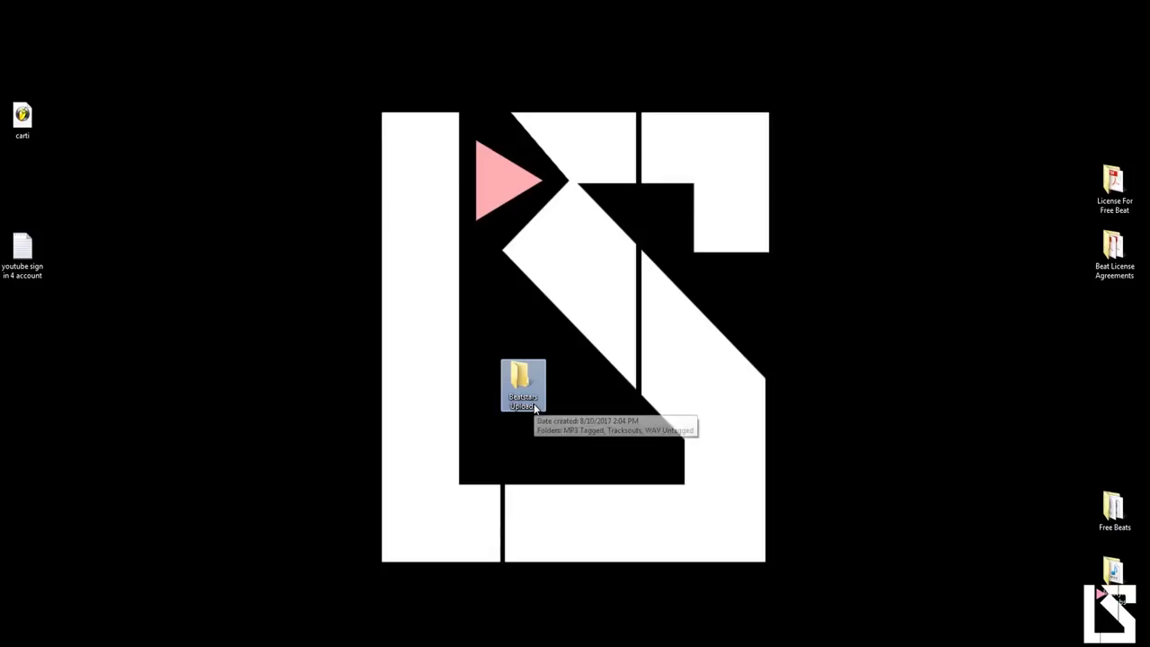
Open the Beatstars Uploads folder, minimize VoiceMeeter, and check the exported The Streets wave file in the WAV Untagged folder
double_click(533, 409)
click(380, 174)
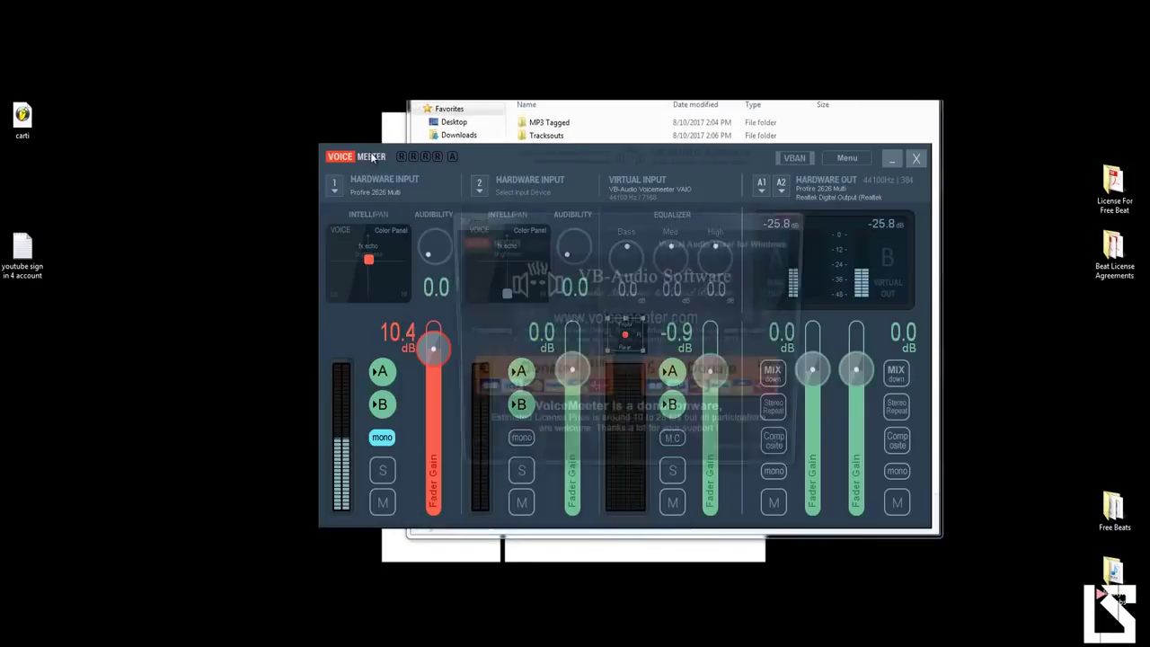
click(838, 198)
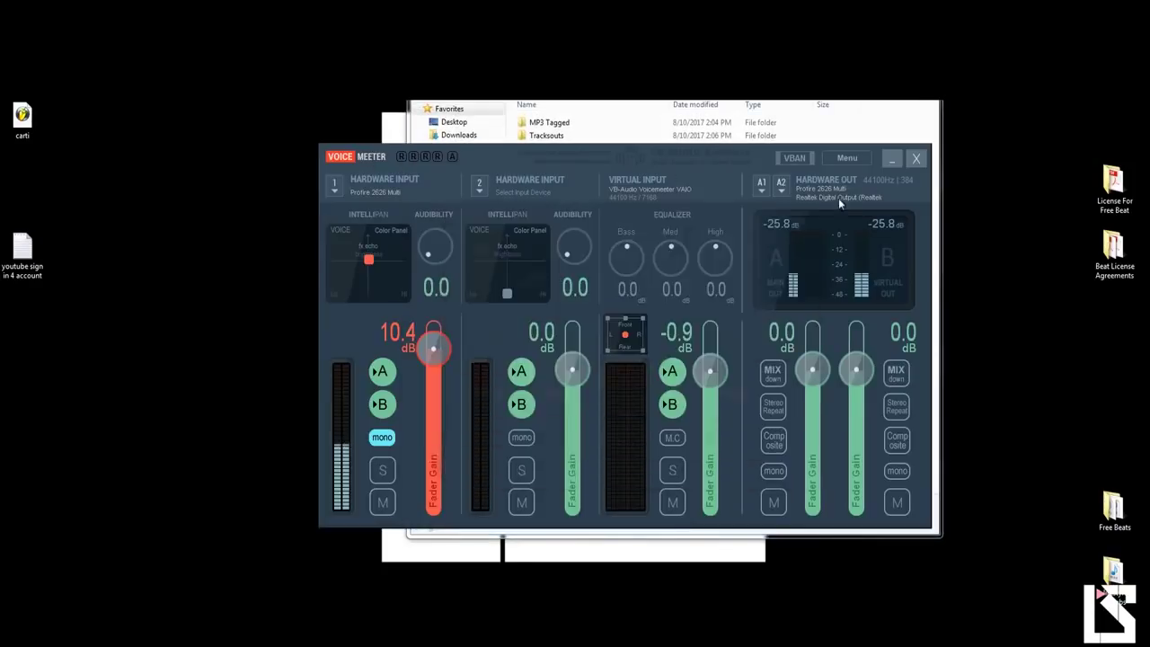
click(891, 158)
double_click(537, 154)
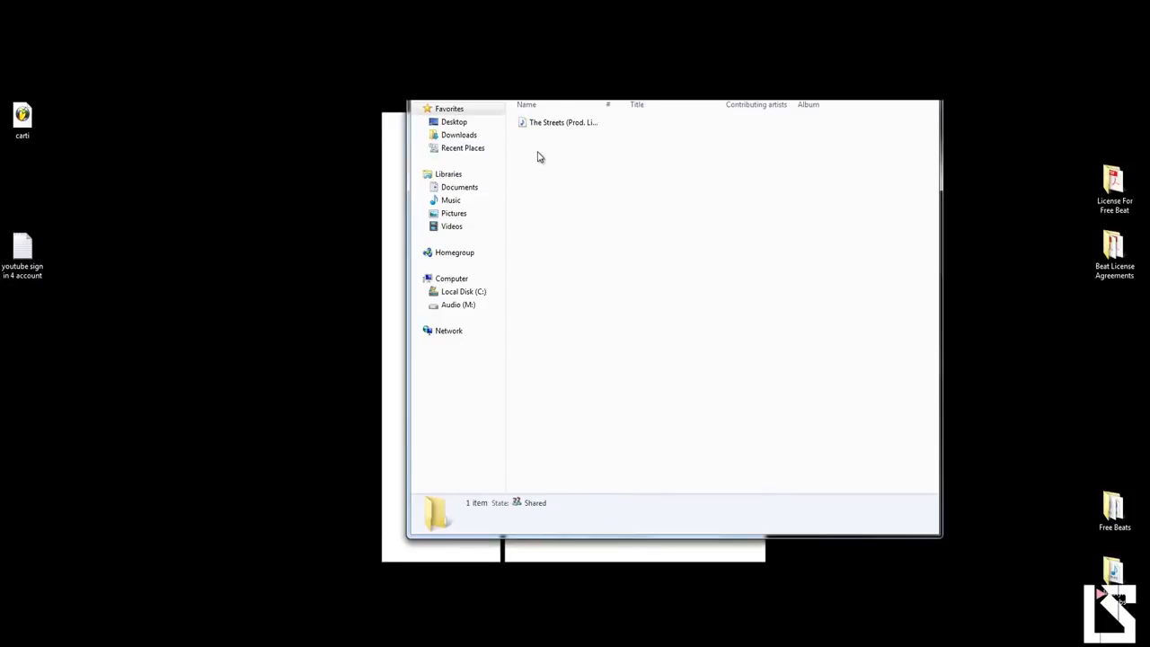
click(555, 123)
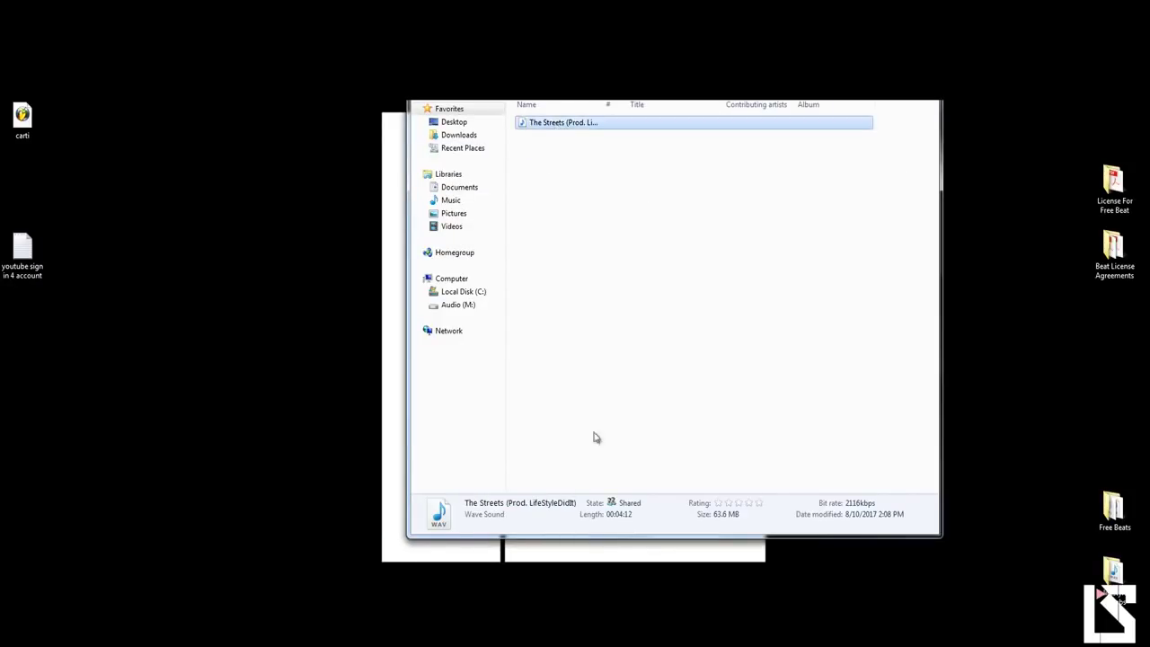
click(584, 296)
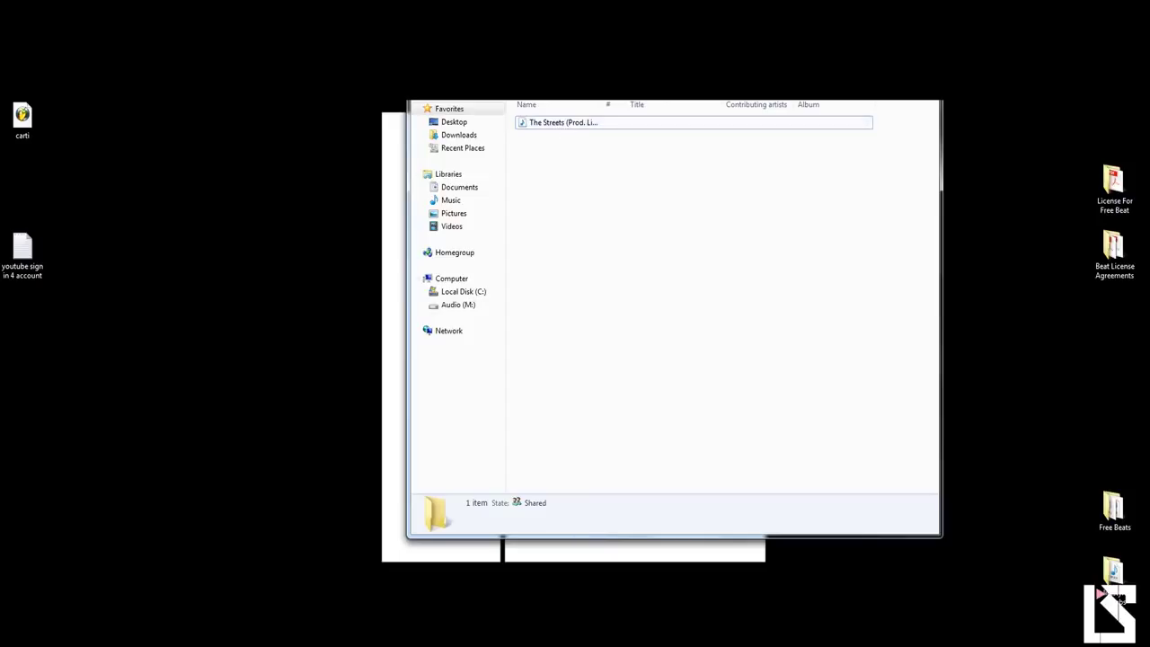
key(BackSpace)
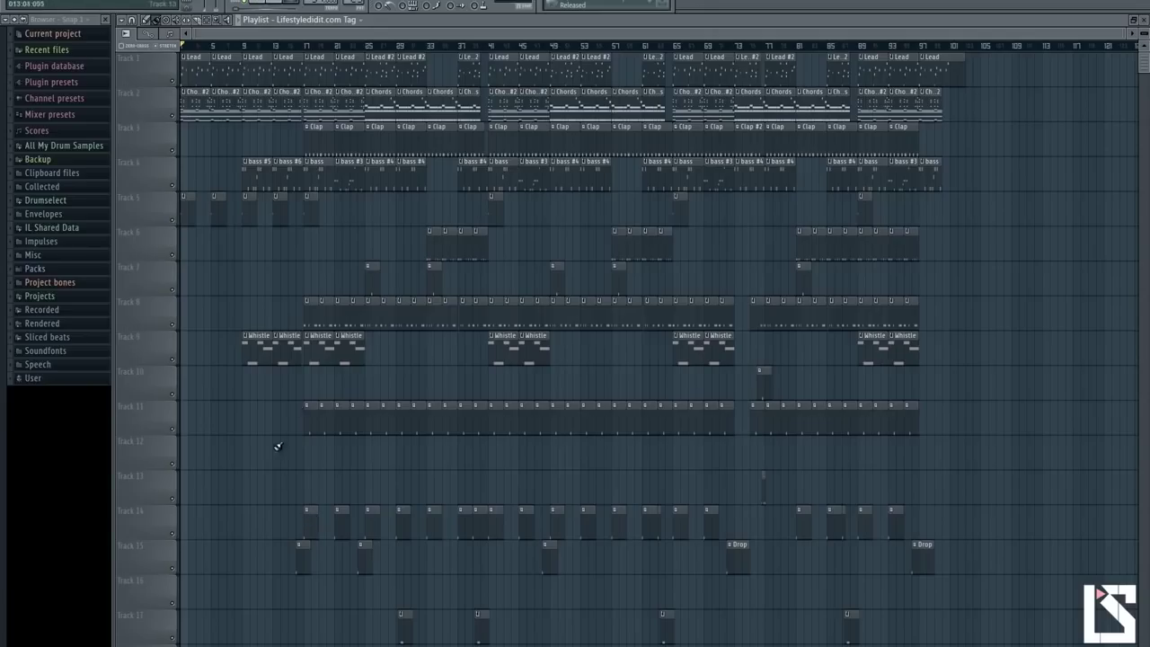
Compare the channels in the FL Studio channel rack with the named mixer tracks to review how the sounds are routed
click(401, 6)
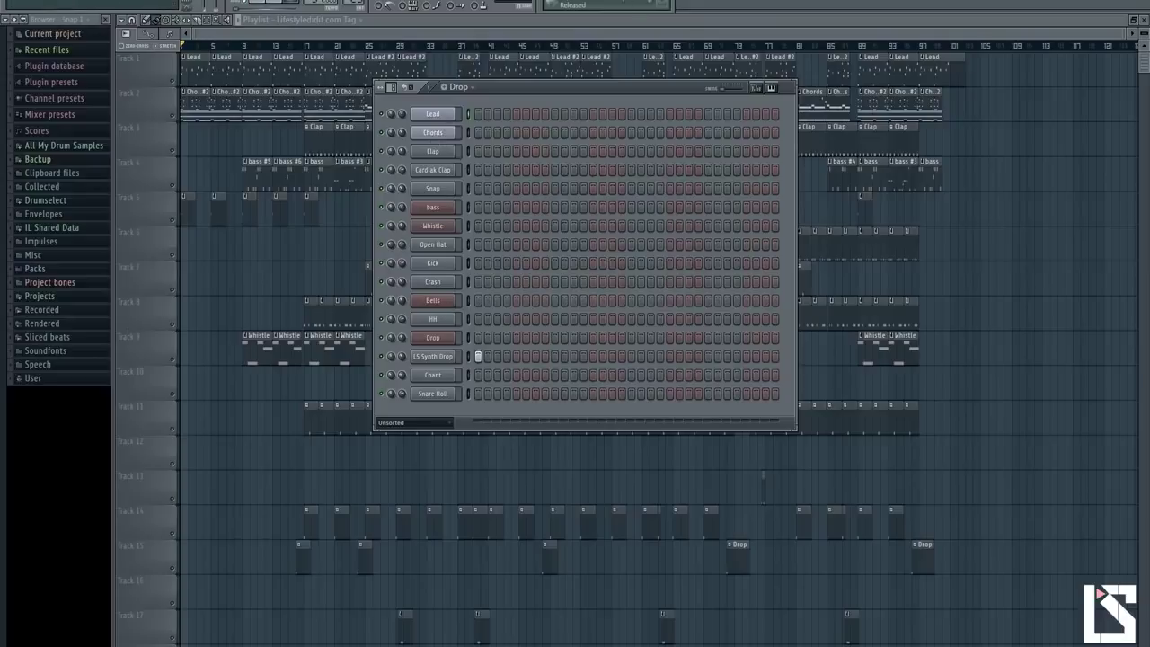
key(F9)
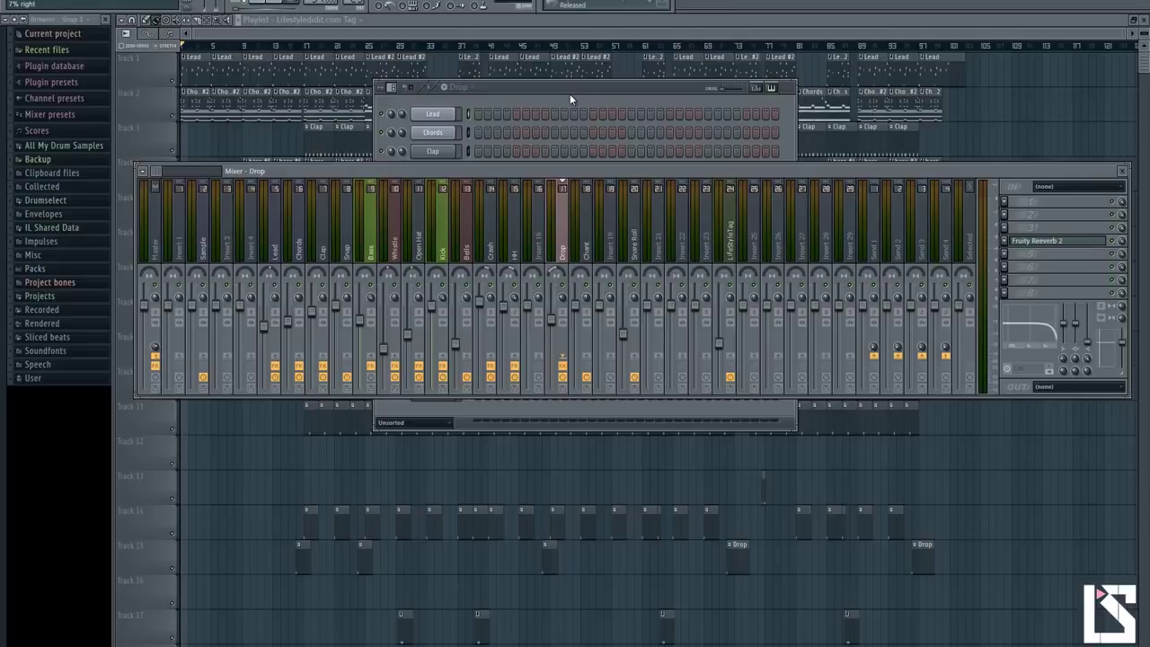
click(570, 93)
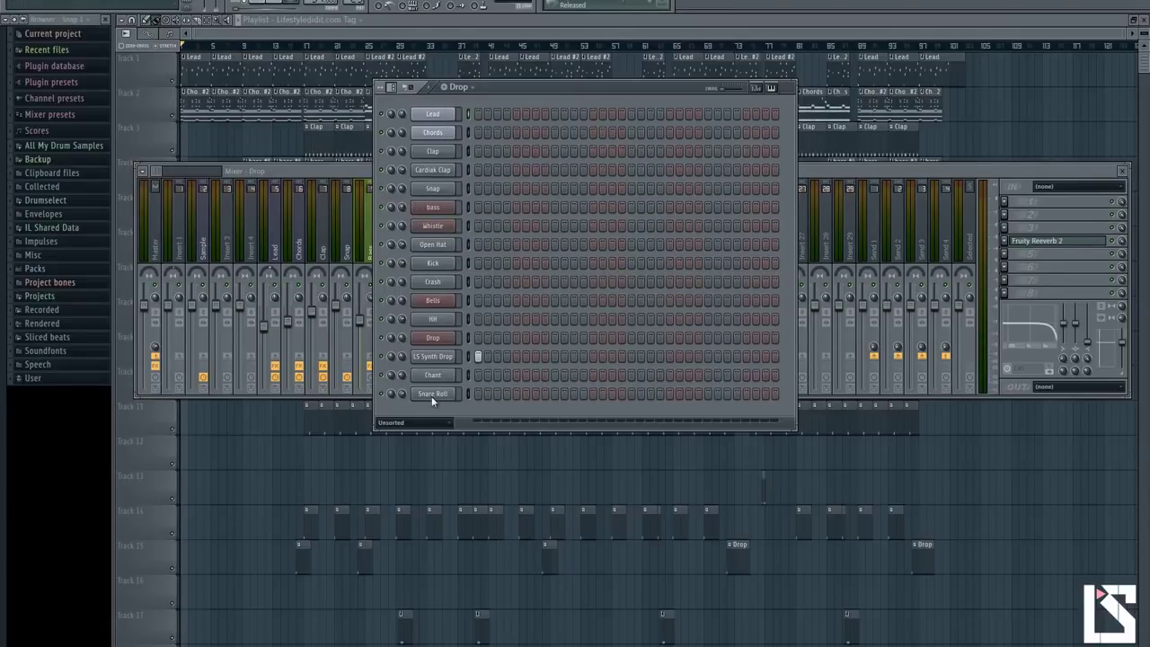
click(341, 189)
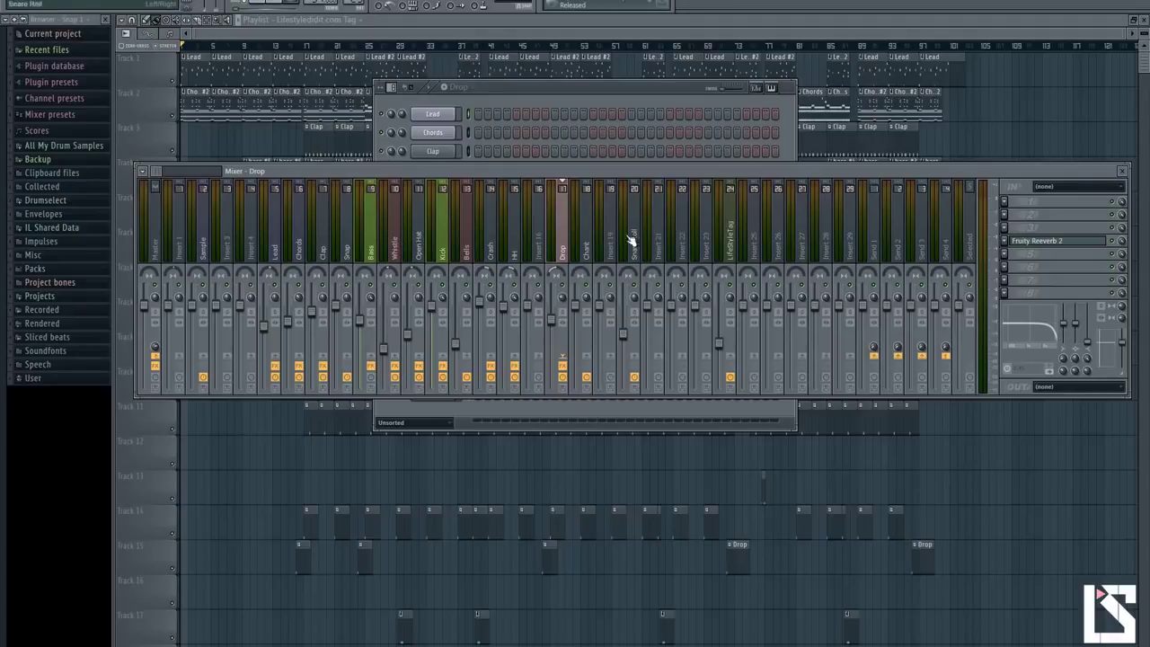
click(271, 19)
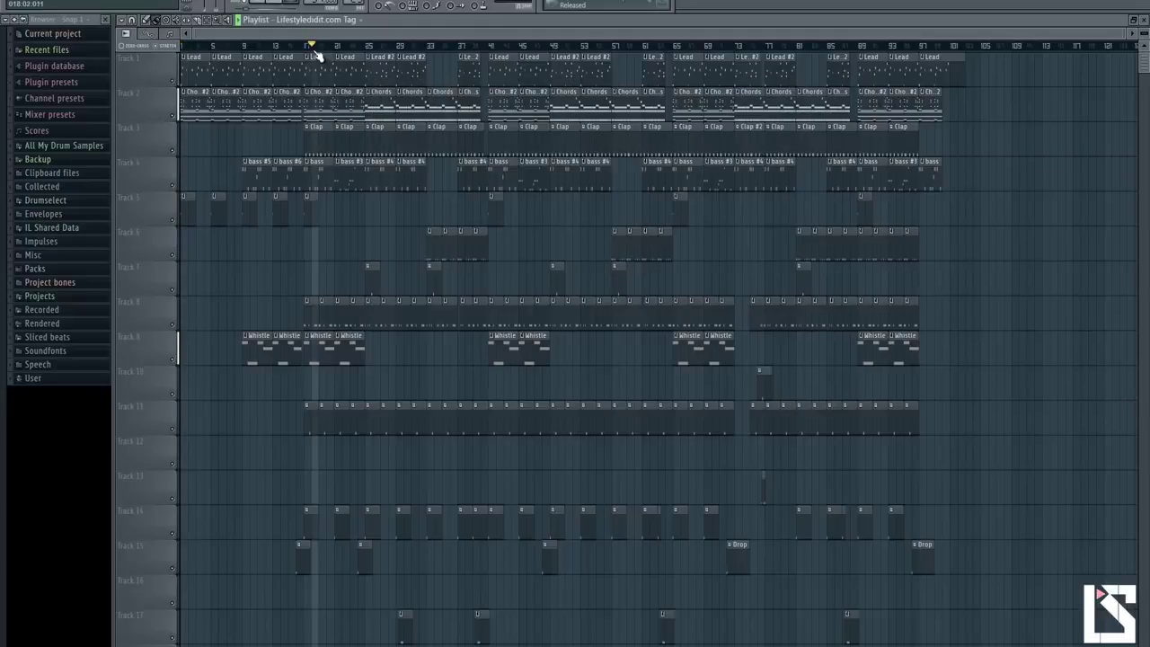
Look up the option for linking selected channels to the Lead mixer track, and close the mixer and channel rack
click(462, 5)
click(449, 6)
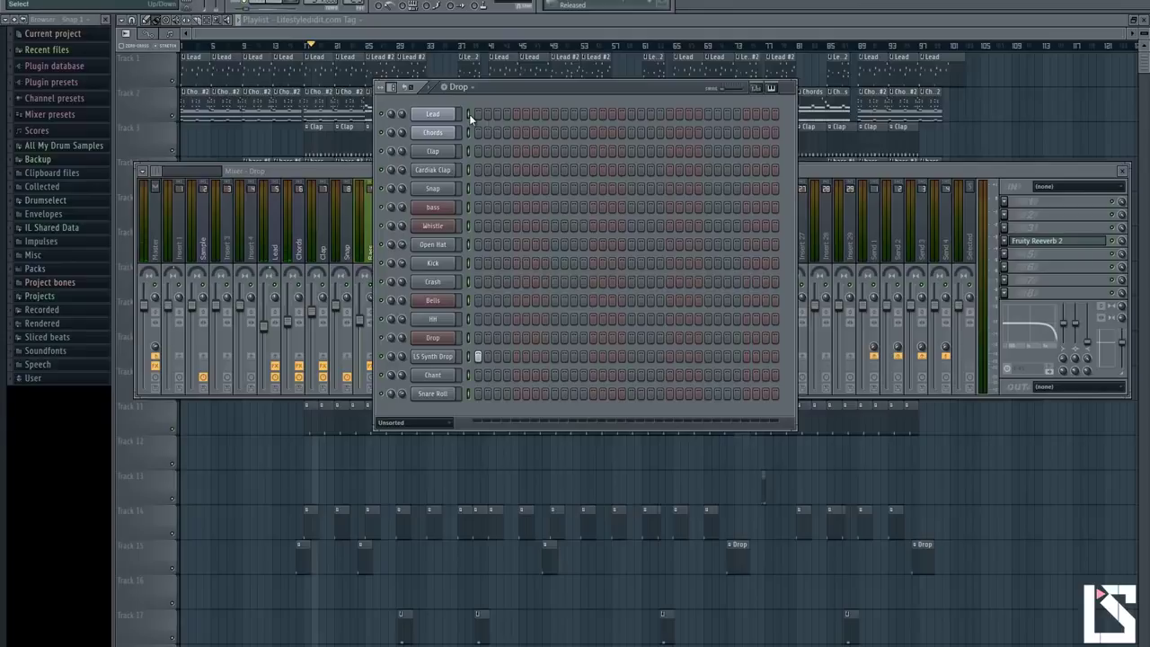
click(260, 225)
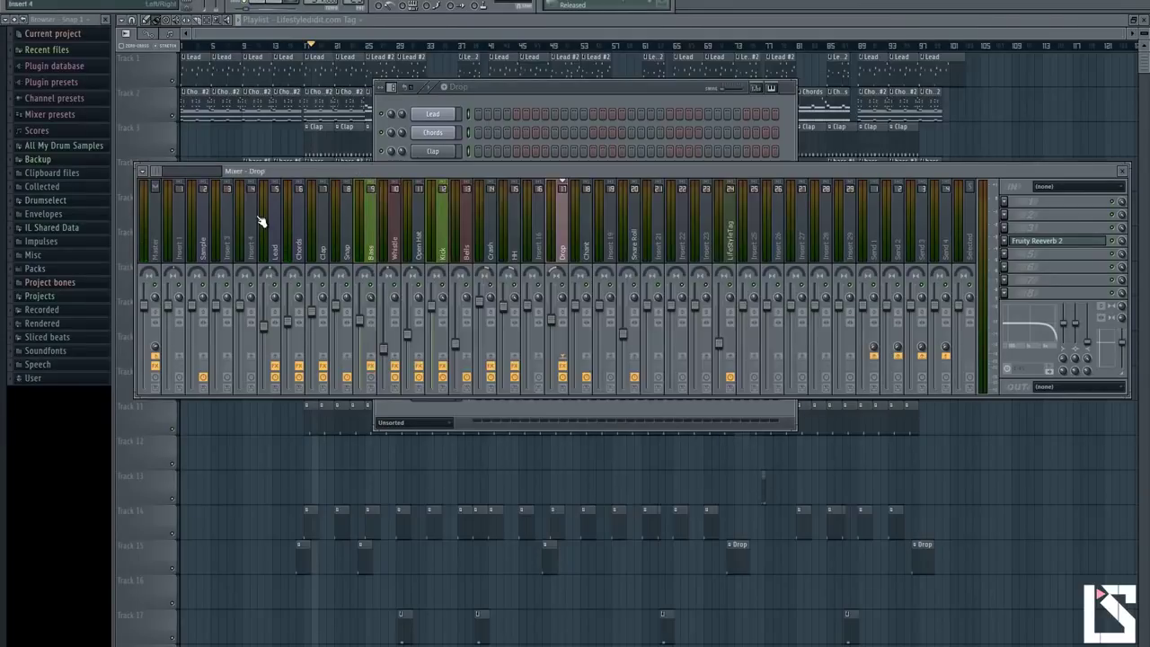
click(274, 184)
mouse_move(312, 227)
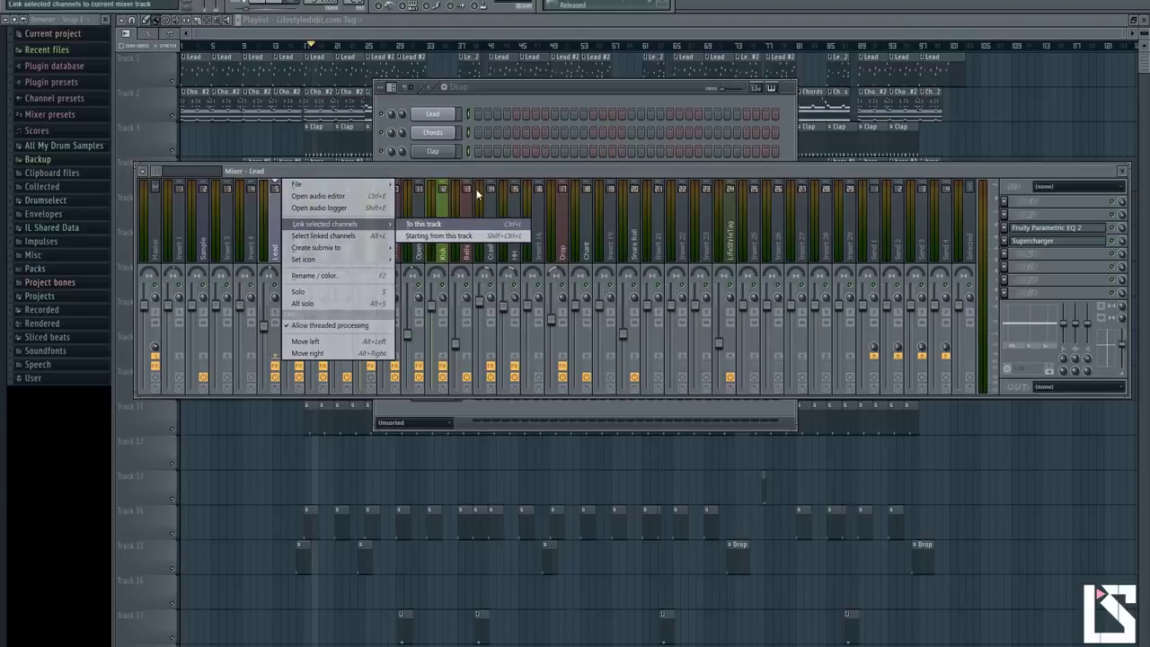
click(510, 95)
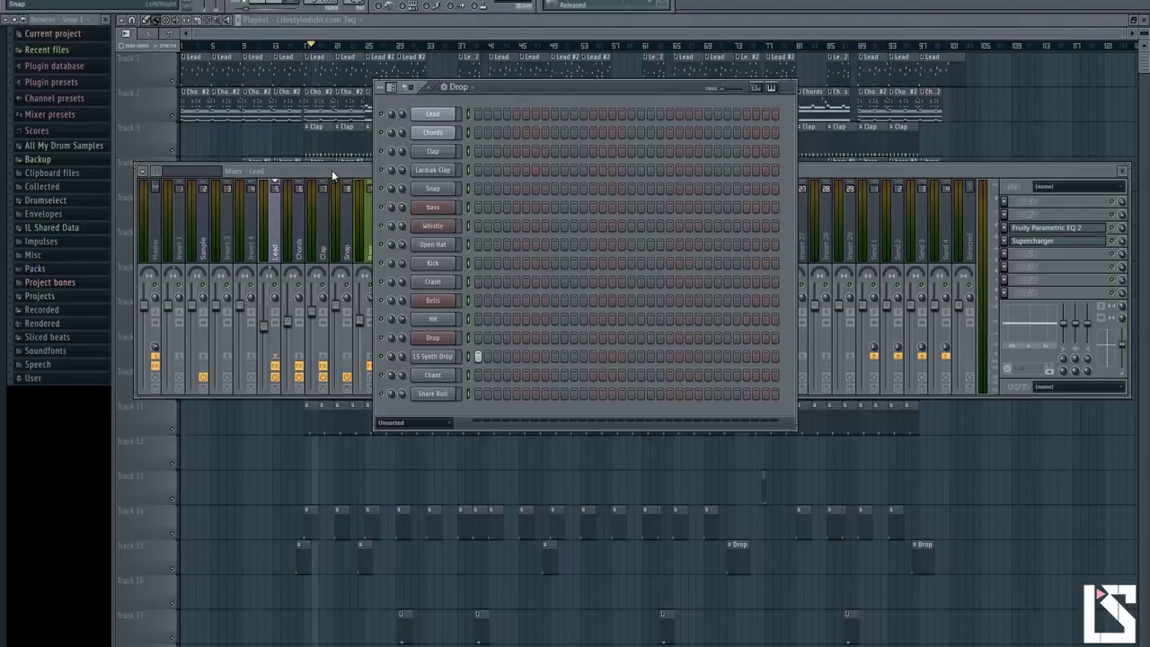
key(F12)
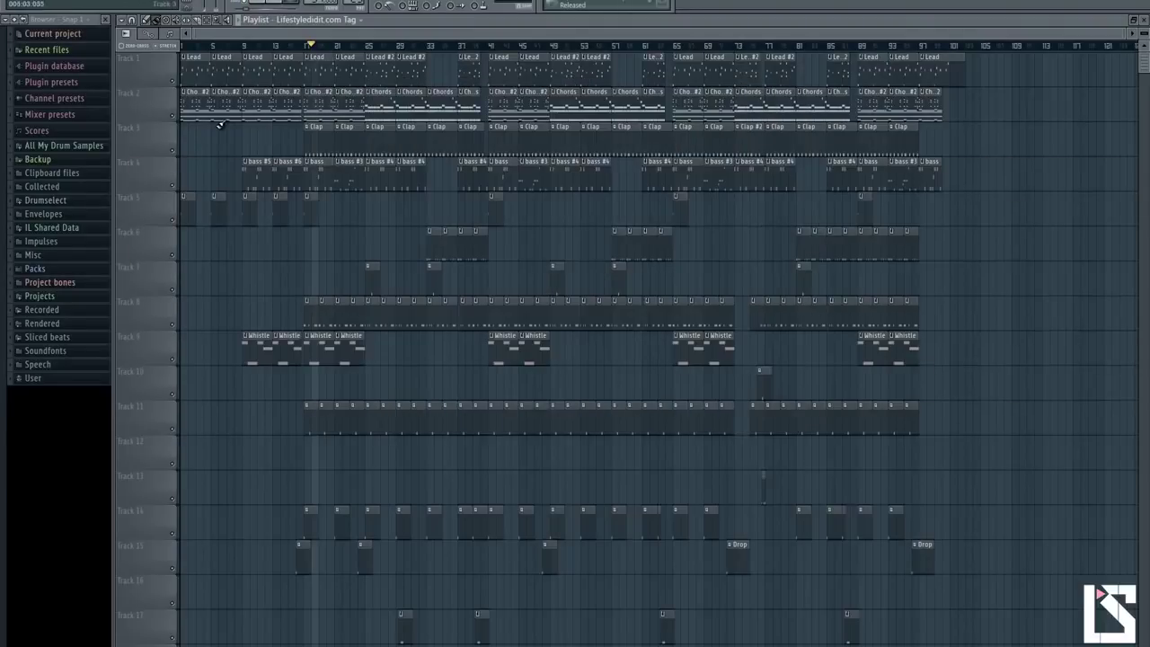
Start a wave file export and choose the The Streets folder as its destination
click(20, 2)
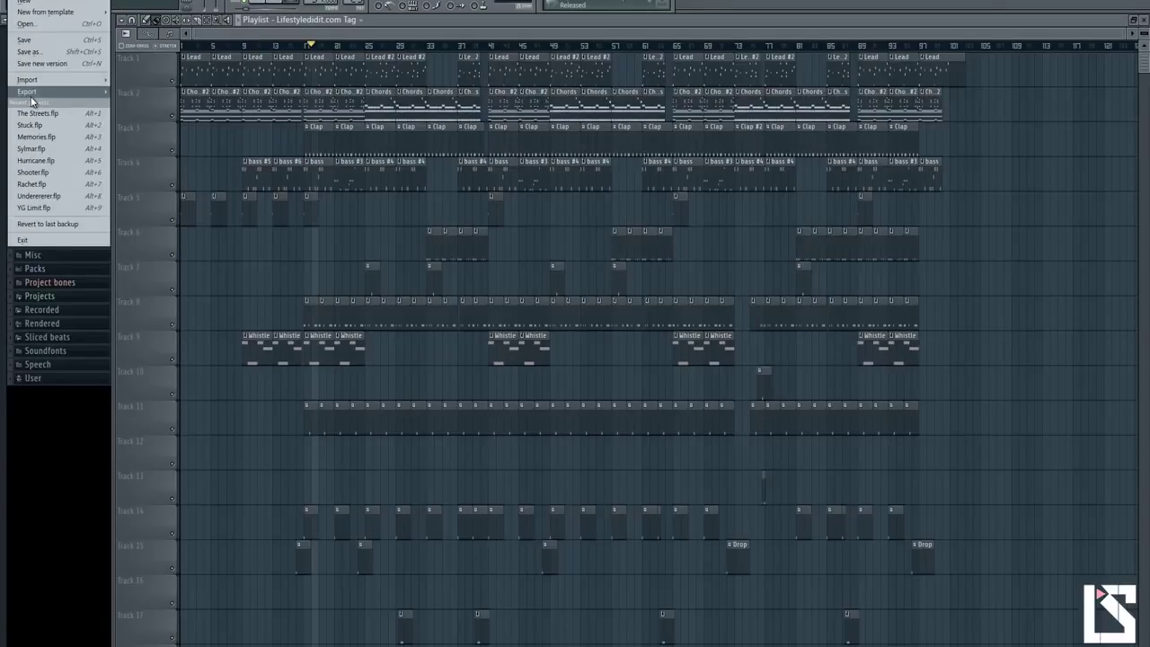
mouse_move(53, 91)
click(123, 104)
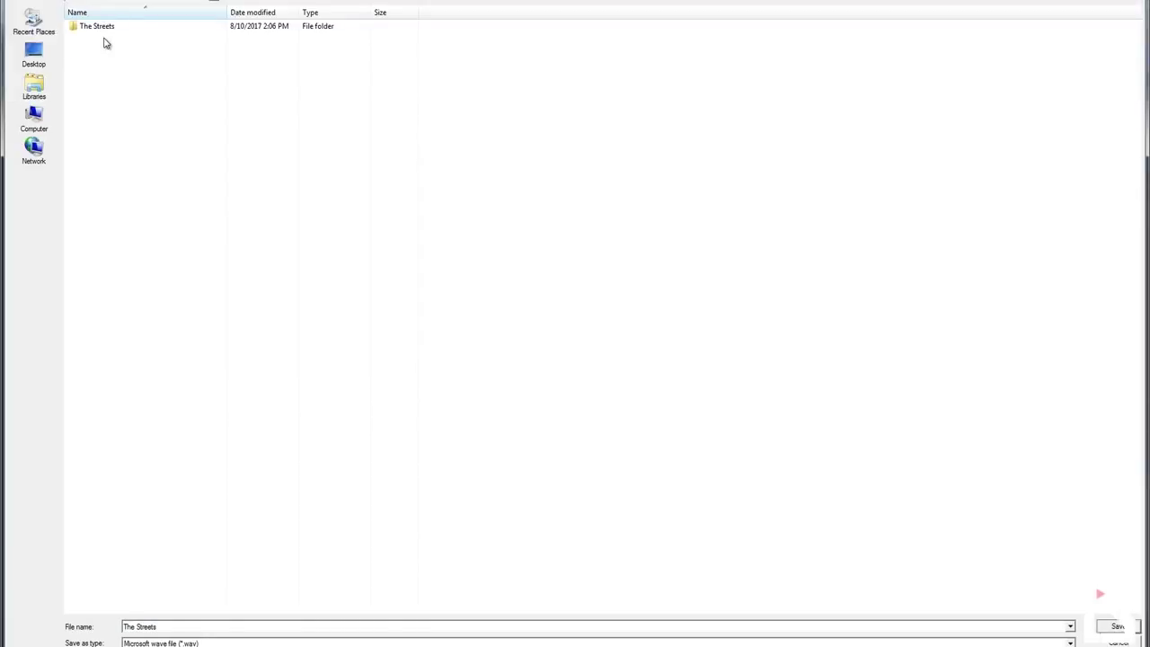
double_click(105, 30)
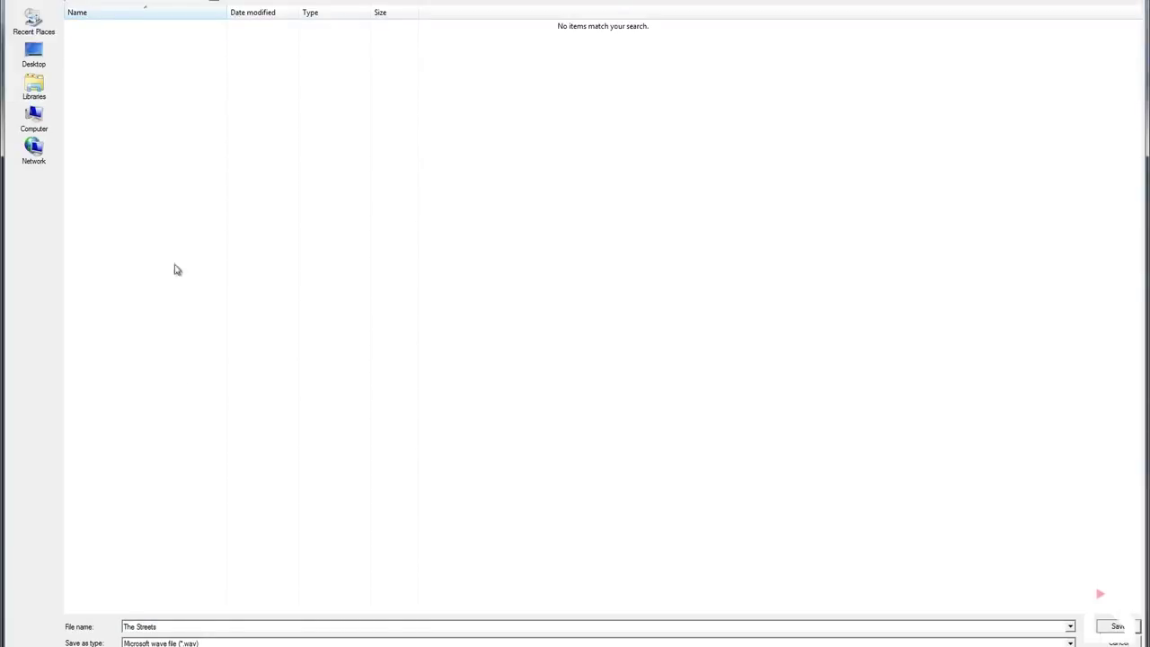
Name the exported wave file "LS" and save it to bring up the render settings
click(168, 629)
click(166, 627)
key(BackSpace)
key(BackSpace)
key(BackSpace)
key(BackSpace)
key(BackSpace)
key(BackSpace)
key(BackSpace)
key(BackSpace)
key(BackSpace)
key(BackSpace)
key(BackSpace)
text(LS -Snd)
key(BackSpace)
key(BackSpace)
key(BackSpace)
text(Snd)
key(BackSpace)
key(BackSpace)
key(BackSpace)
click(1117, 626)
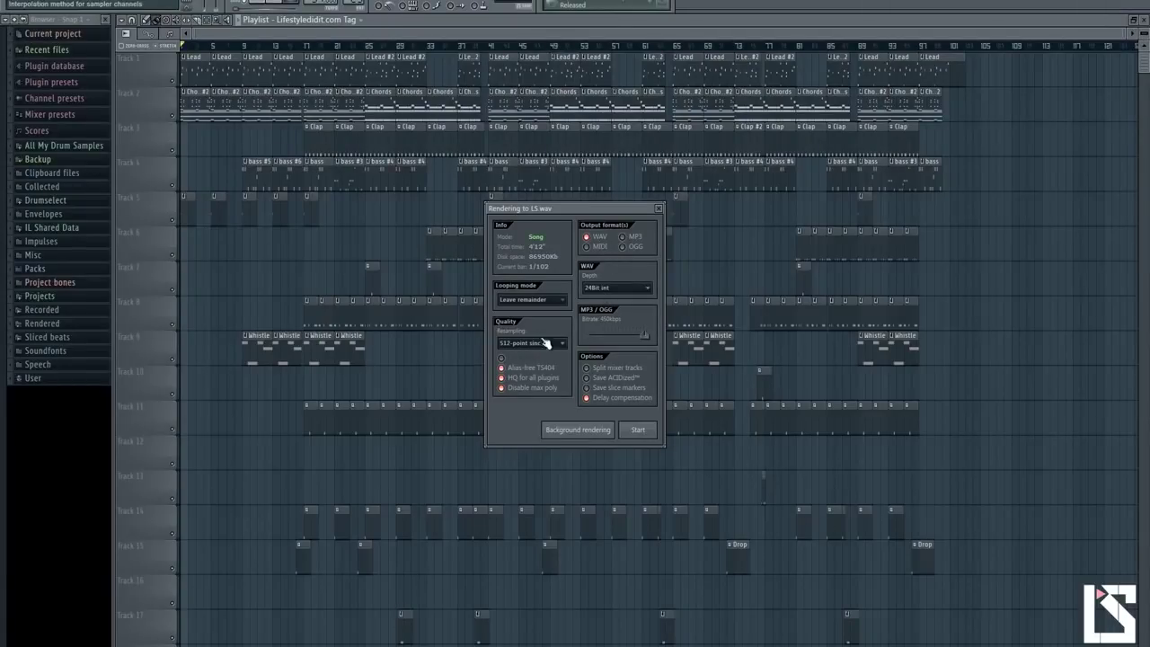
Enable Split mixer tracks and start rendering the individual track WAV files
click(600, 370)
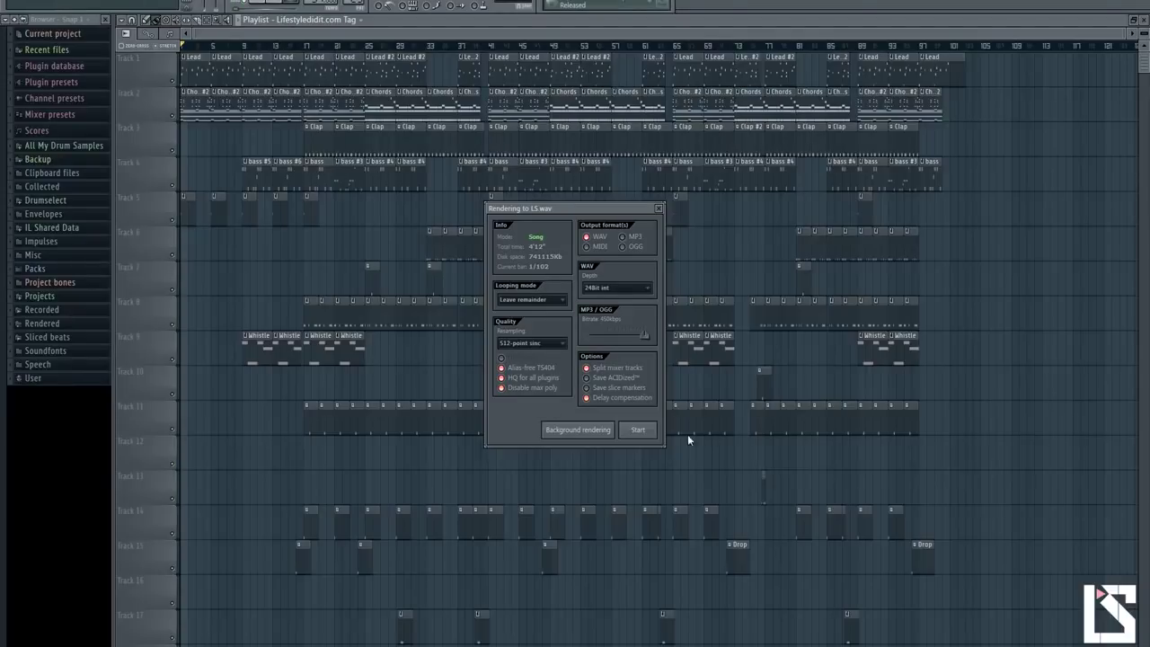
click(639, 430)
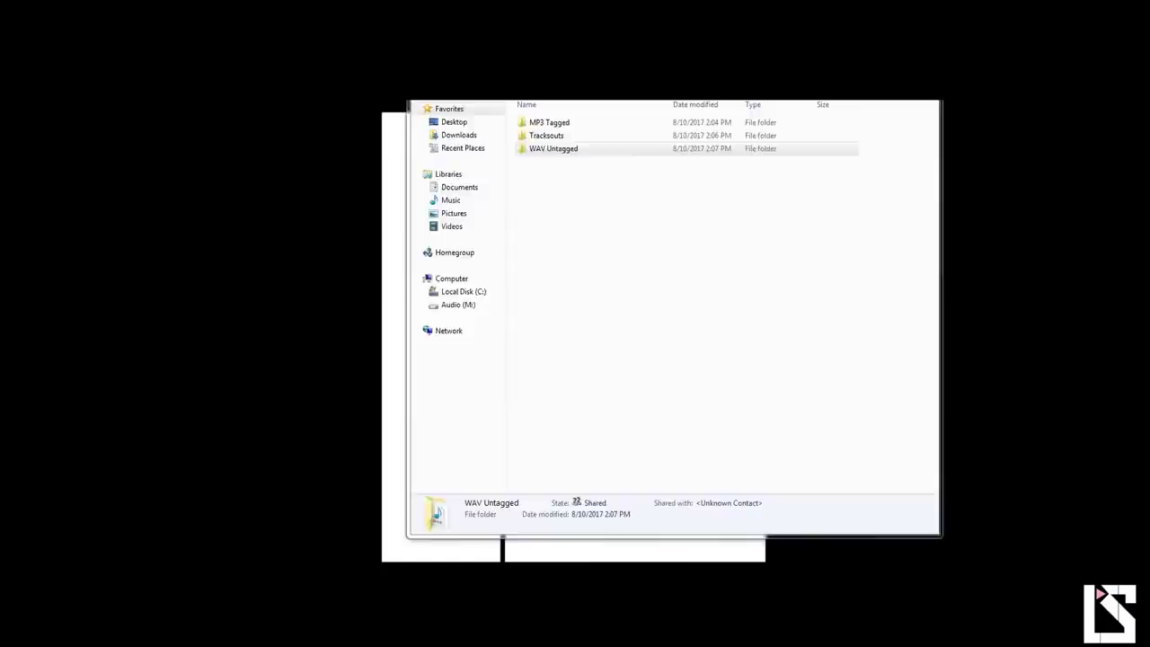
Open The Streets folder inside Tracksouts in Beatstars Uploads and check the rendered track files
double_click(523, 385)
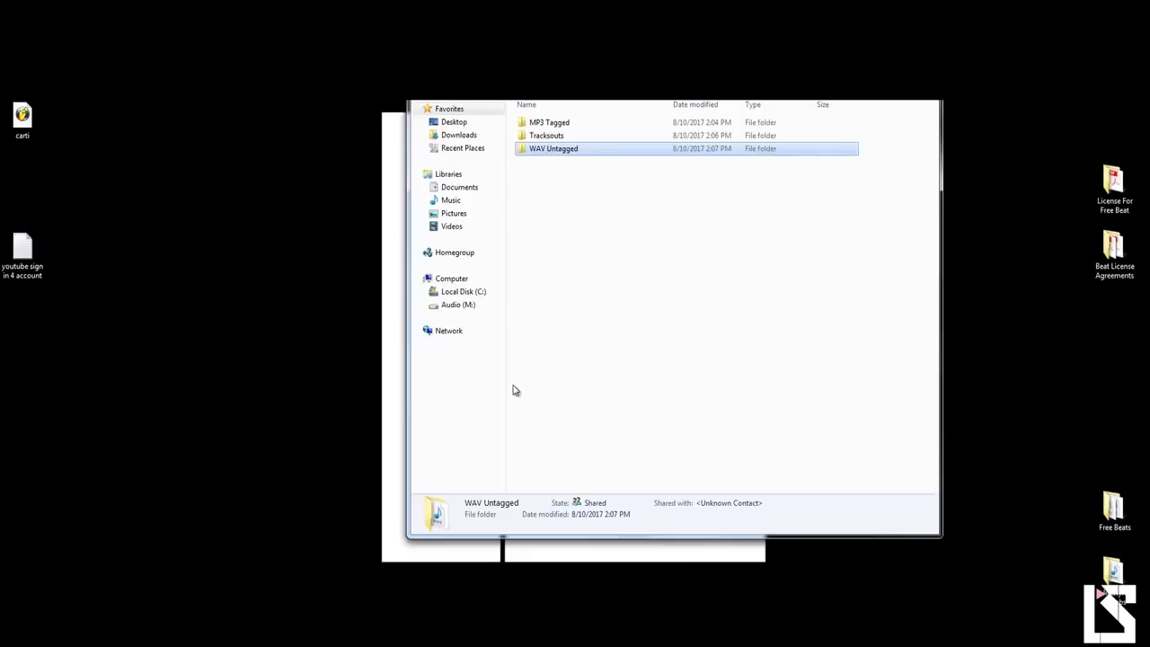
double_click(548, 135)
double_click(552, 122)
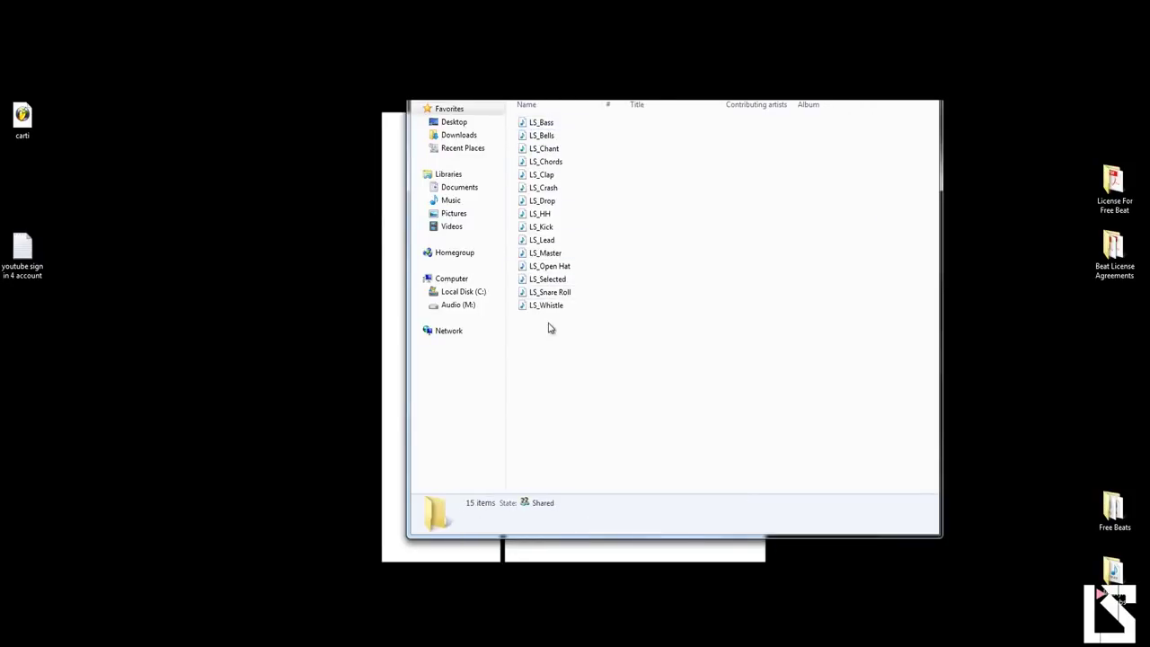
Go back to the Tracksouts folder and check the total size of The Streets folder in its properties
key(BackSpace)
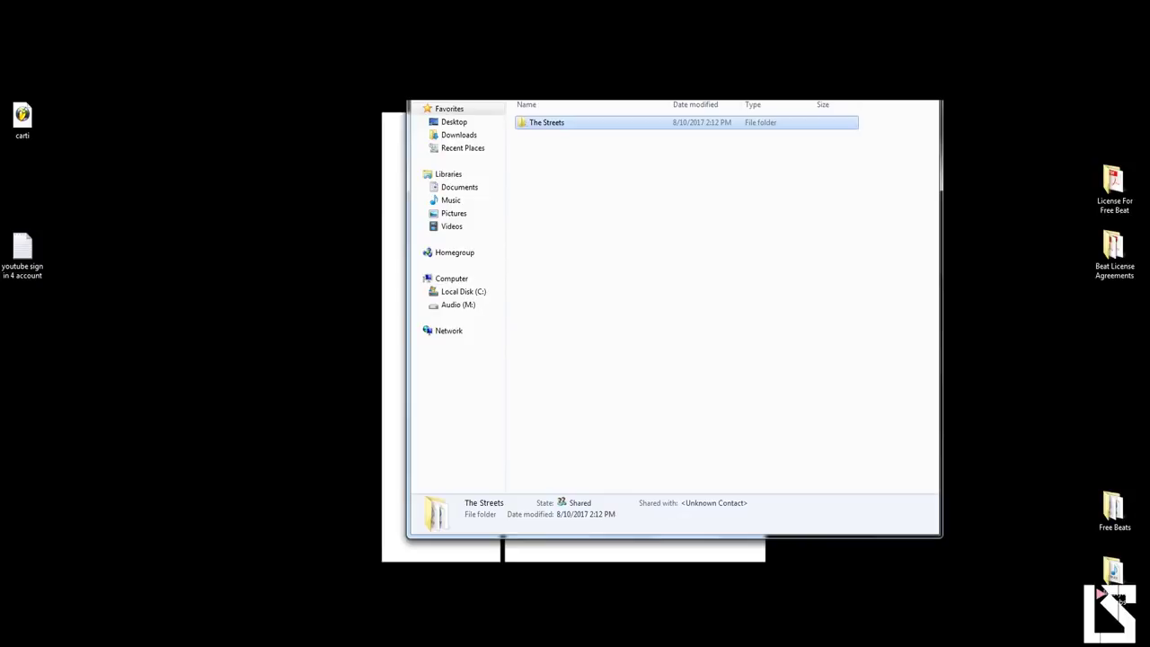
click(548, 124)
right_click(549, 123)
click(575, 444)
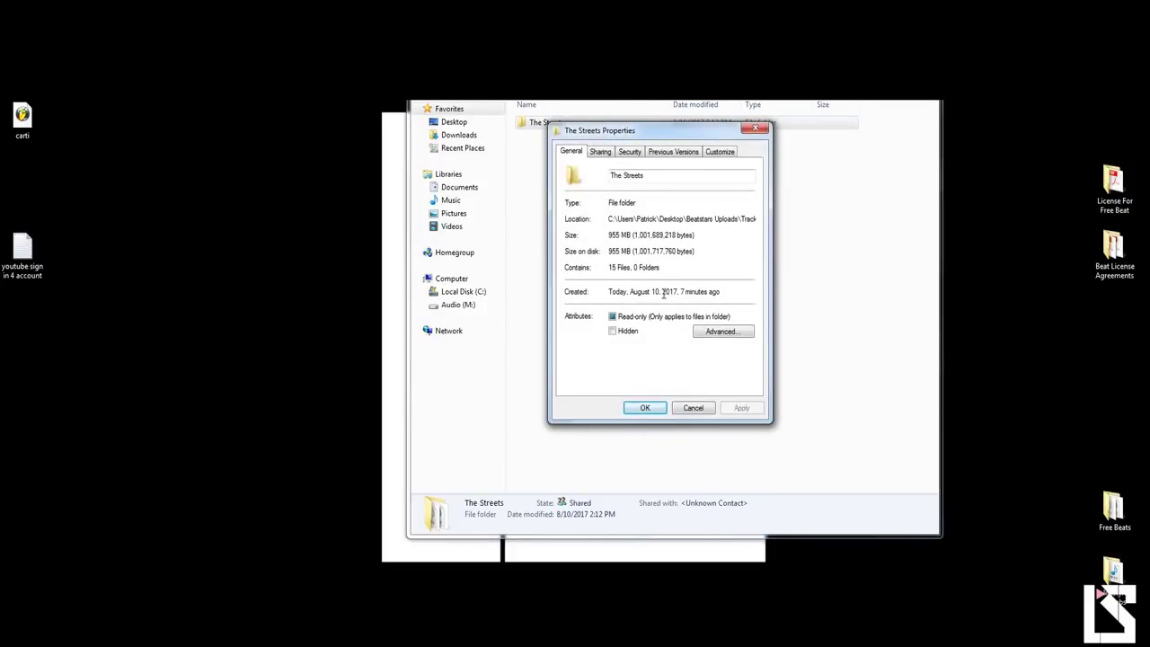
double_click(615, 251)
drag(628, 250, 608, 252)
click(647, 234)
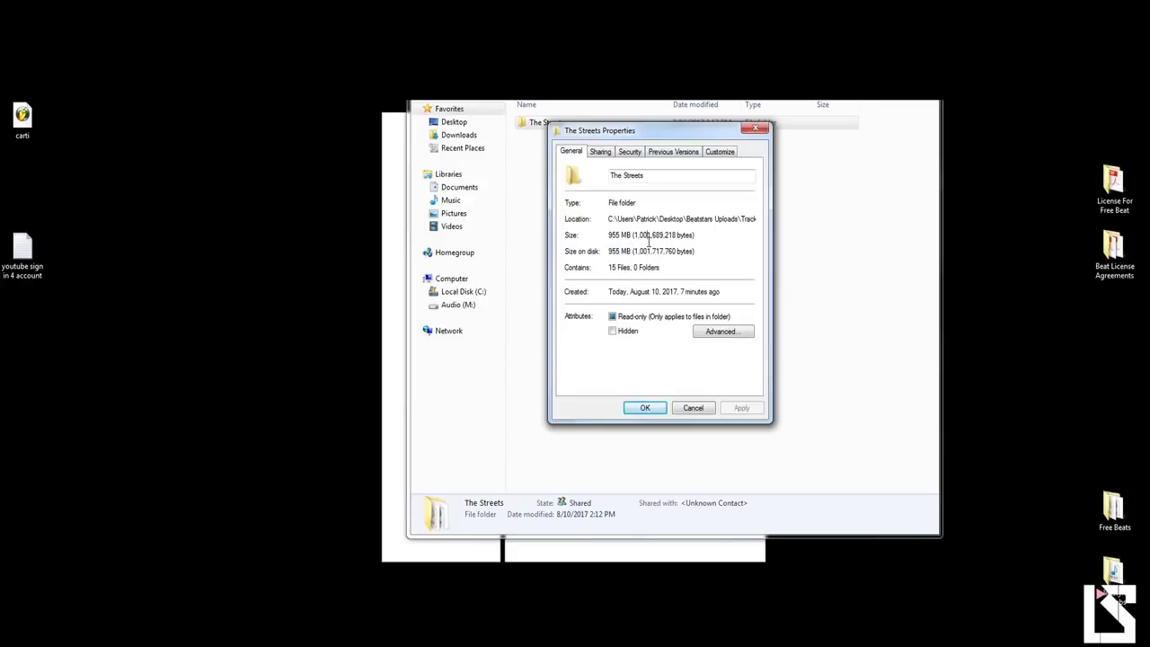
click(760, 130)
click(575, 155)
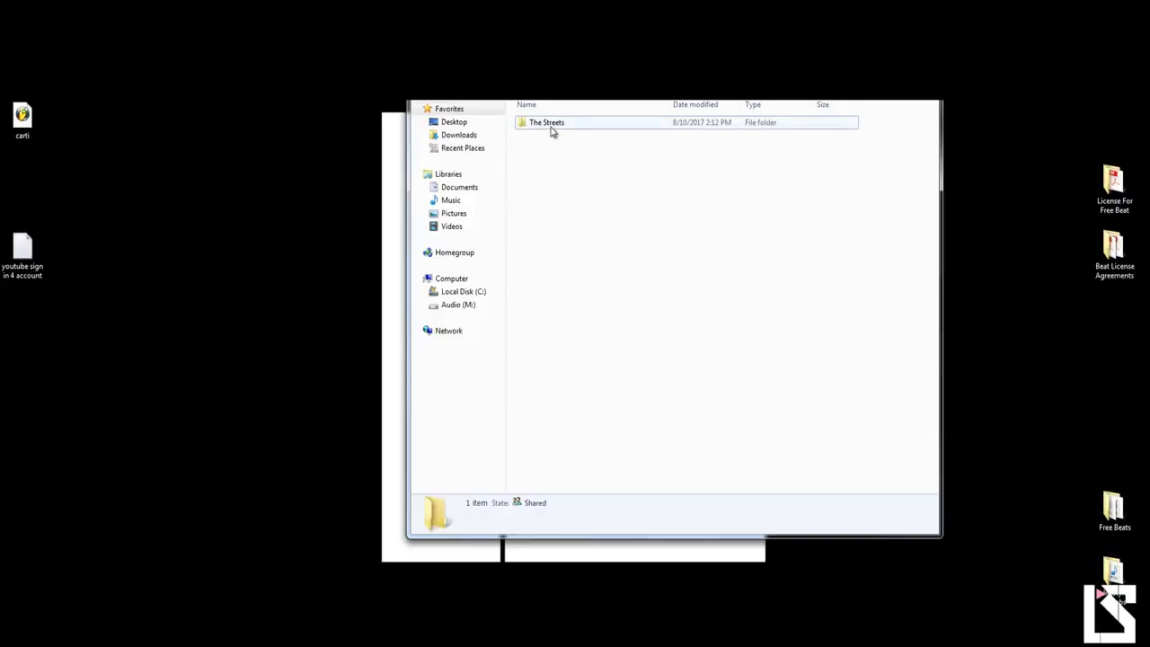
Compress The Streets folder in Tracksouts into a zipped folder
click(551, 130)
right_click(546, 127)
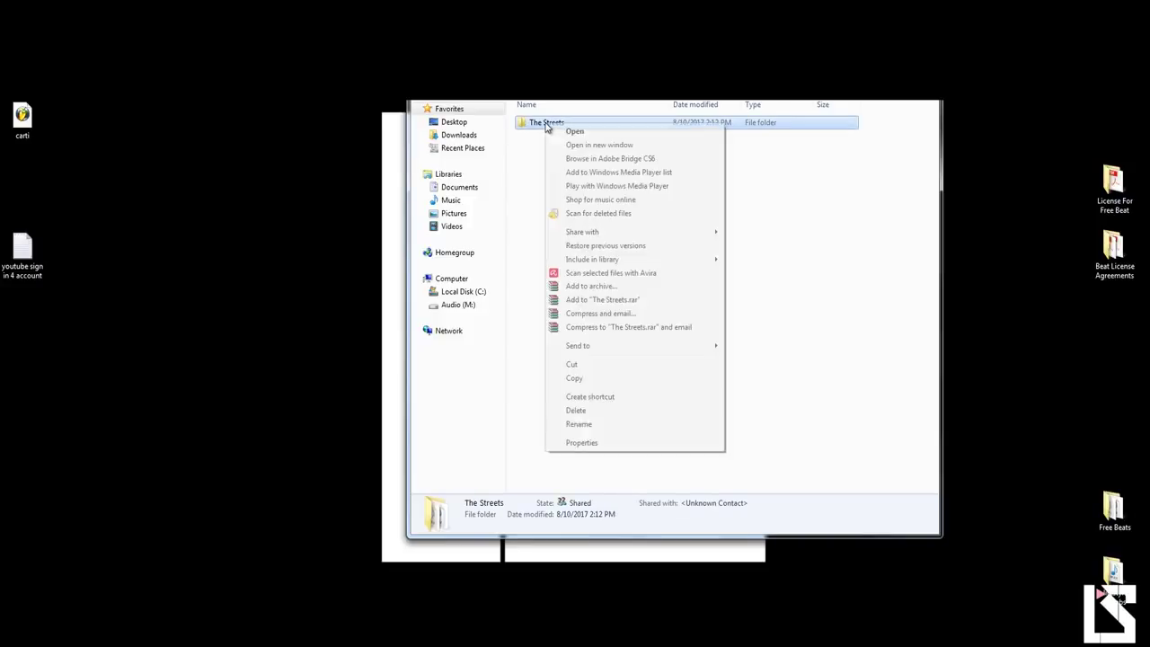
mouse_move(585, 352)
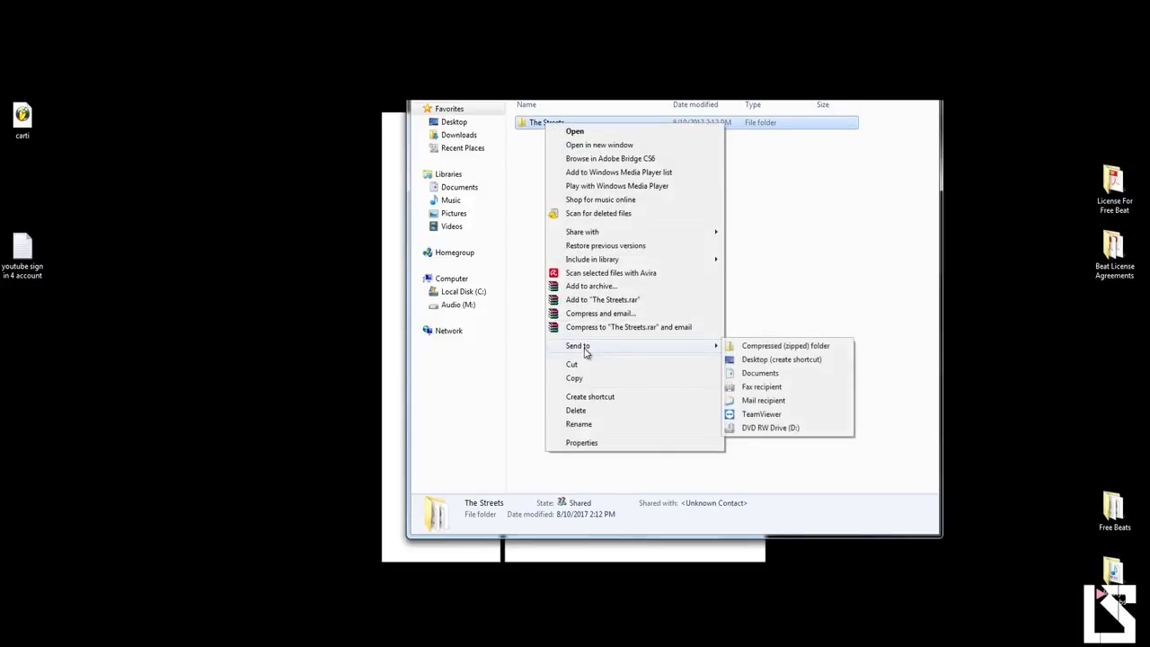
click(807, 348)
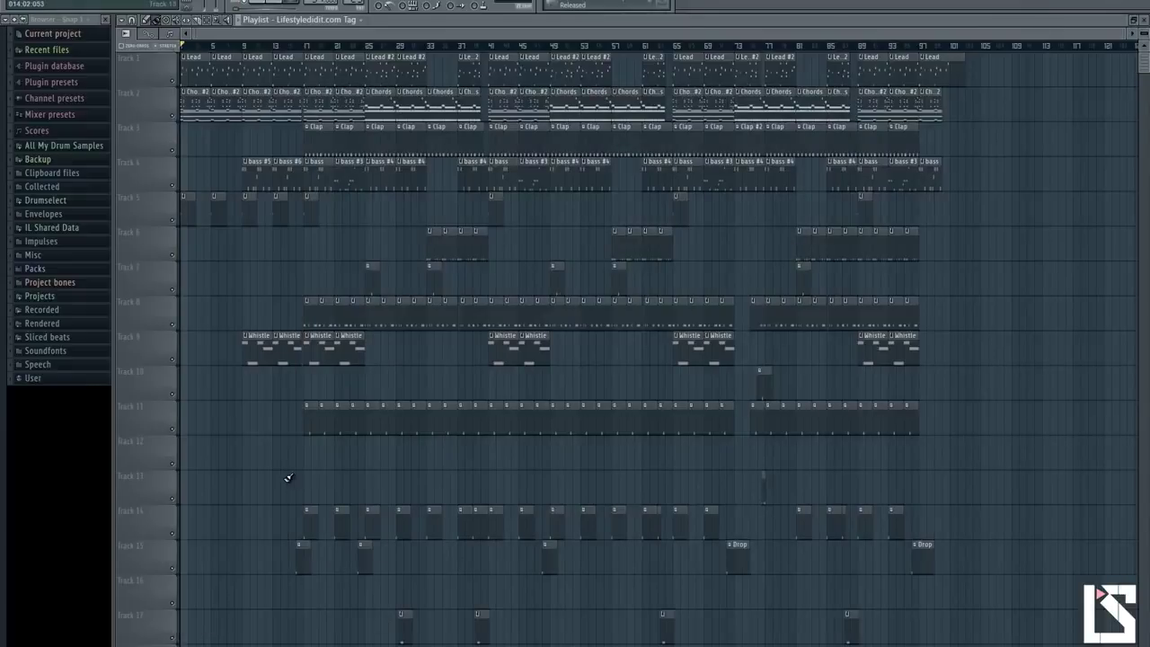
Switch to FL Studio and unmute Track 19, which holds the voice tag clips, in the playlist
scroll(288, 477, down, 6)
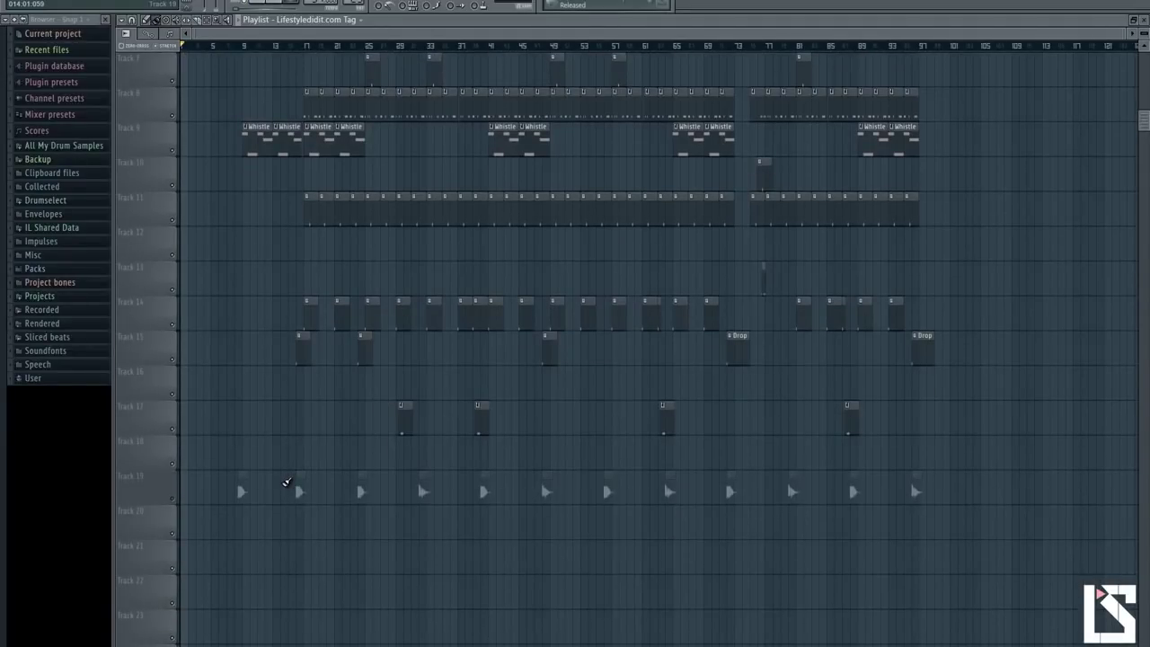
scroll(275, 192, up, 3)
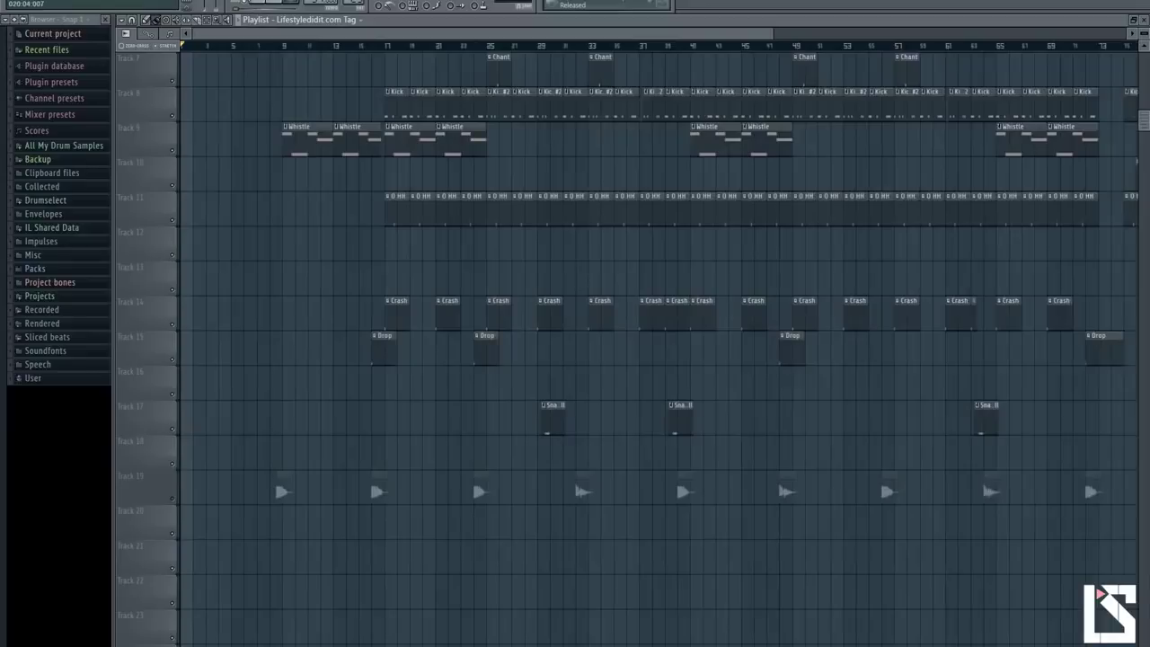
scroll(278, 226, up, 4)
scroll(278, 225, down, 3)
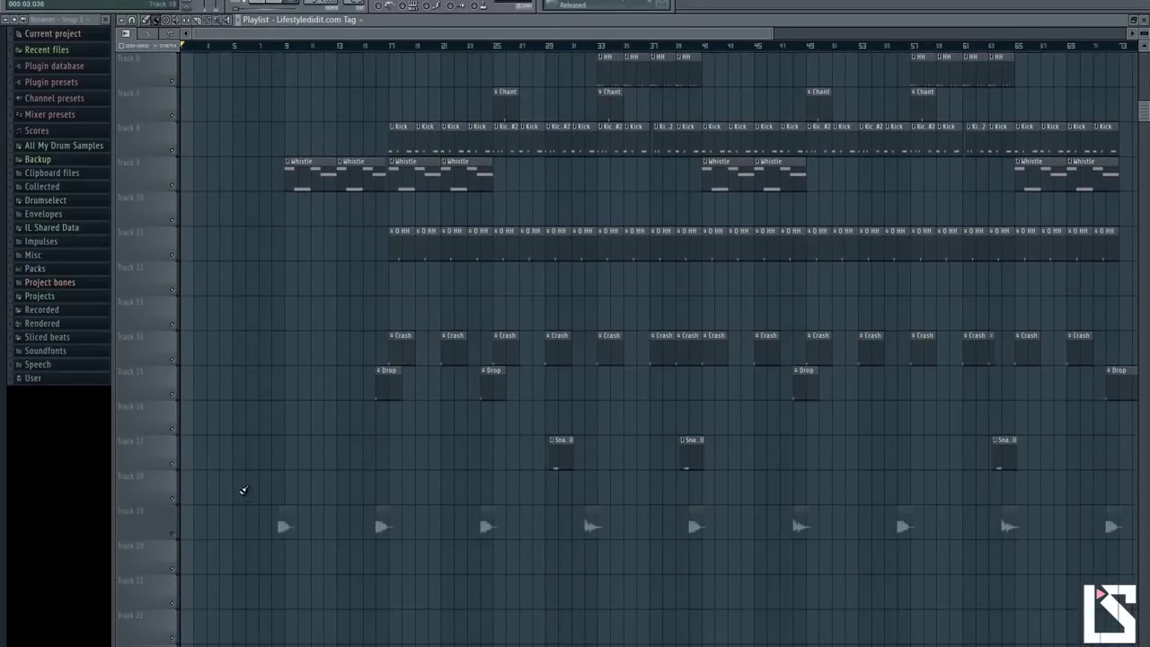
click(171, 532)
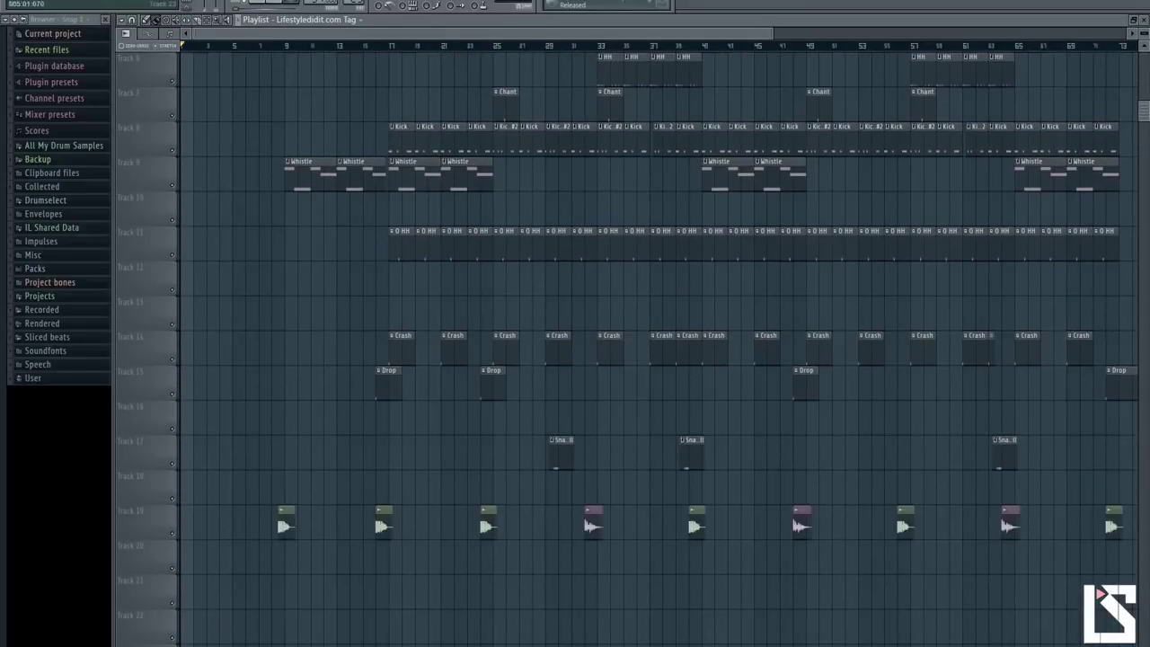
Delete the voice tag clips on Track 19, keeping only the first green clip and the first purple clip
scroll(351, 257, up, 2)
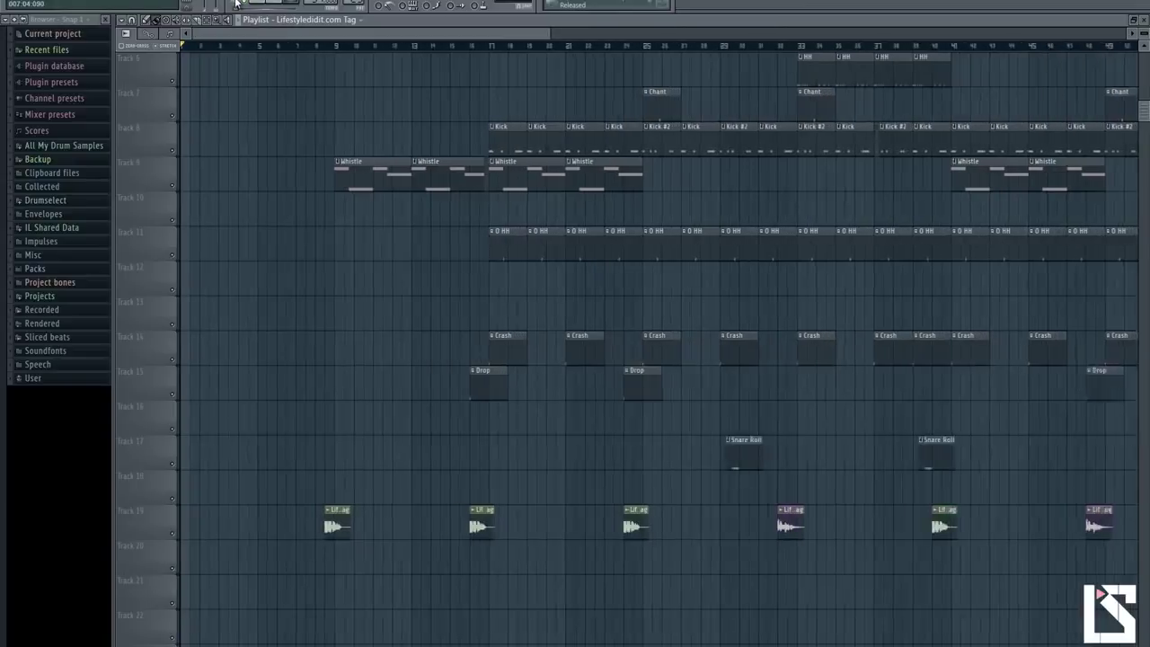
click(352, 47)
scroll(401, 45, down, 4)
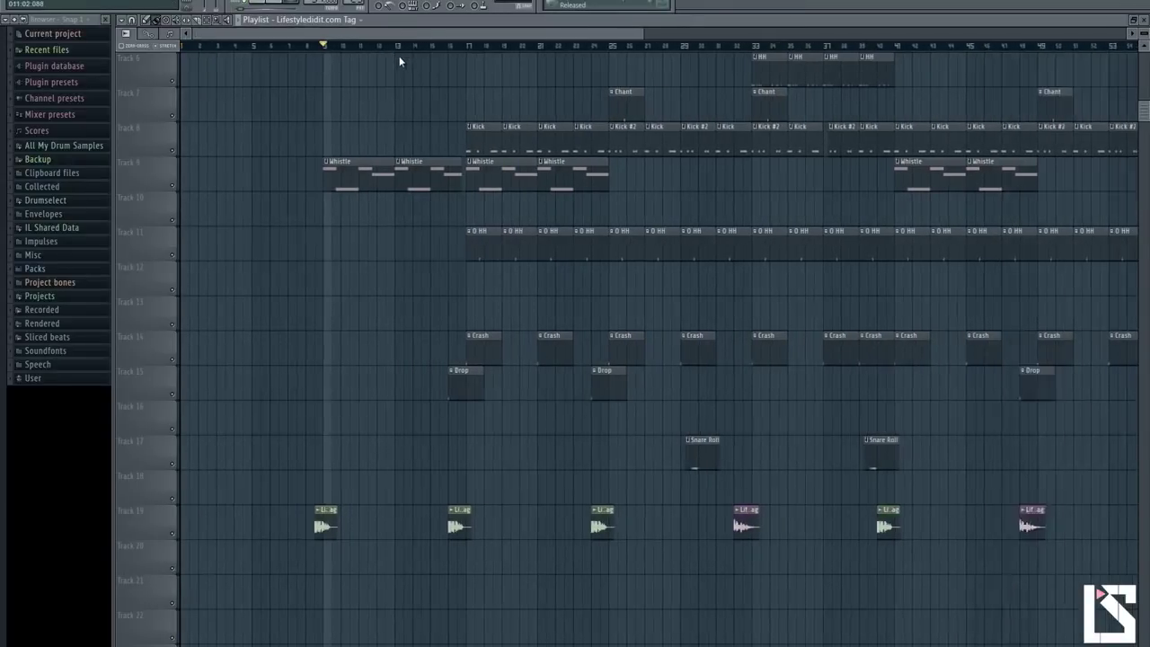
scroll(389, 96, down, 3)
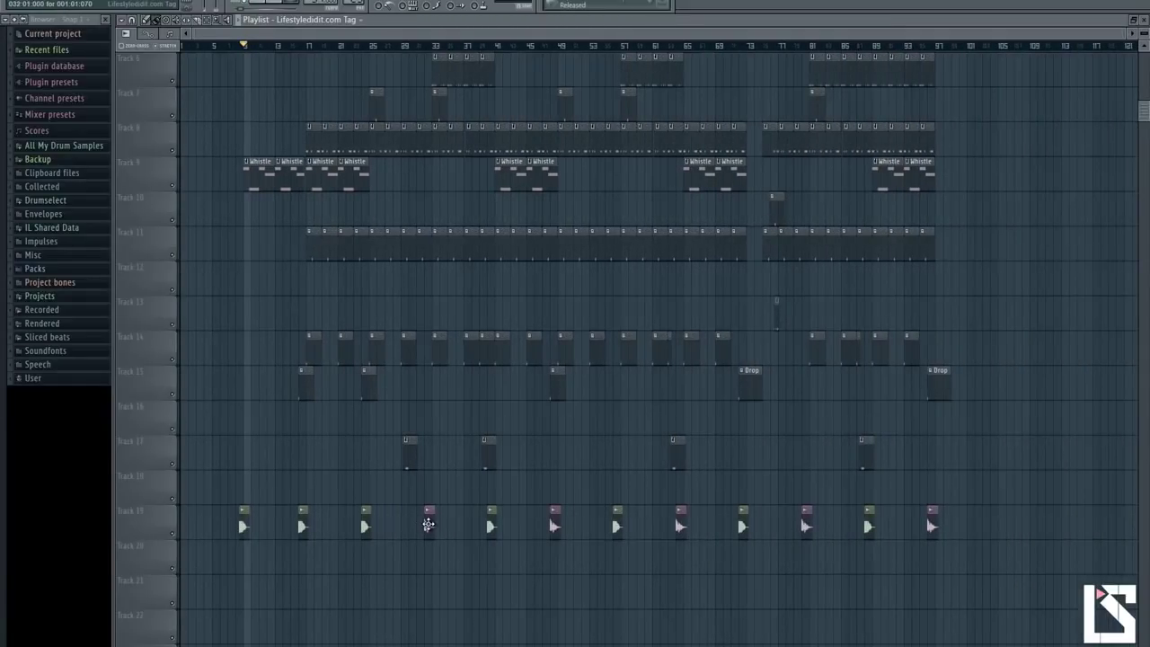
right_click(302, 524)
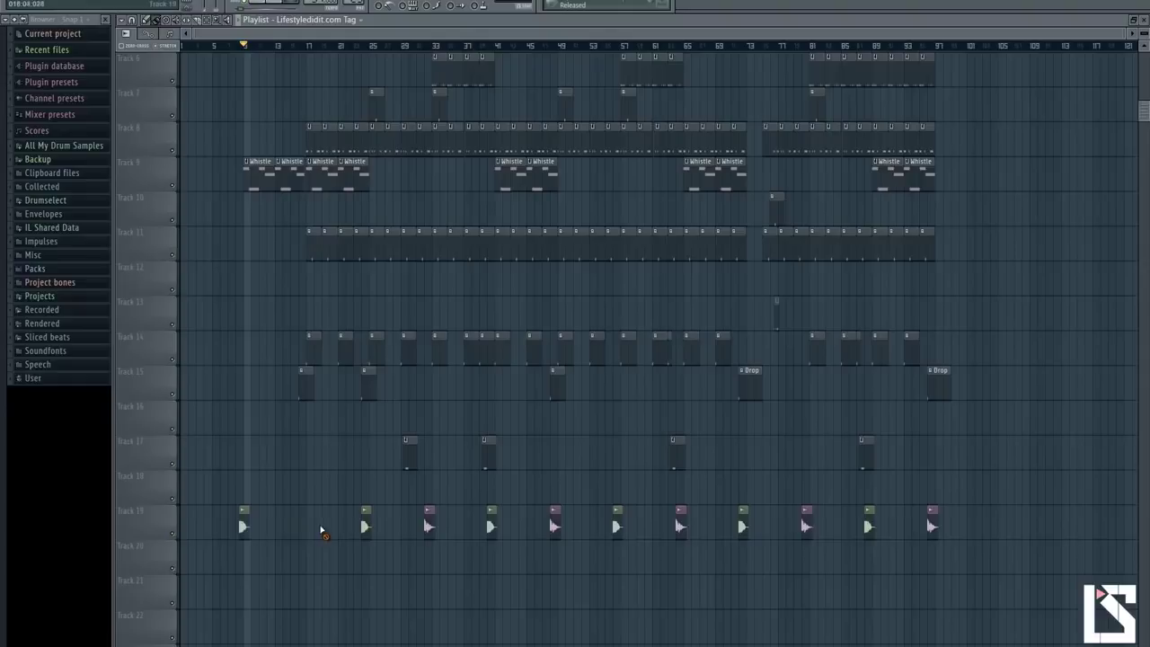
right_click(362, 529)
right_click(490, 526)
right_click(555, 525)
right_click(617, 526)
right_click(681, 525)
right_click(742, 526)
right_click(806, 526)
right_click(868, 526)
right_click(932, 526)
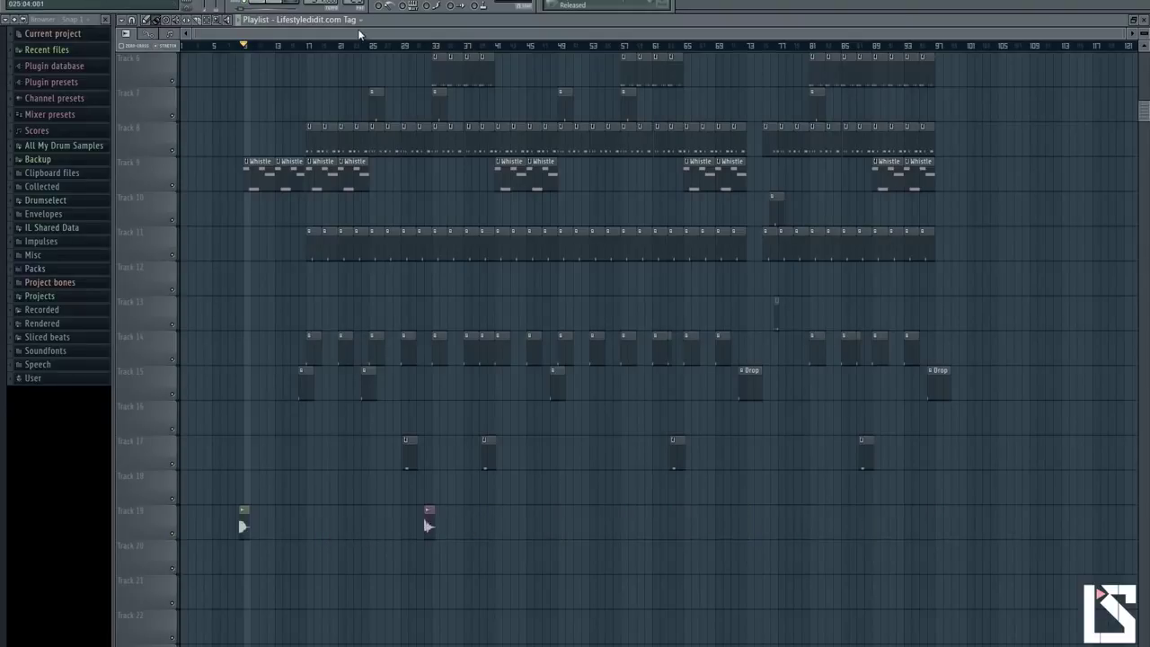
Move the remaining purple tag clip on Track 19 to bar 17 and the green one to bar 5
scroll(361, 34, up, 3)
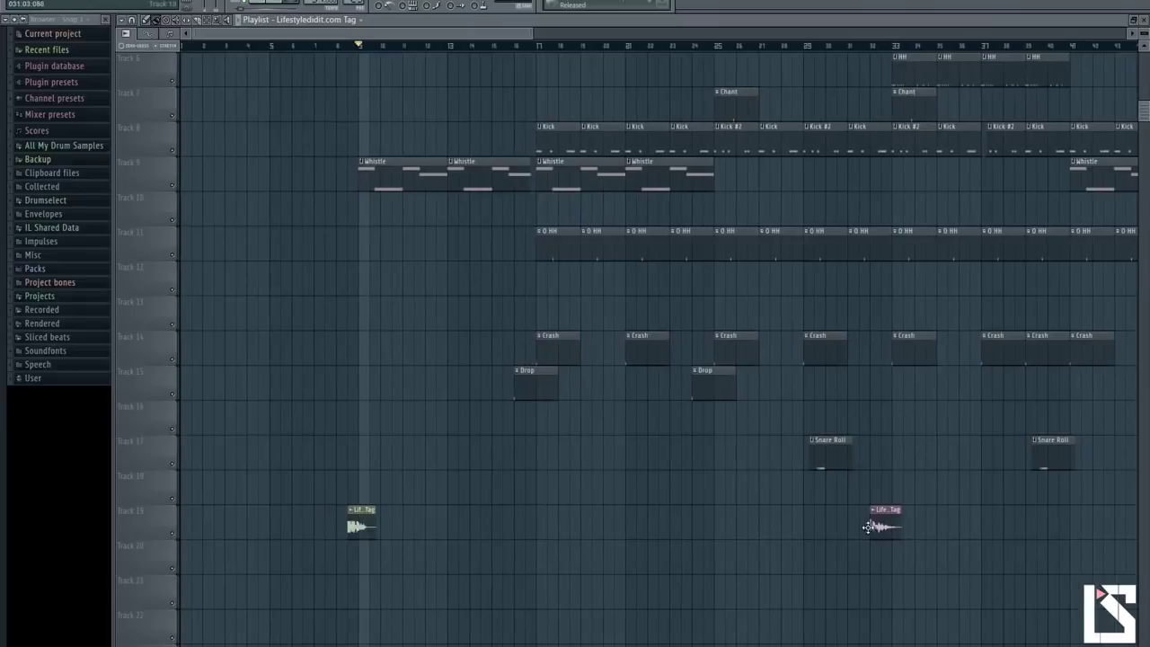
drag(886, 531, 554, 534)
drag(372, 47, 271, 46)
drag(359, 536, 281, 537)
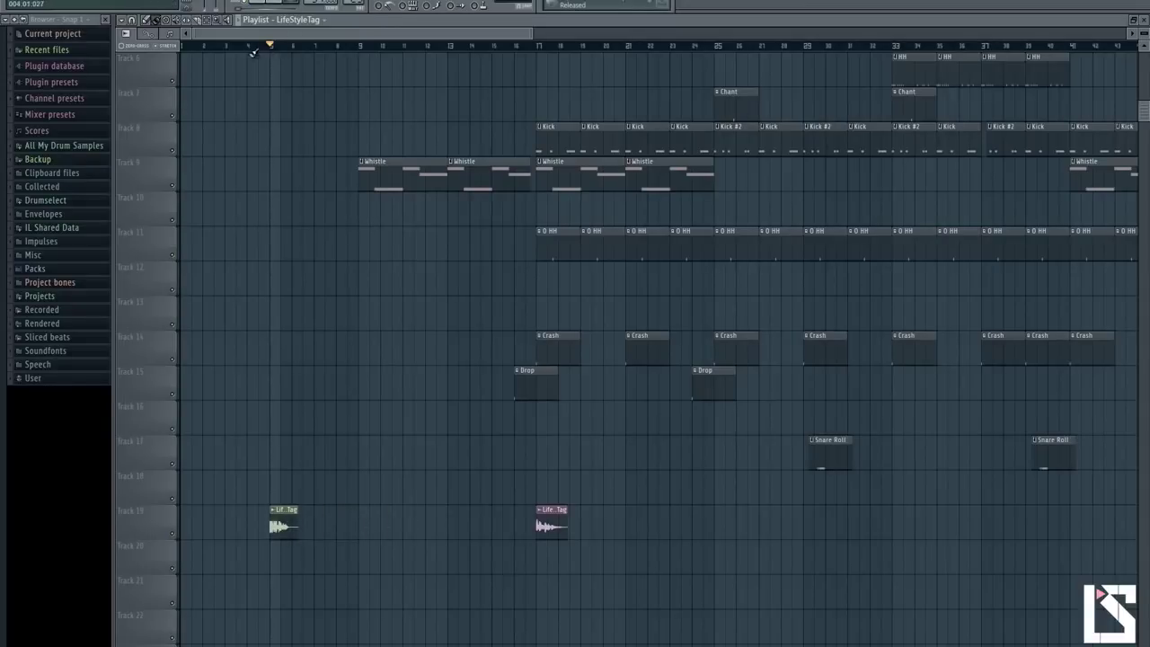
Try the purple tag clip at bar 21, return it to bar 17, and check the playback around both tags
drag(548, 529, 638, 536)
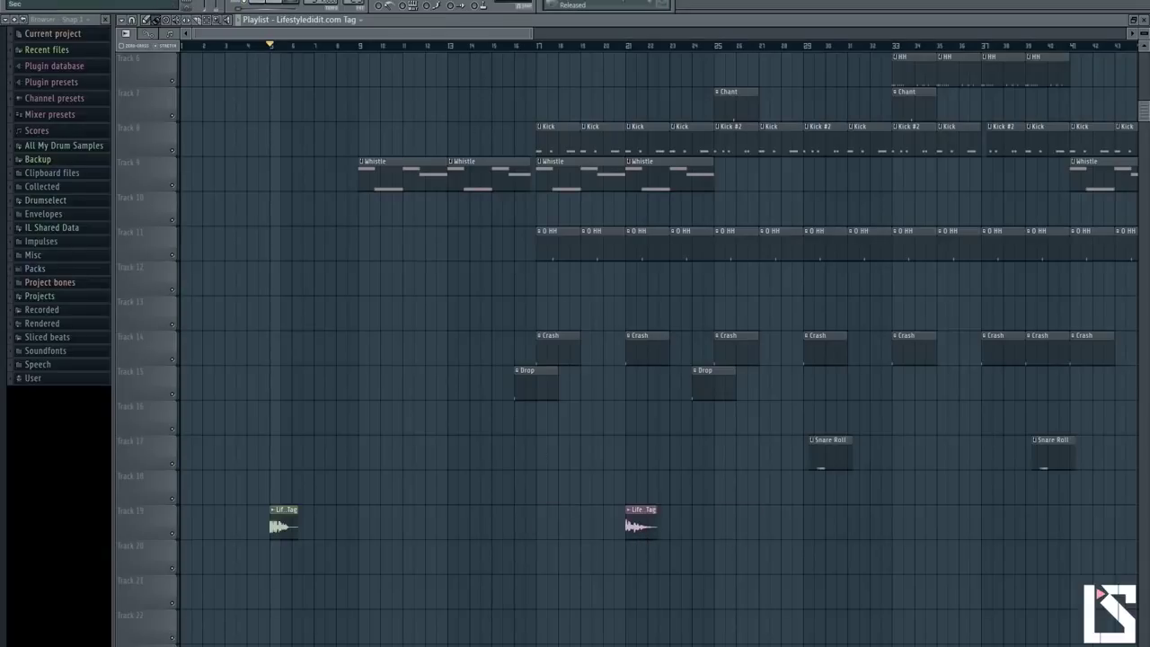
click(627, 47)
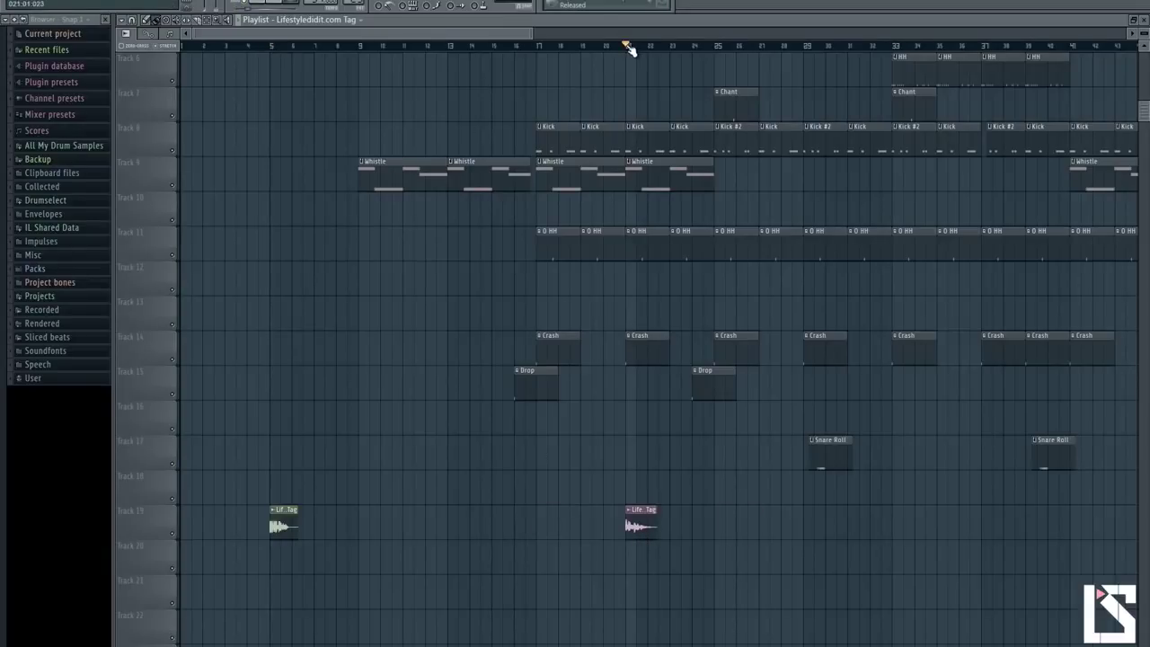
drag(638, 532, 547, 535)
click(270, 46)
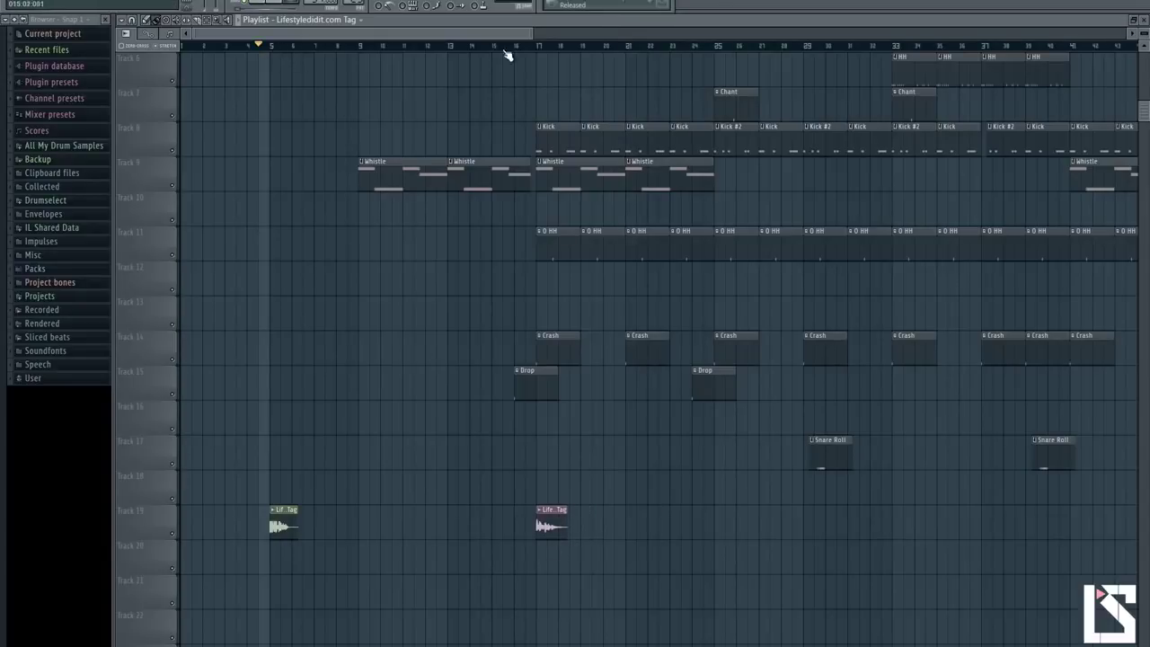
click(539, 49)
Duplicate the green and purple tag clips along Track 19 so they alternate every 12 bars up to bar 89
scroll(501, 80, down, 3)
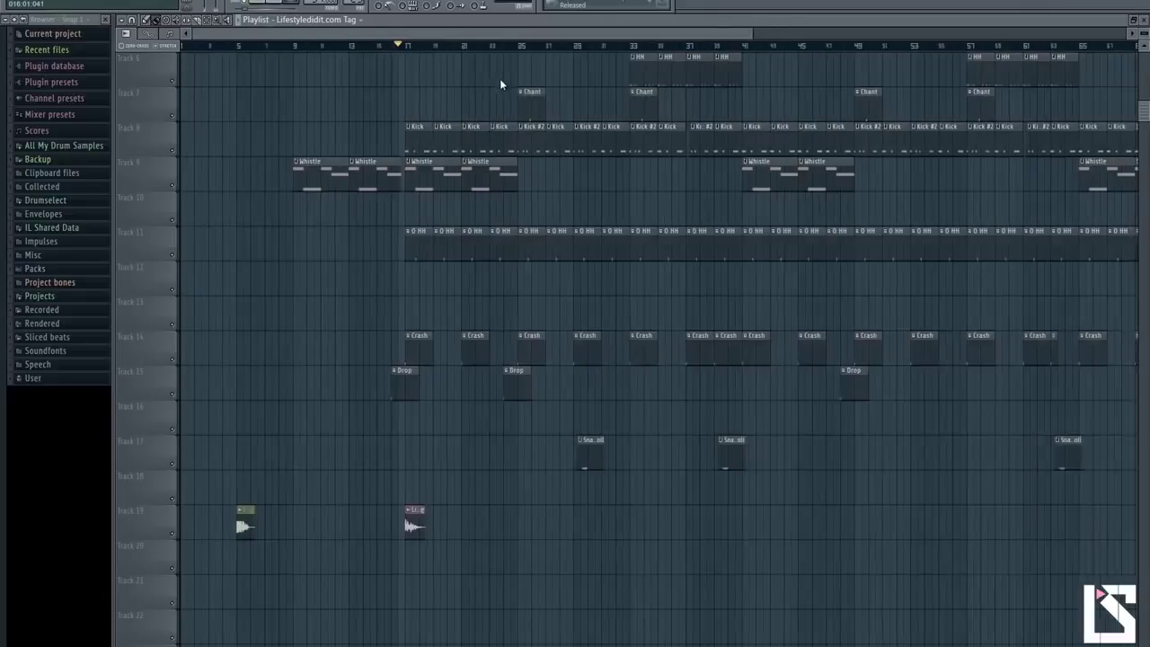
drag(447, 508, 269, 573)
key(ctrl+b)
key(ctrl+b)
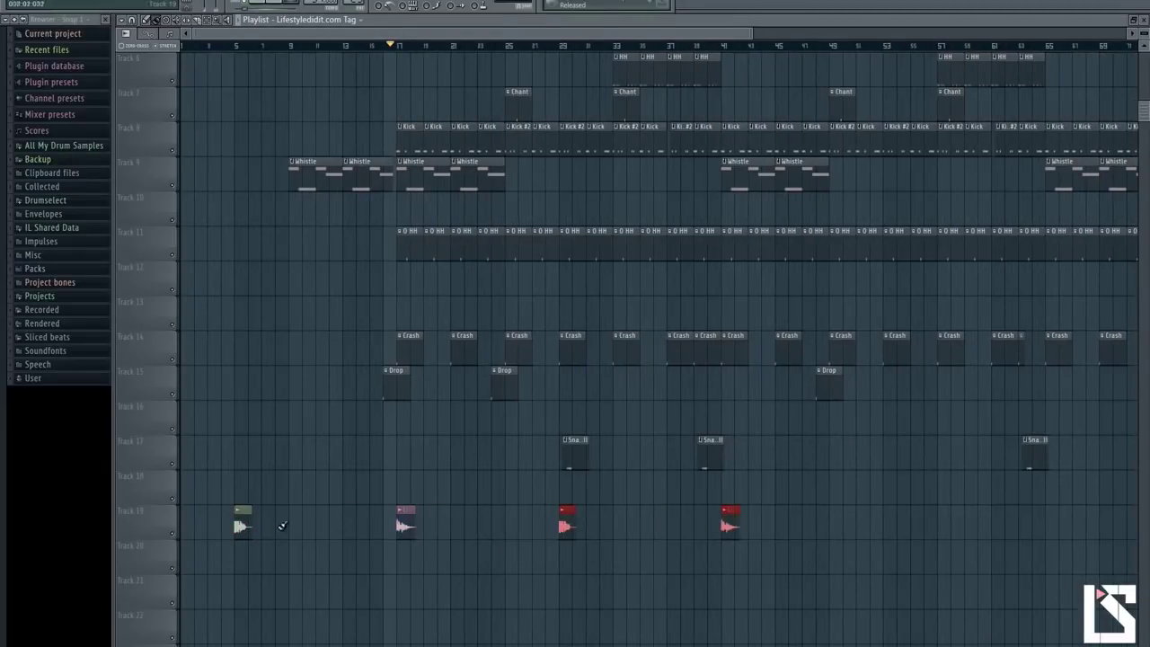
drag(862, 506, 250, 589)
drag(241, 527, 888, 528)
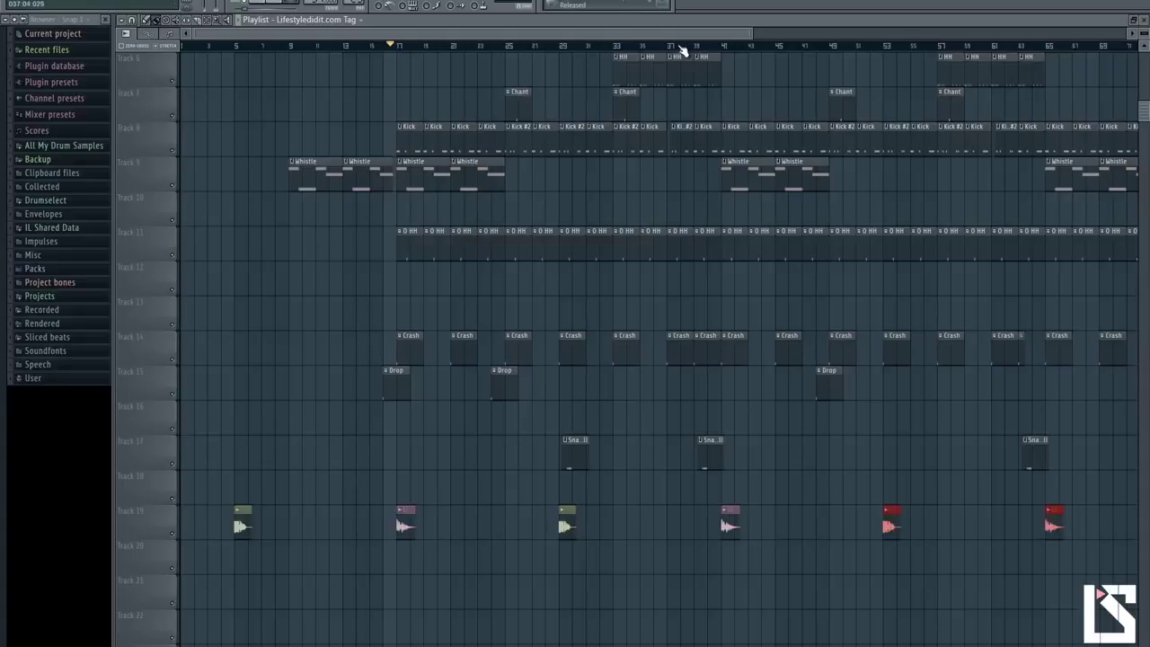
drag(659, 34, 996, 37)
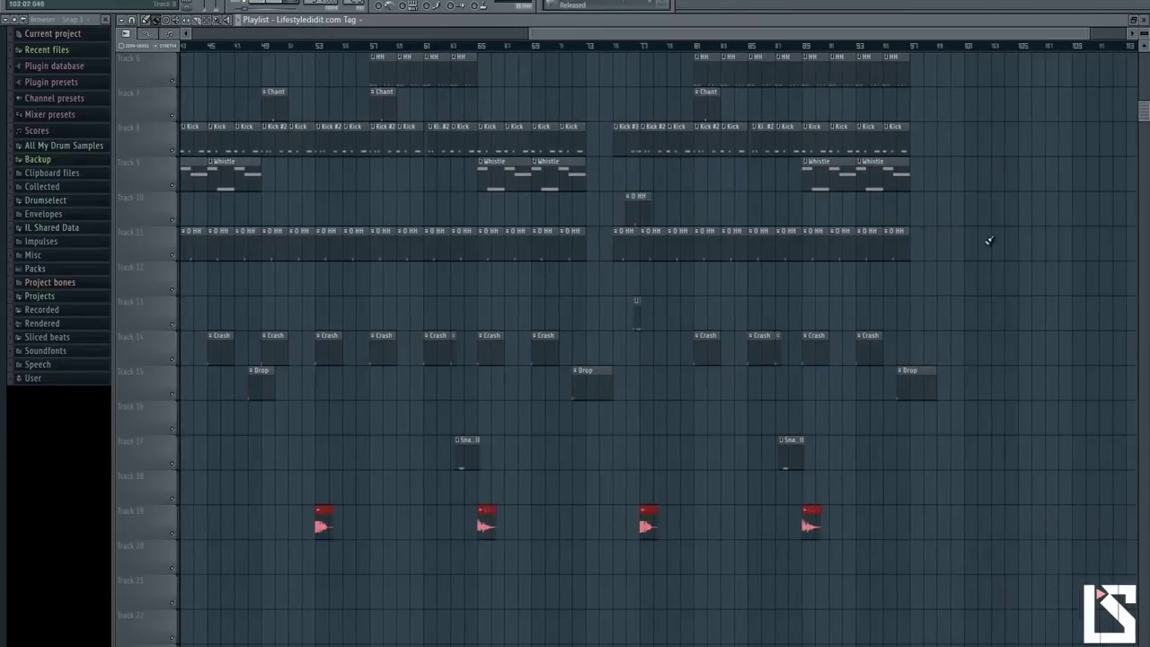
Add one more green LifeStyleTag clip on Track 19 at bar 97, and check the whole arrangement
click(903, 523)
scroll(903, 559, down, 3)
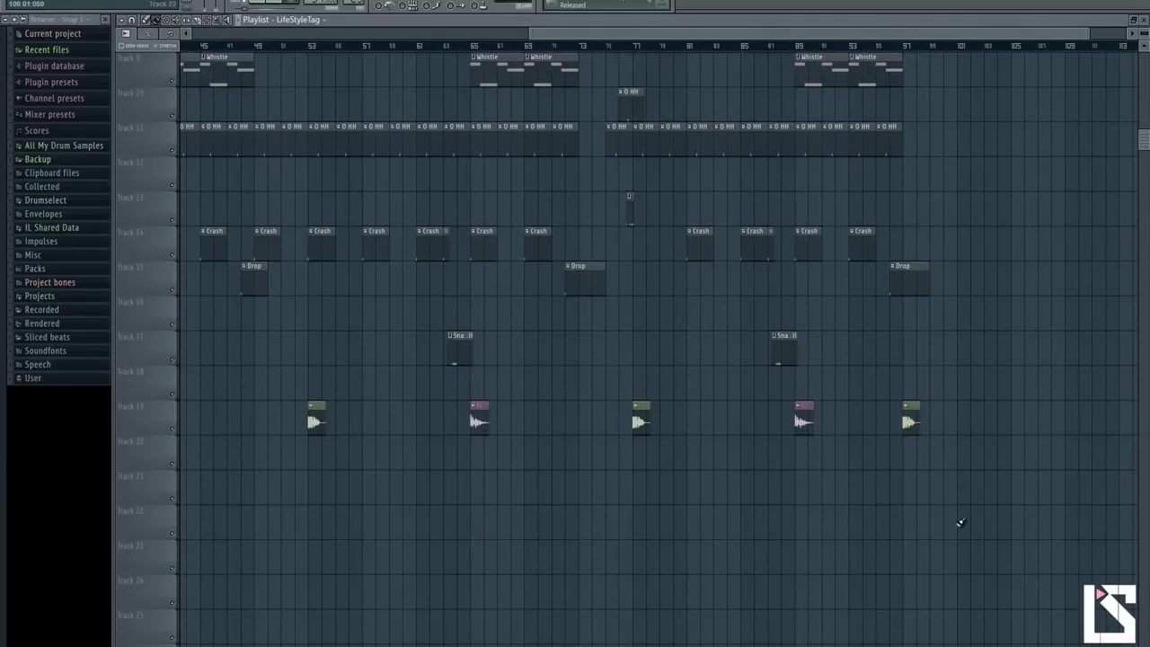
scroll(722, 62, down, 3)
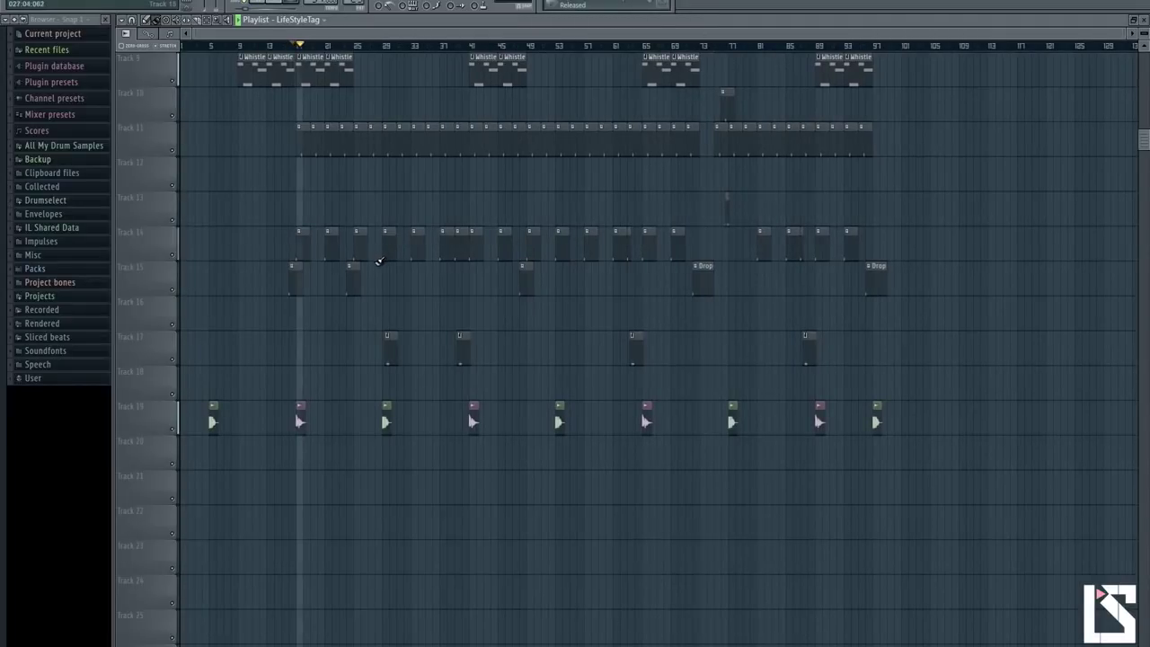
scroll(434, 195, up, 3)
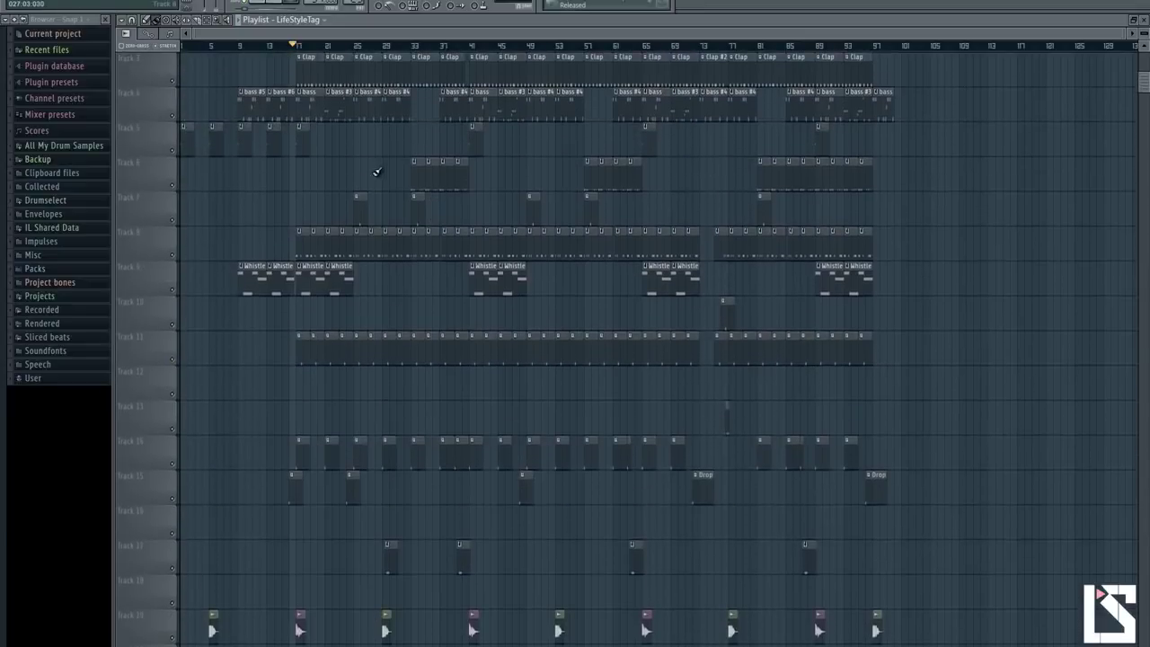
Export the tagged song as an MP3 named "The Streets (Prod. LifeStyleDidIt)" in the MP3 Tagged folder and render it
click(25, 2)
mouse_move(39, 93)
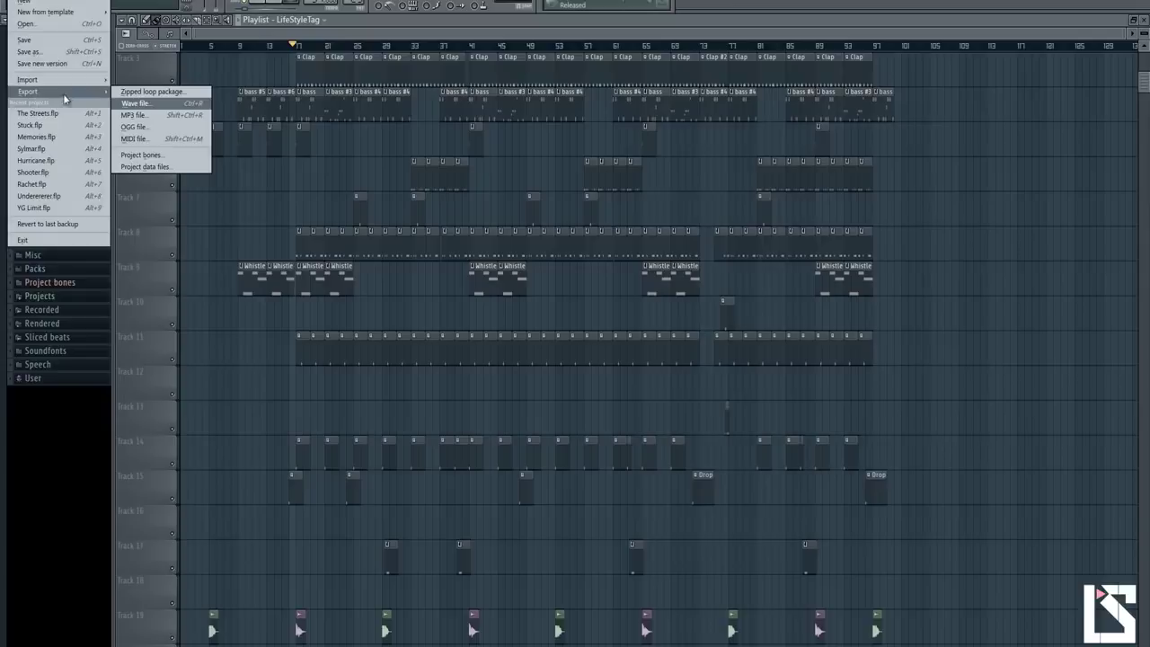
click(139, 118)
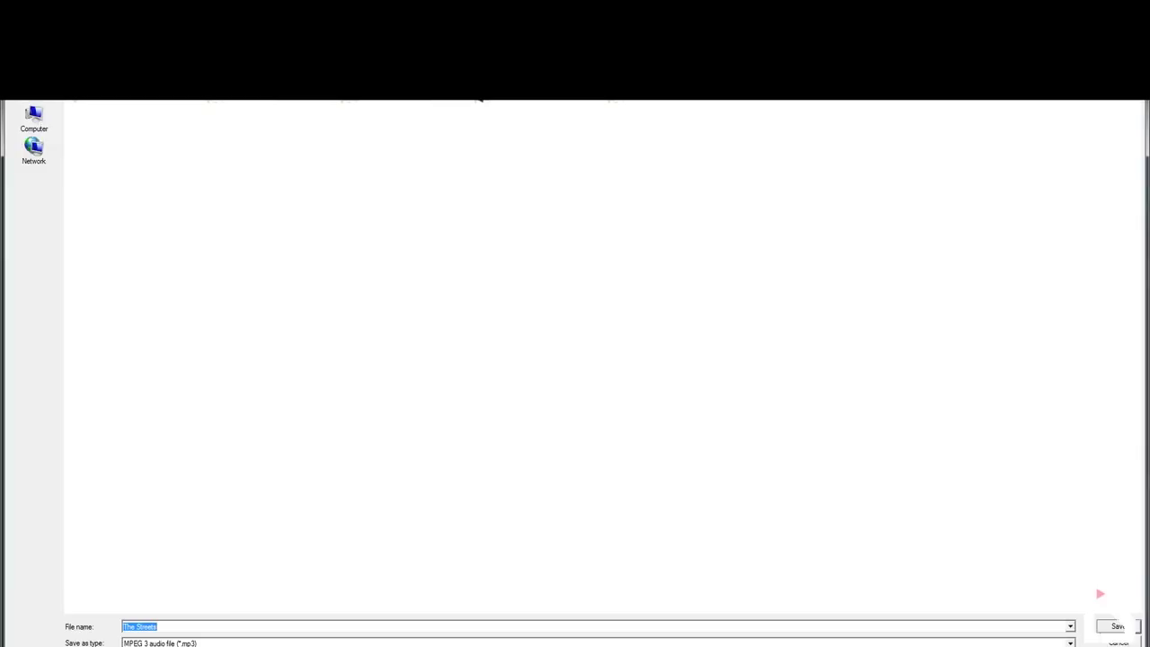
double_click(475, 90)
double_click(124, 29)
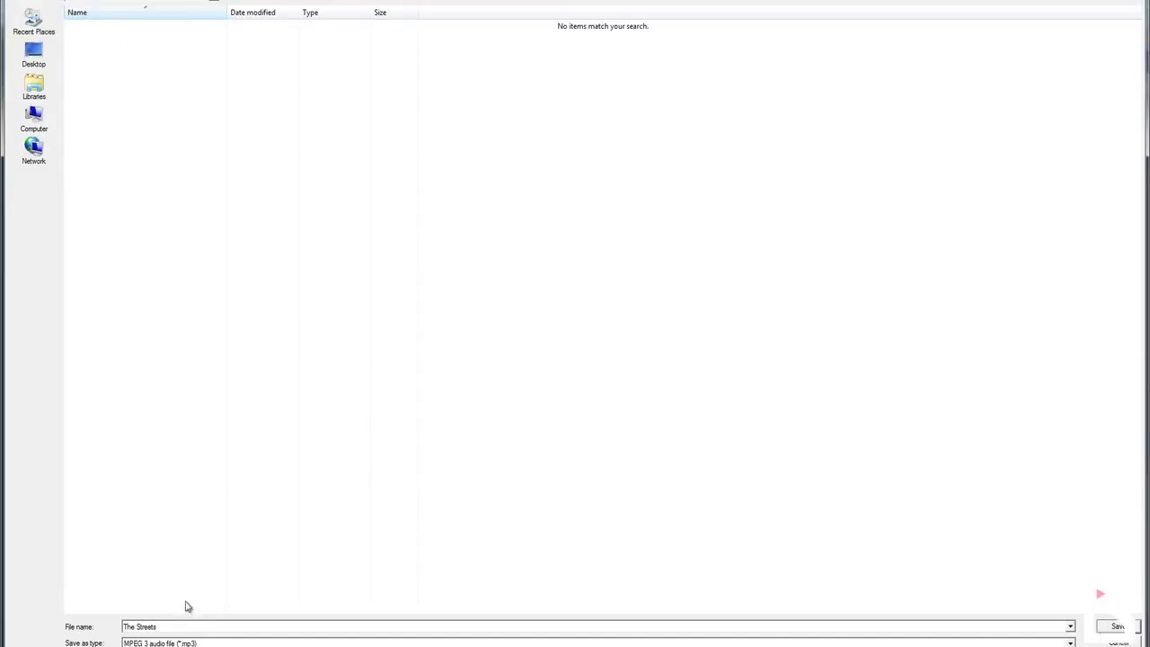
click(180, 627)
click(181, 627)
text())
click(1114, 627)
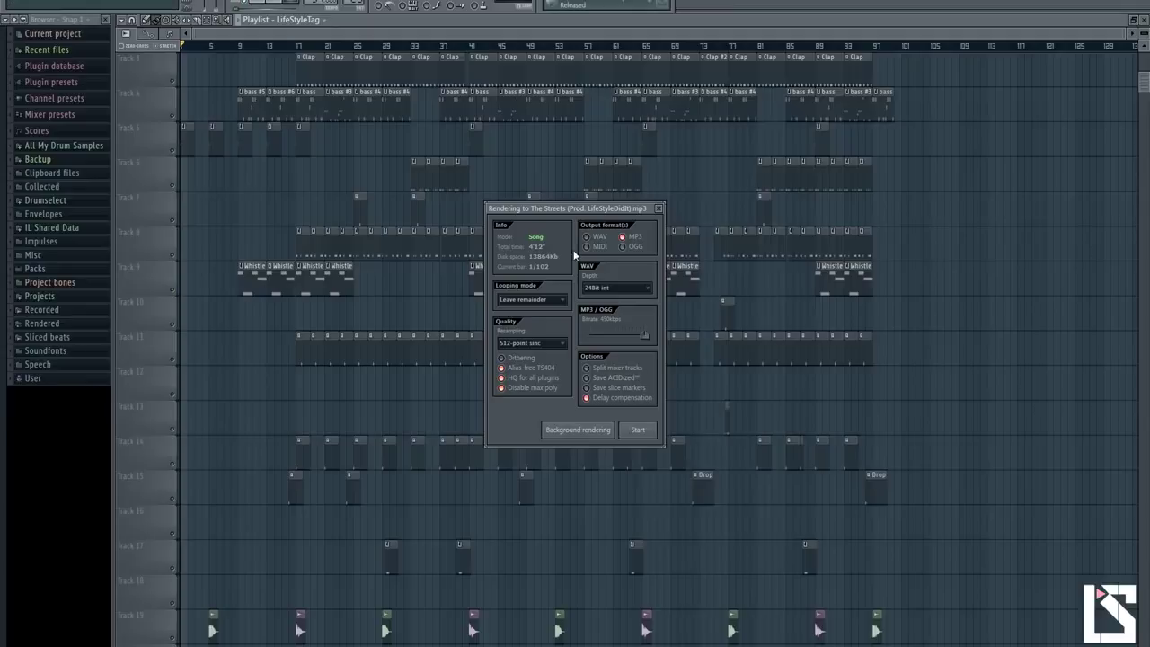
click(622, 289)
click(612, 298)
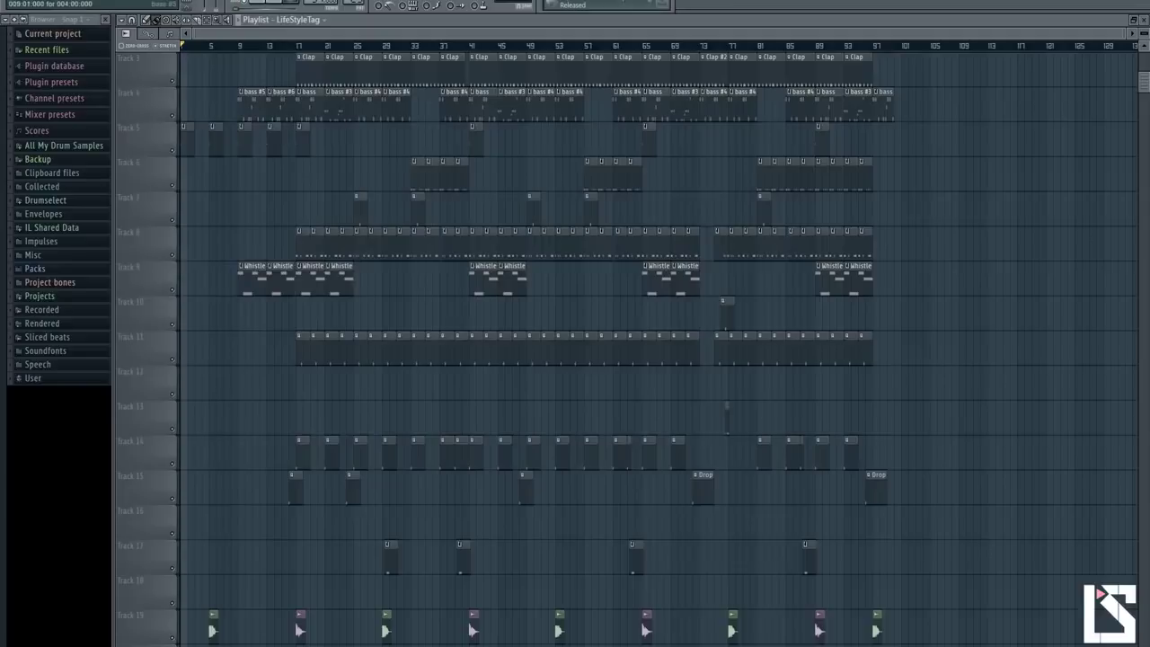
Close FL Studio without saving the changes to The Streets.flp, and close the open Tracksouts folder window
click(173, 0)
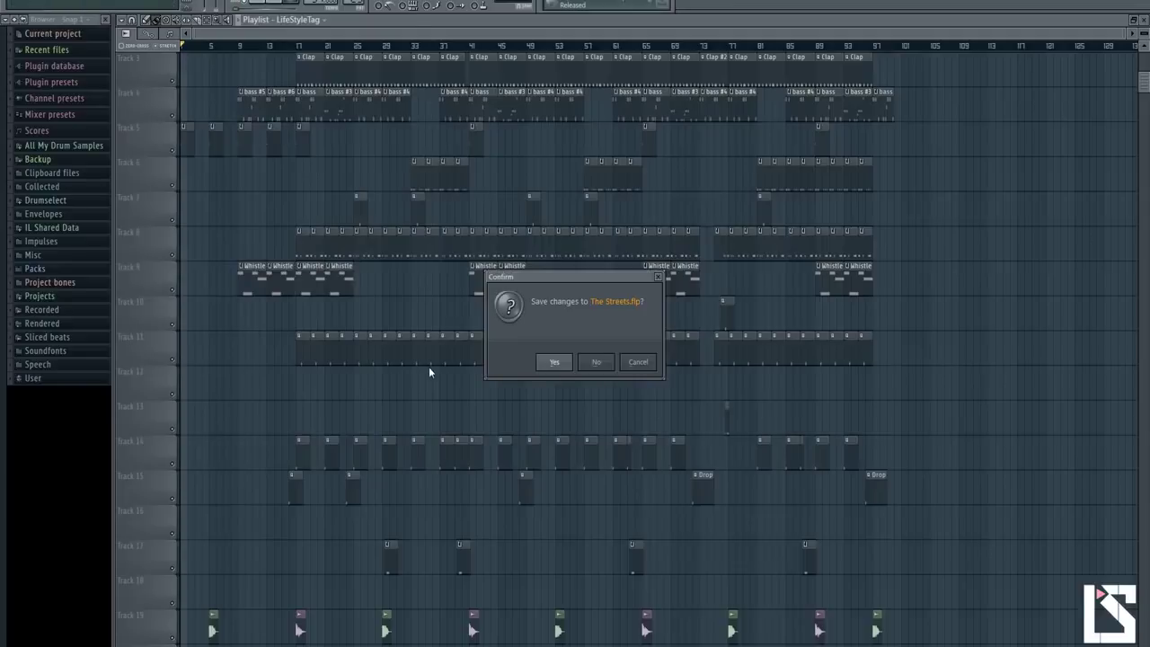
click(606, 366)
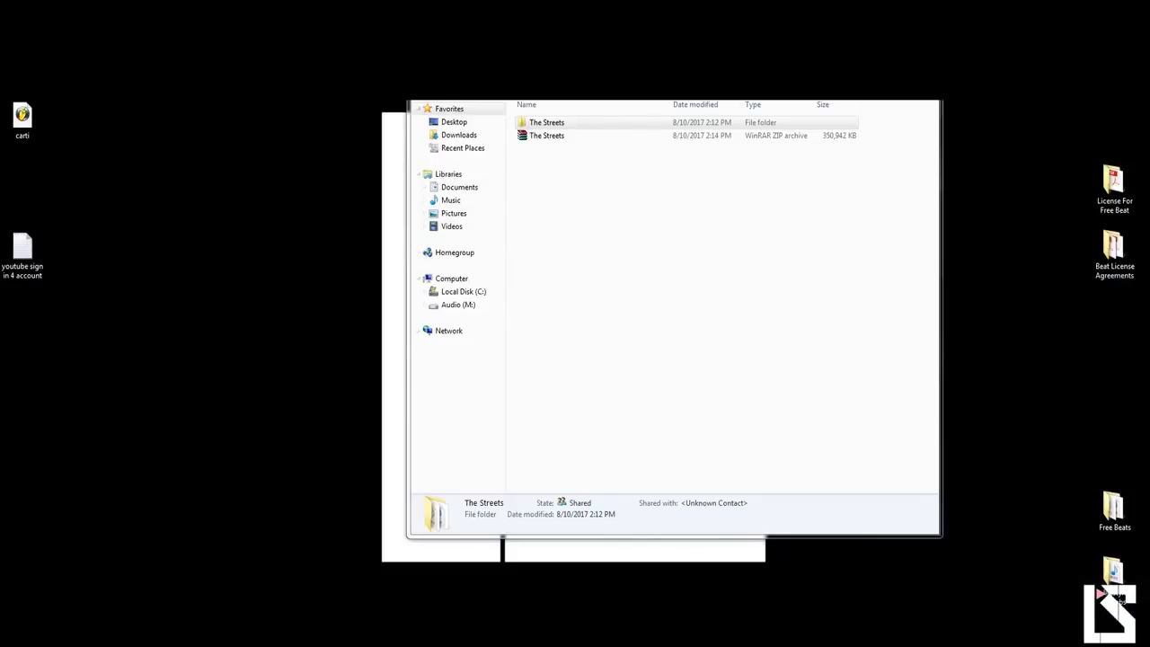
click(924, 50)
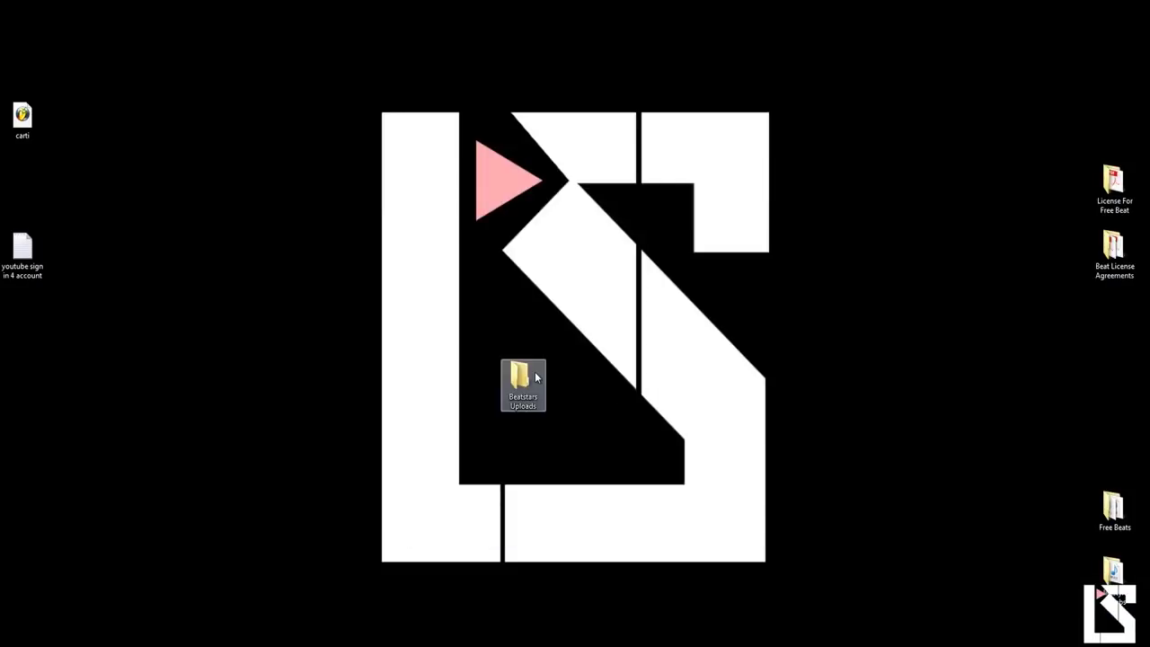
Open Tracksouts in the Beatstars Uploads folder and check the size of The Streets zip archive in its properties
double_click(530, 382)
double_click(571, 146)
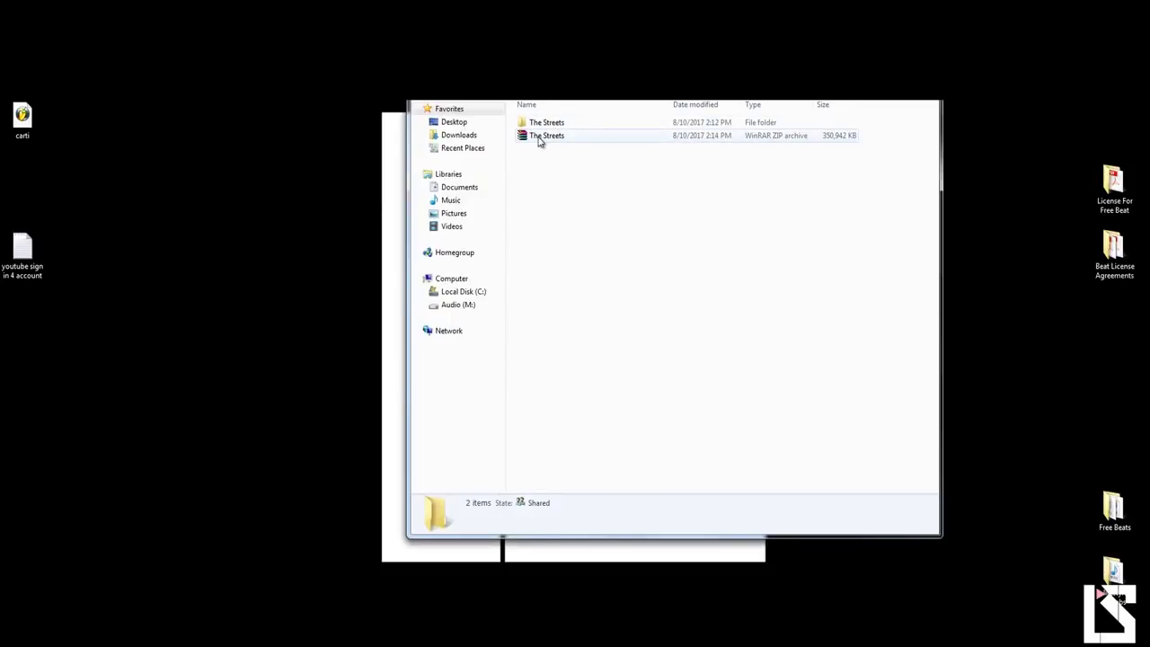
right_click(539, 141)
click(576, 376)
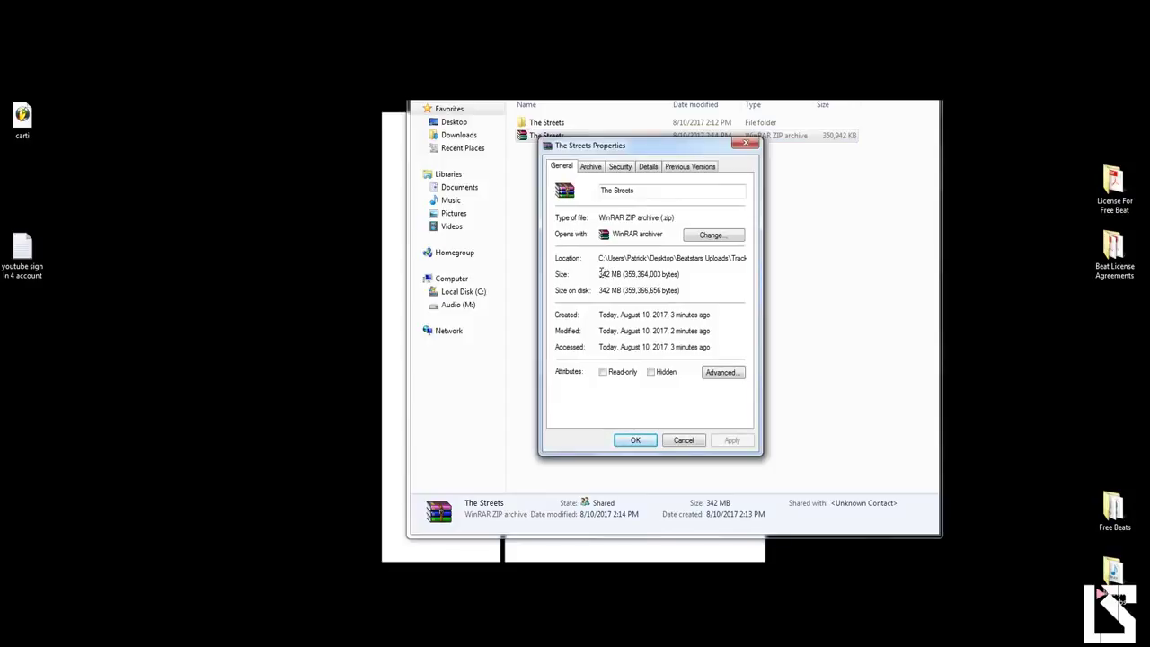
click(746, 144)
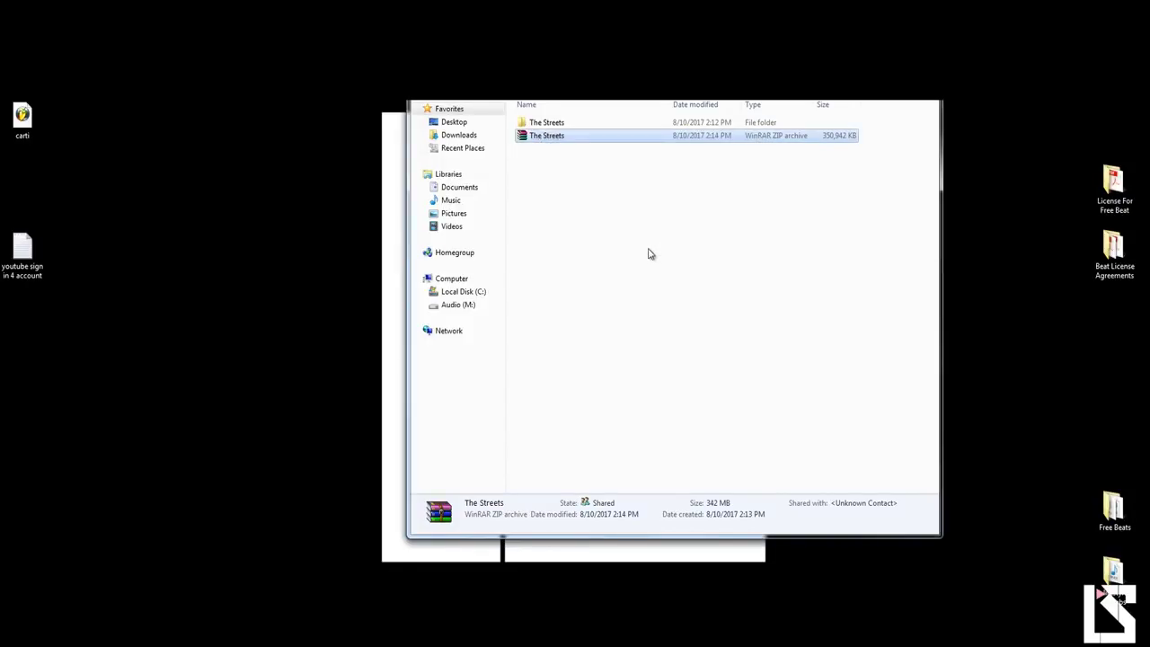
click(651, 255)
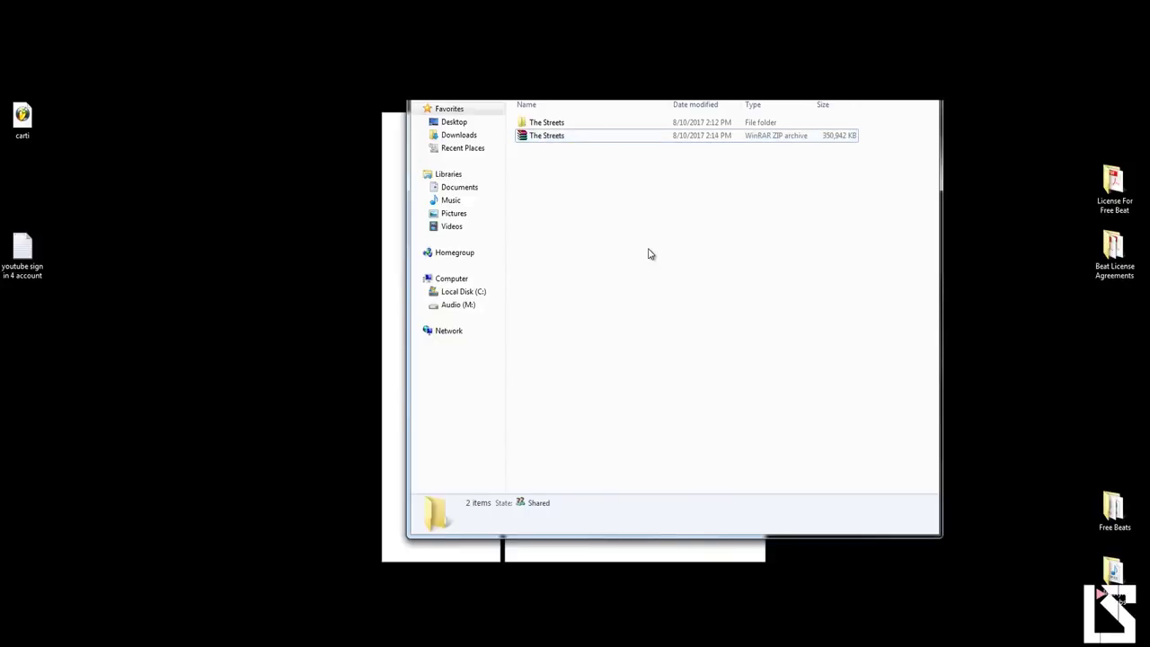
Delete the uncompressed The Streets folder from Tracksouts, keeping the zip archive
click(560, 126)
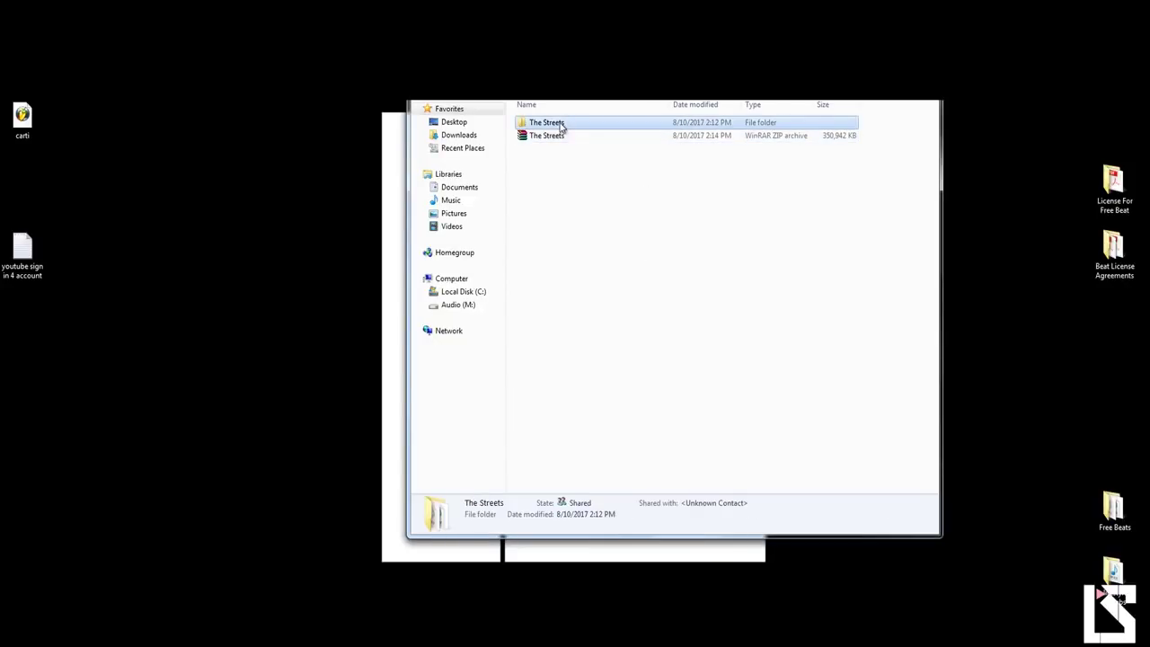
key(Delete)
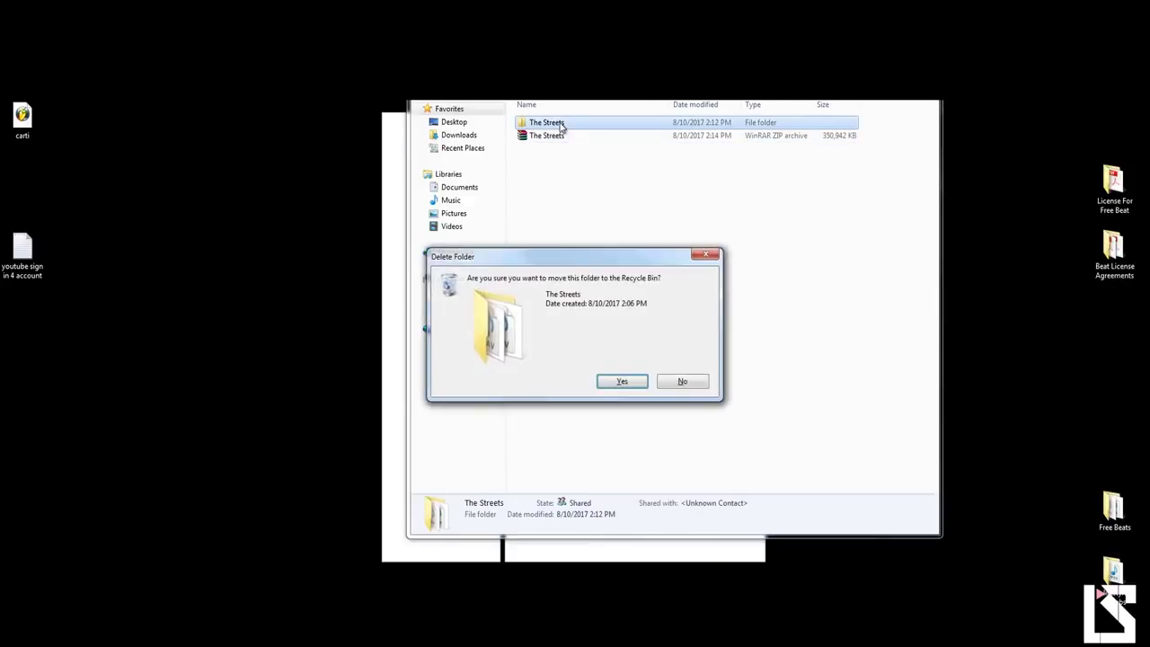
key(Return)
Inspect the contents of The Streets zip archive and review the MP3 Tagged and Tracksouts folders in Beatstars Uploads
double_click(560, 123)
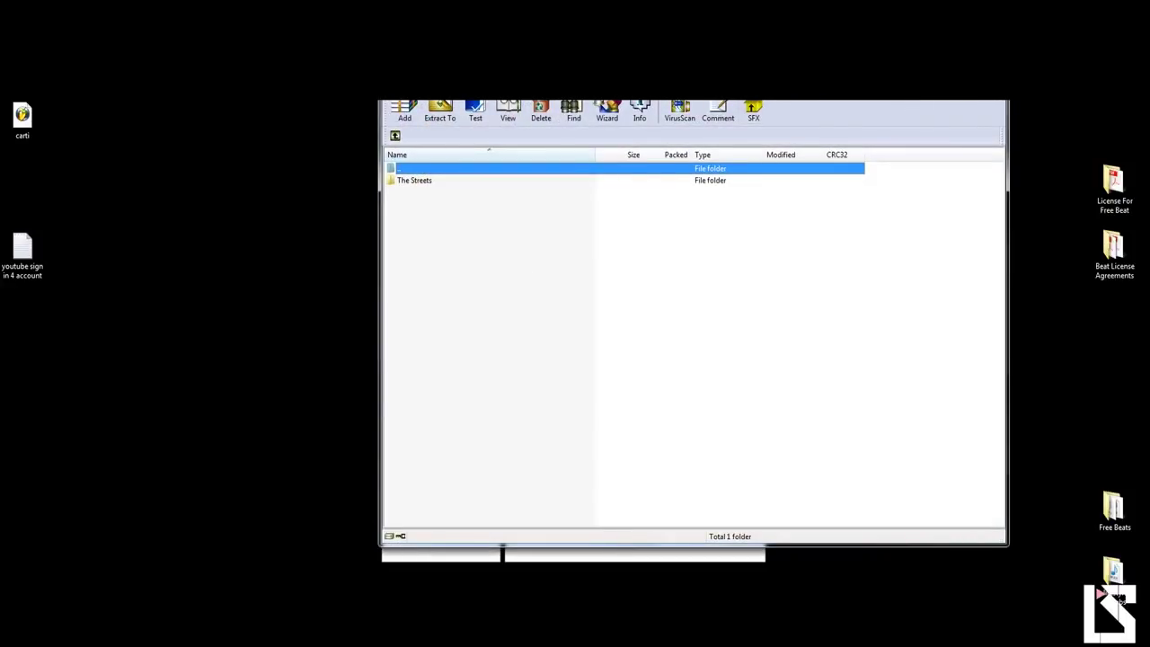
click(634, 296)
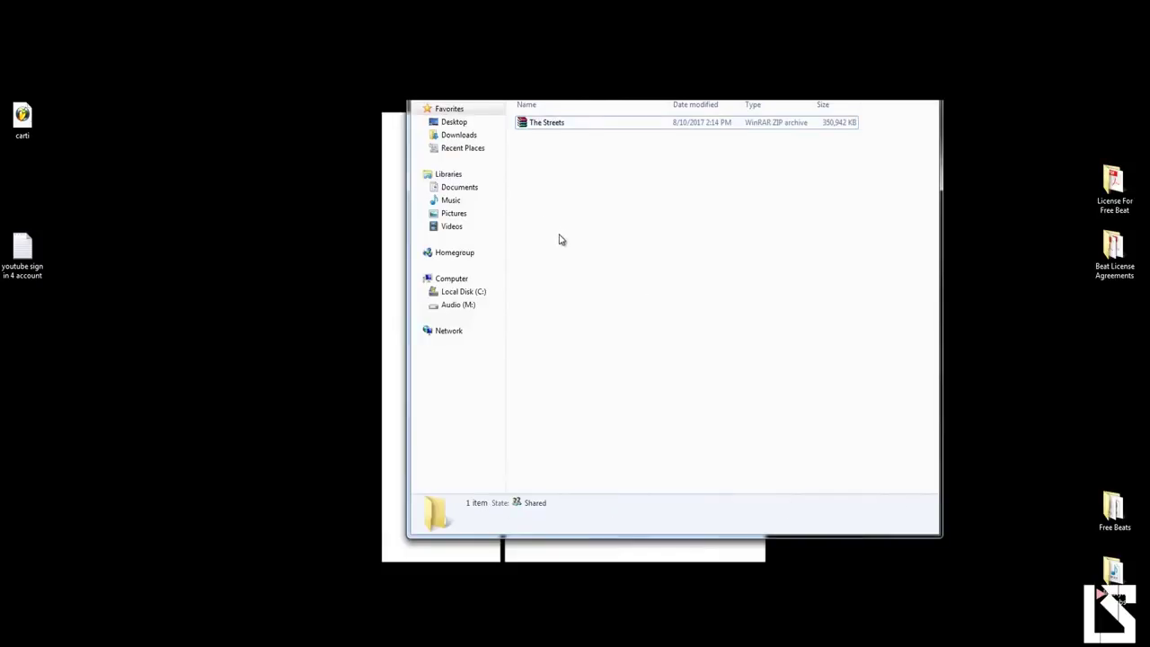
double_click(548, 132)
click(553, 126)
double_click(554, 128)
key(BackSpace)
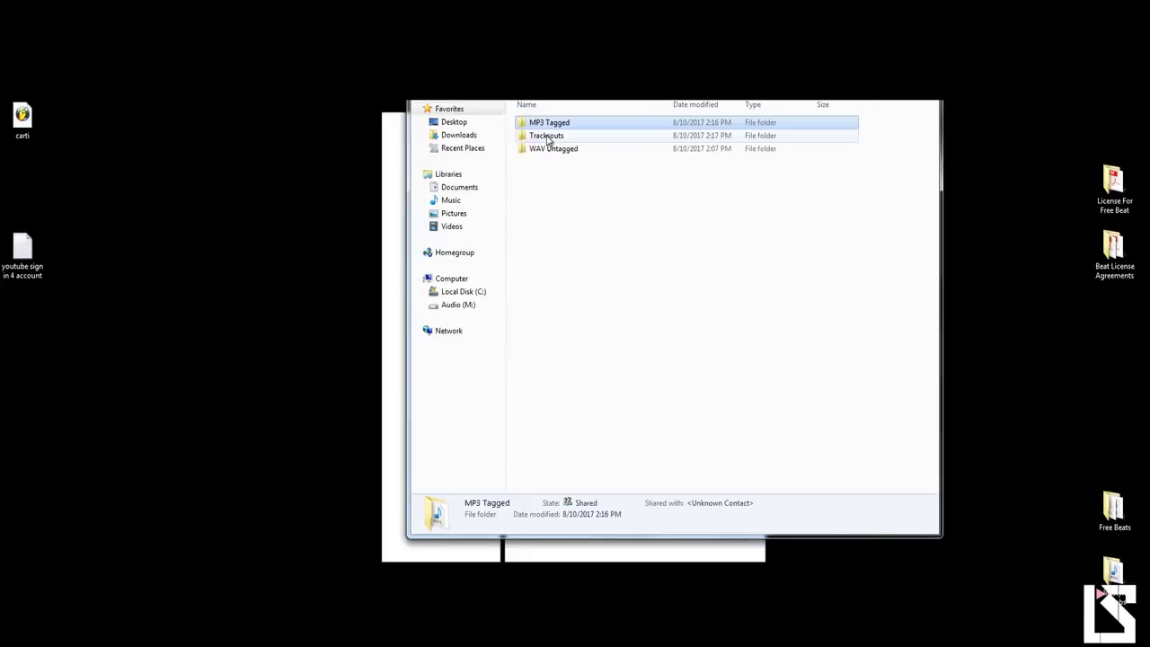
key(BackSpace)
key(Return)
click(547, 140)
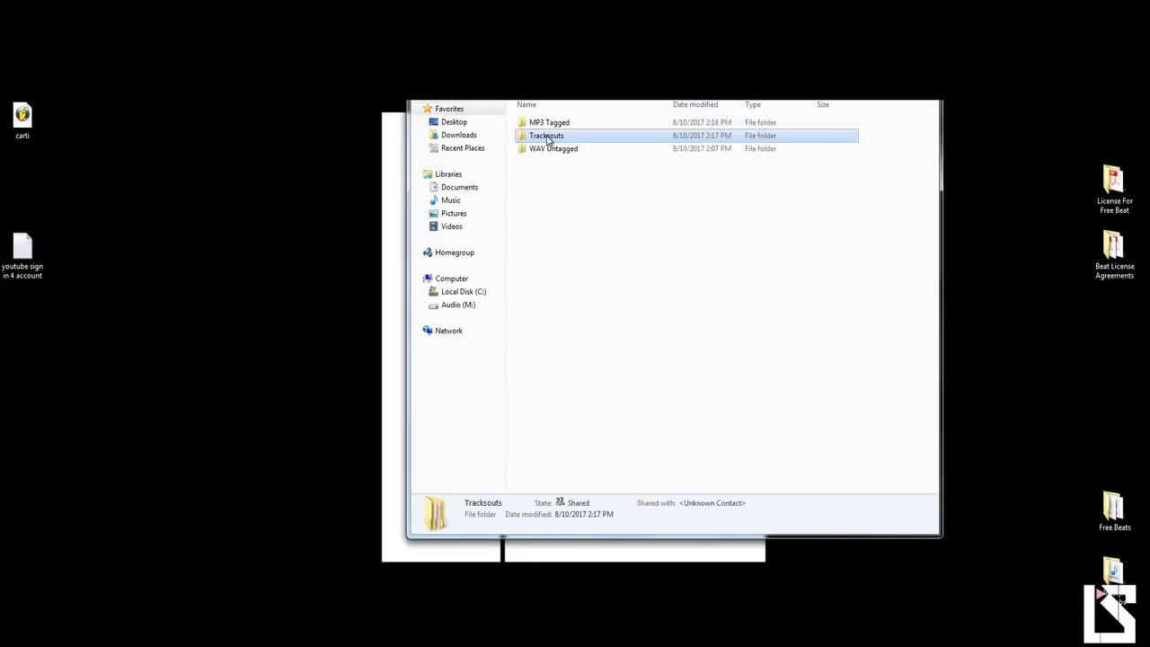
Check the contents of the Tracksouts folder and return to Beatstars Uploads
double_click(548, 150)
key(BackSpace)
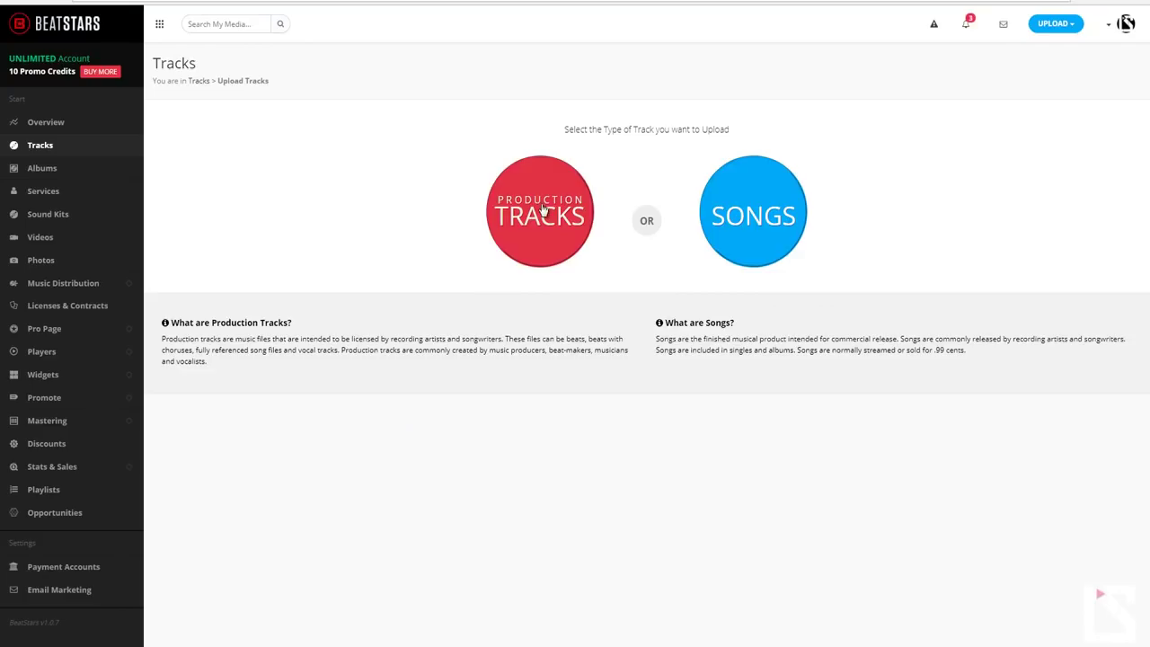
In BeatStars, upload The Streets WAV from the WAV Untagged folder in Beatstars Uploads as a single production track
click(543, 210)
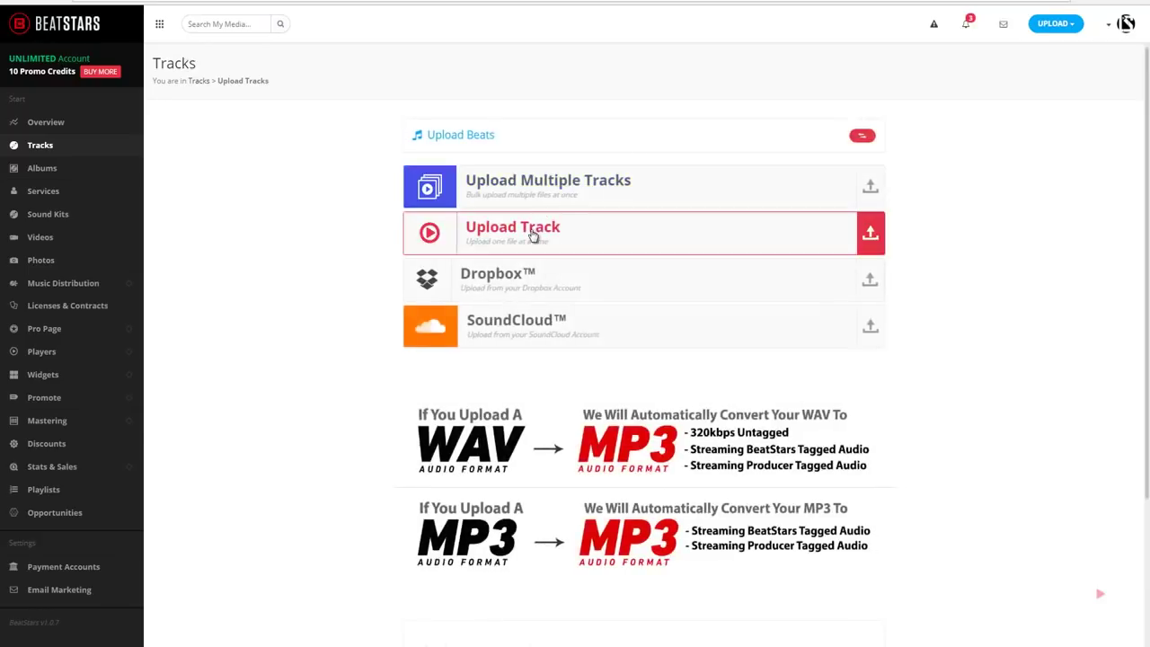
click(530, 235)
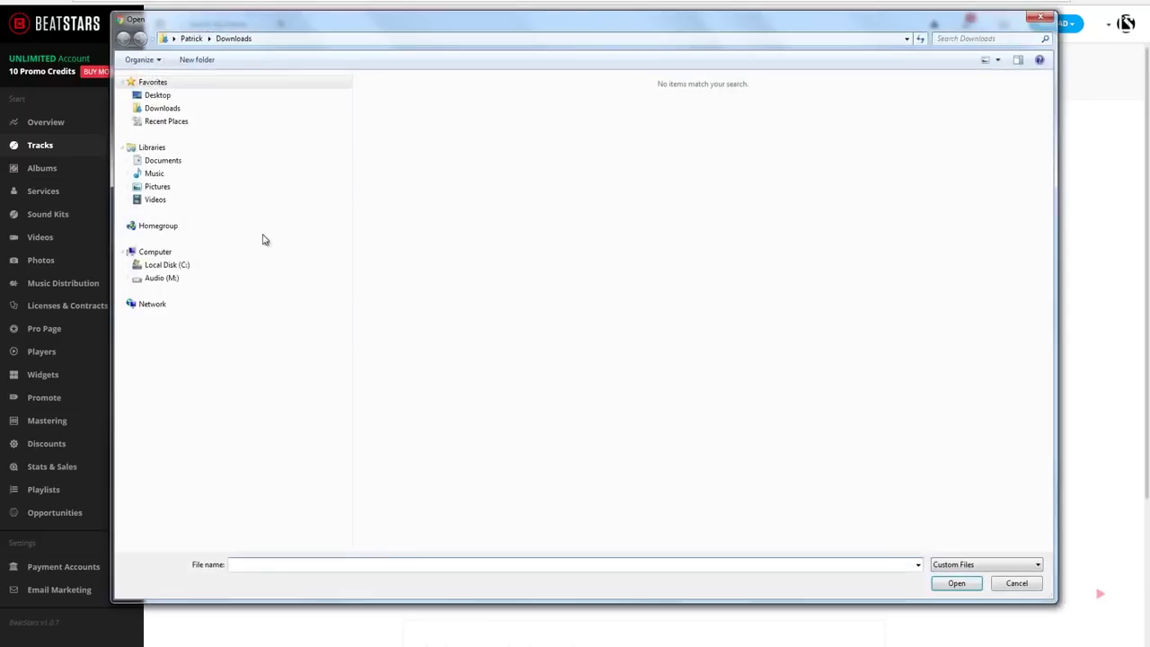
click(168, 97)
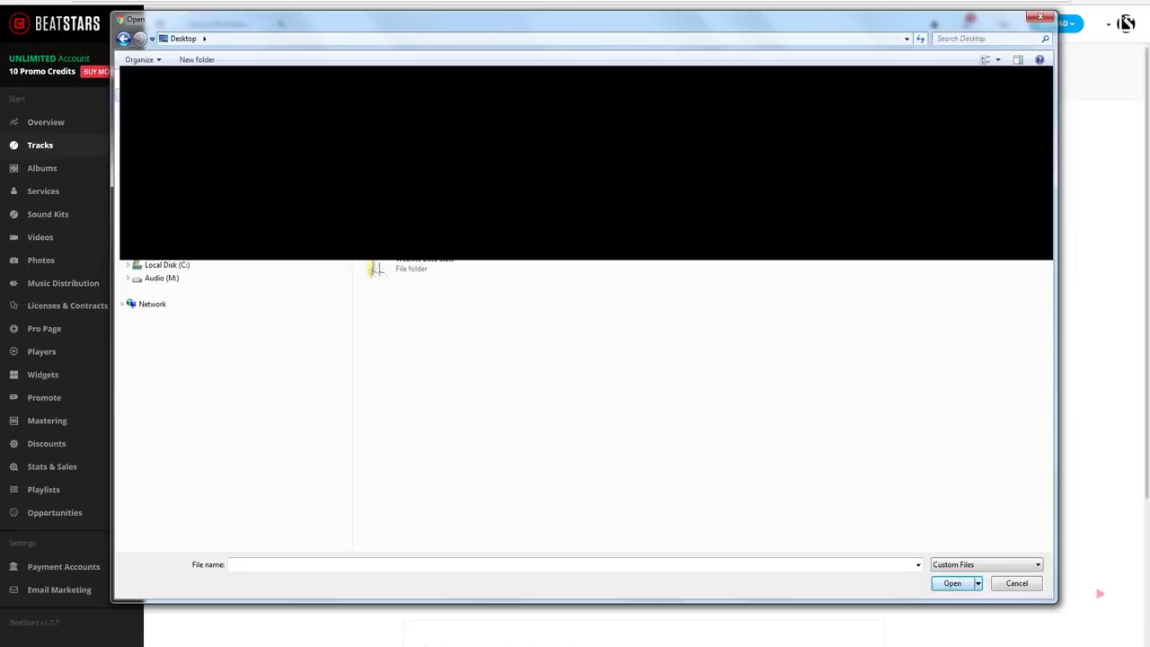
double_click(591, 171)
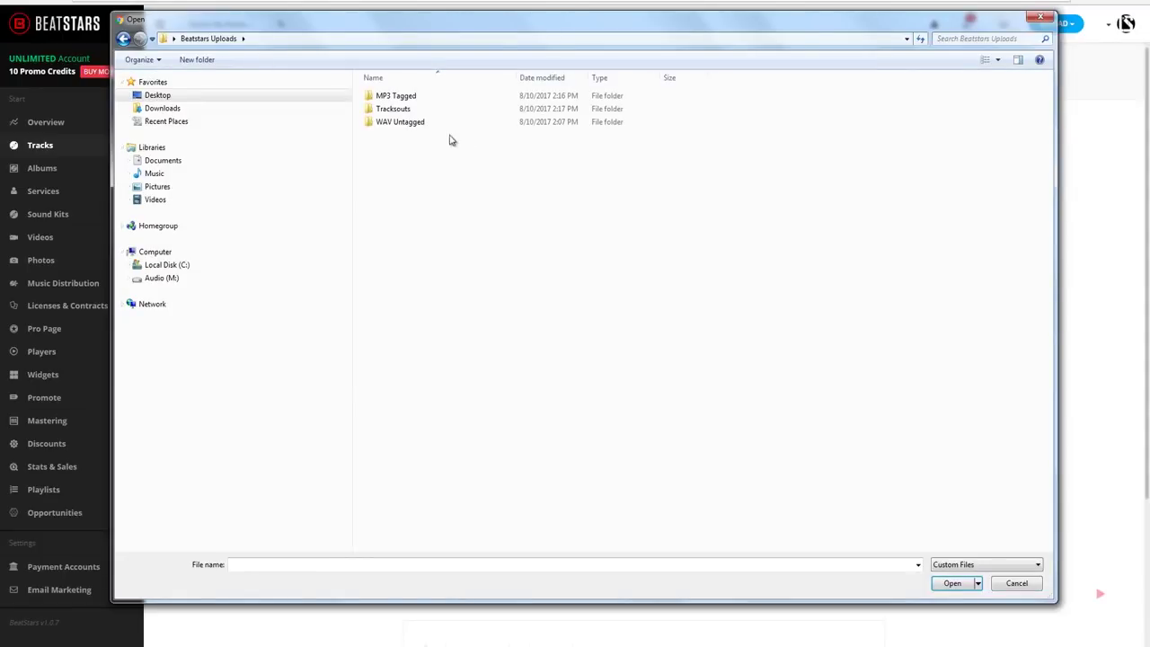
double_click(410, 126)
double_click(404, 96)
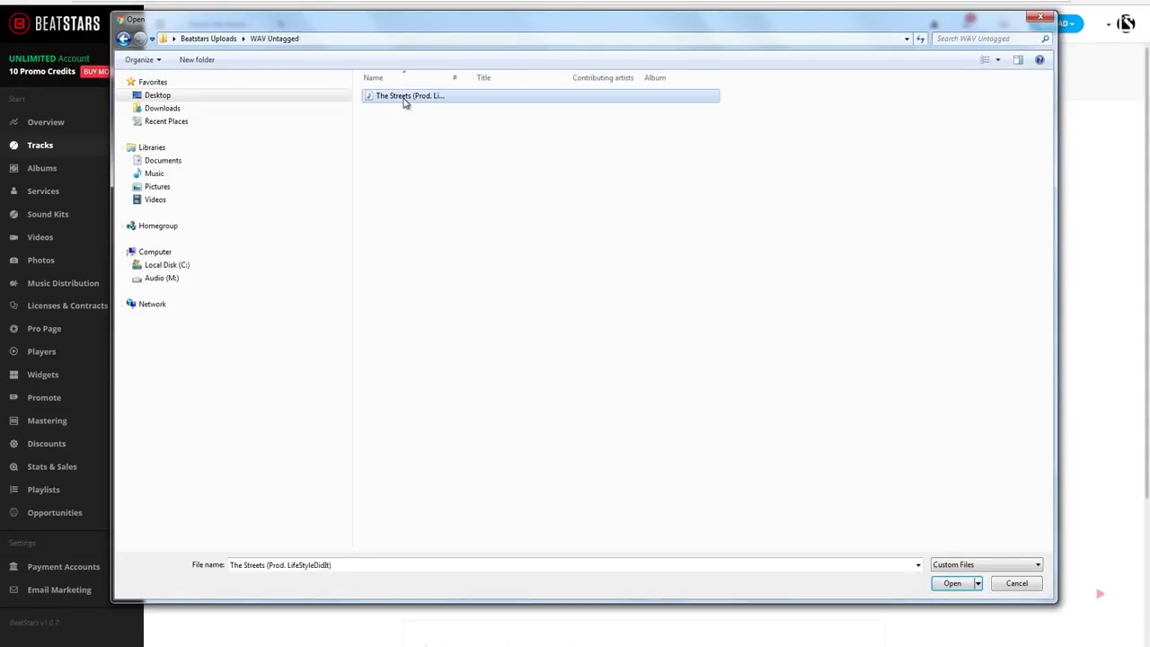
Replace the track title with YG and add the tags YG, nipsey hussle and rj
drag(314, 172, 166, 170)
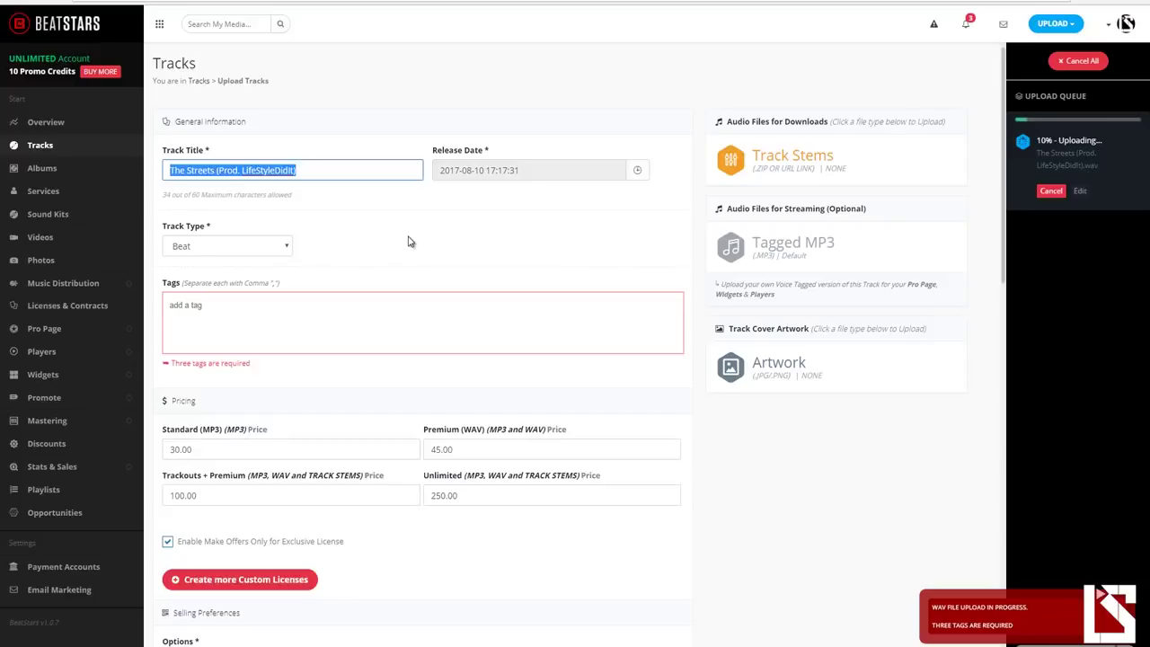
text(YG)
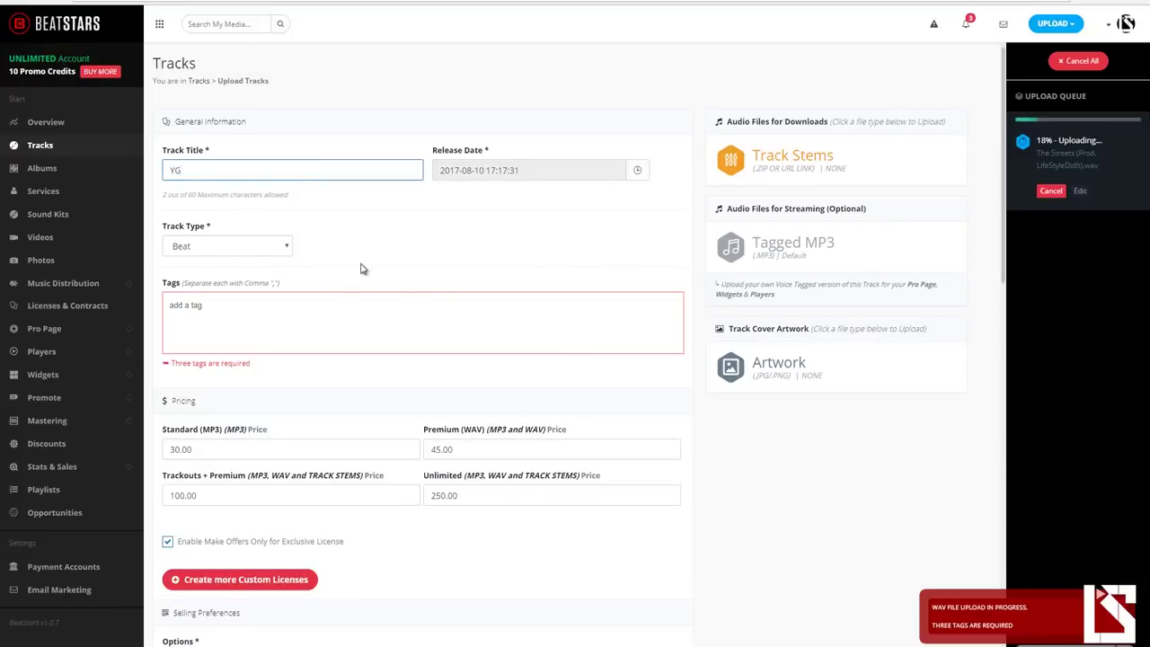
scroll(263, 275, down, 1)
click(205, 249)
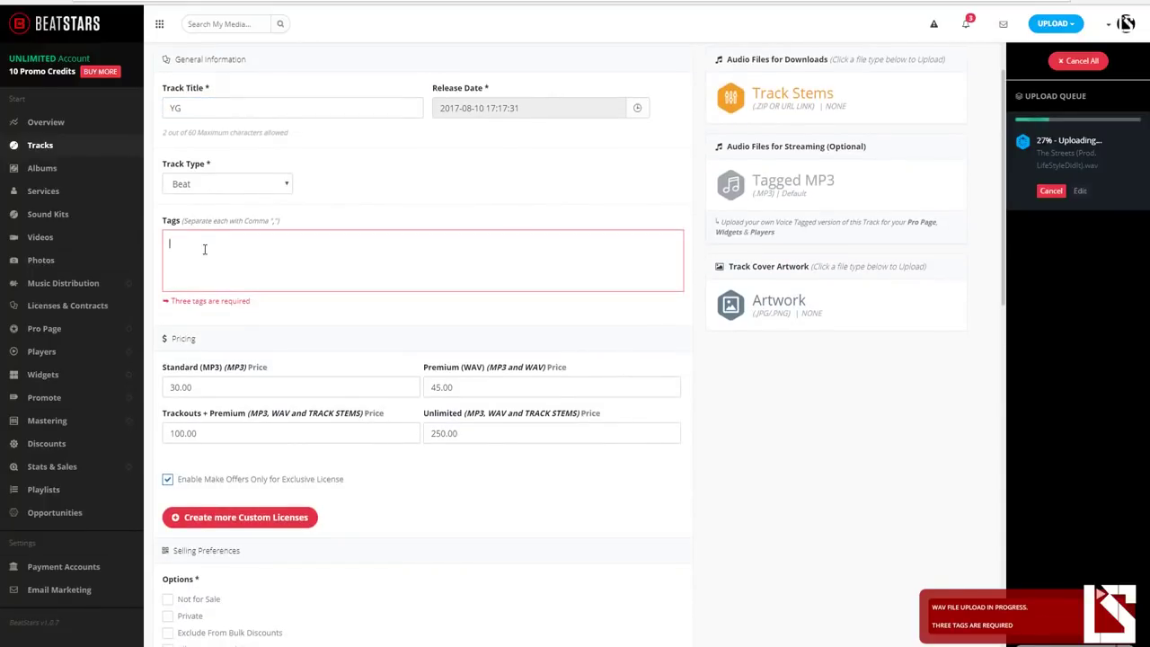
text(Yg)
key(BackSpace)
text(G)
key(comma)
text(r)
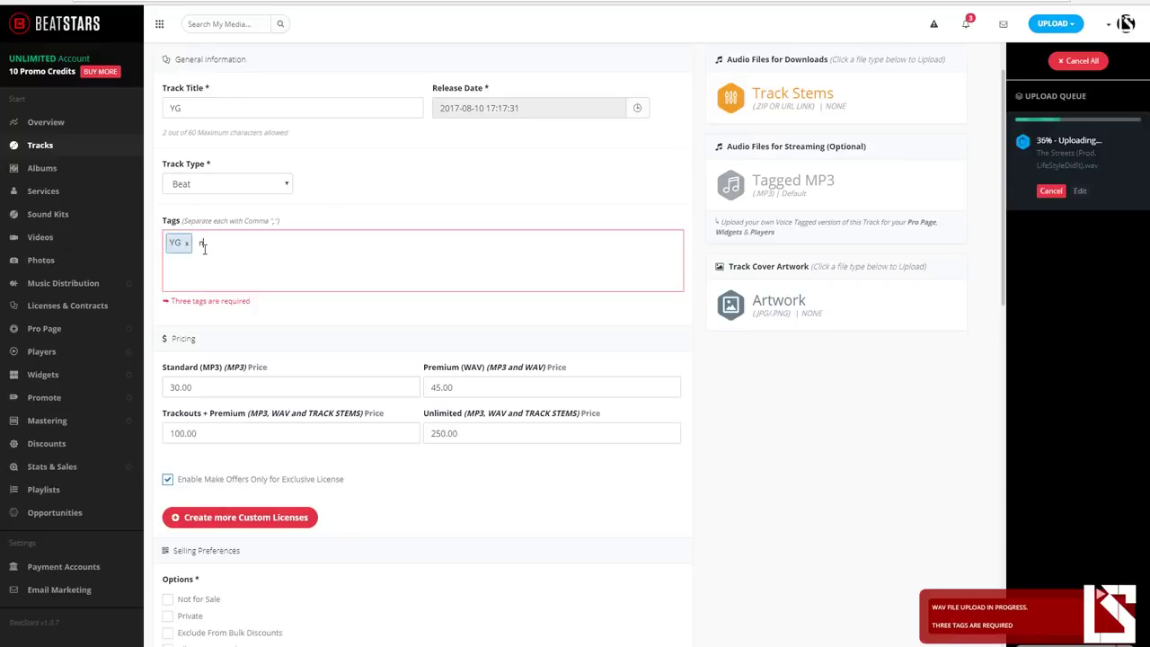
text(ipsey hussle)
key(comma)
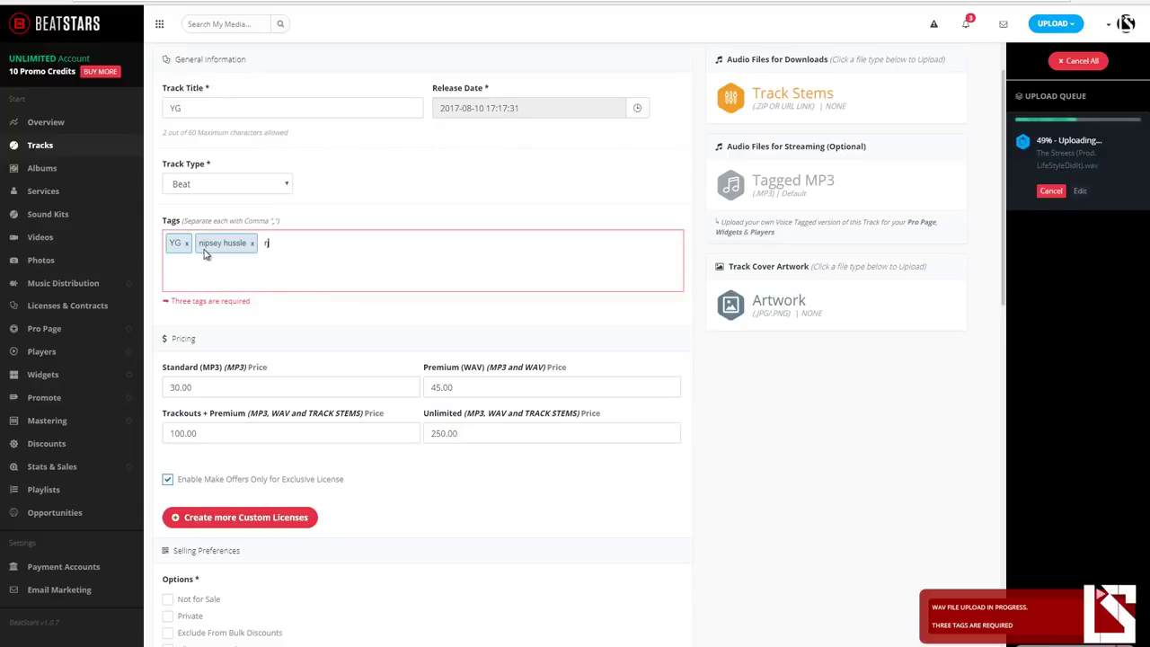
text(rj)
key(comma)
Allow free sample downloads with voice tag and require downloaders to do a social follow on YouTube
scroll(204, 254, down, 1)
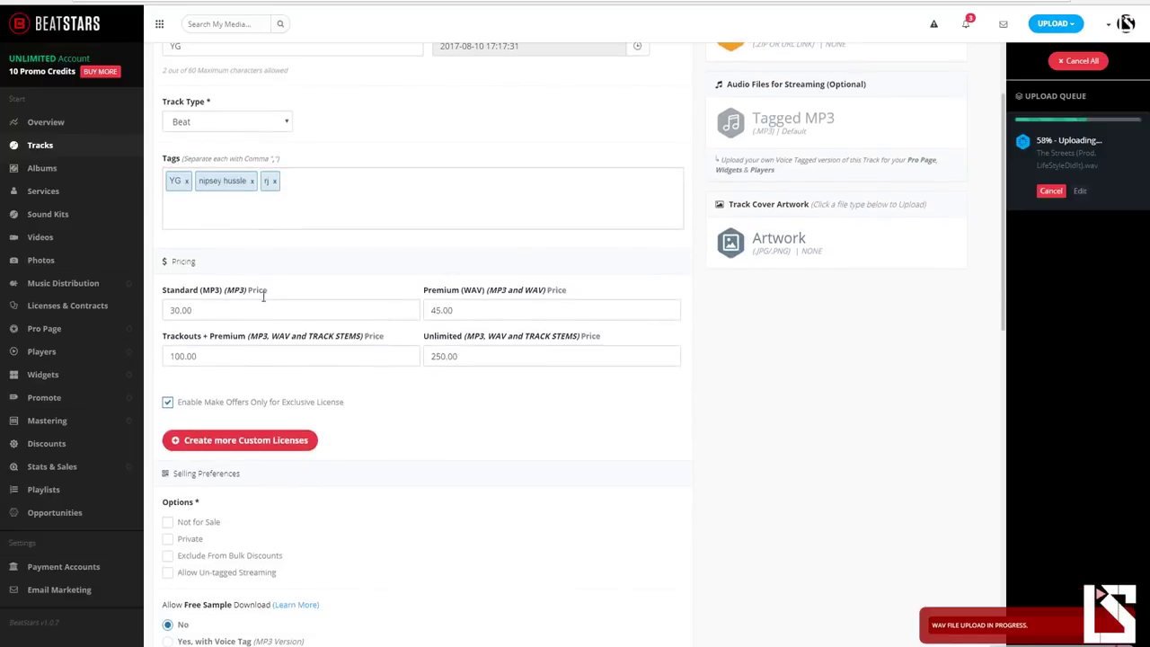
scroll(260, 285, down, 1)
scroll(393, 288, down, 5)
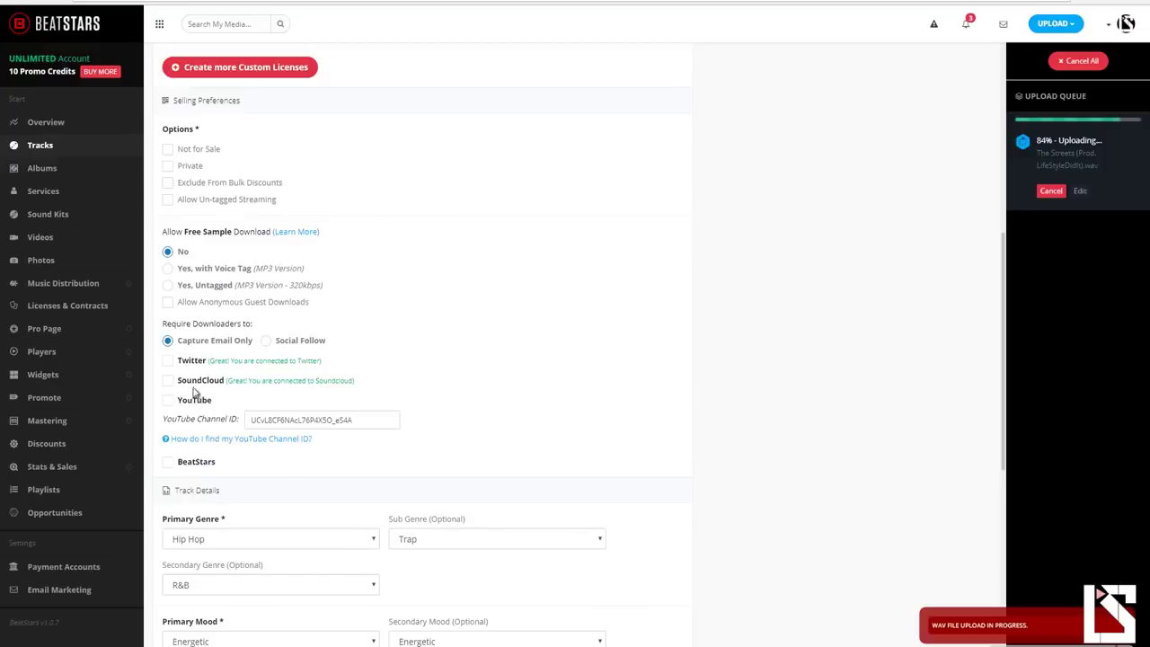
click(217, 271)
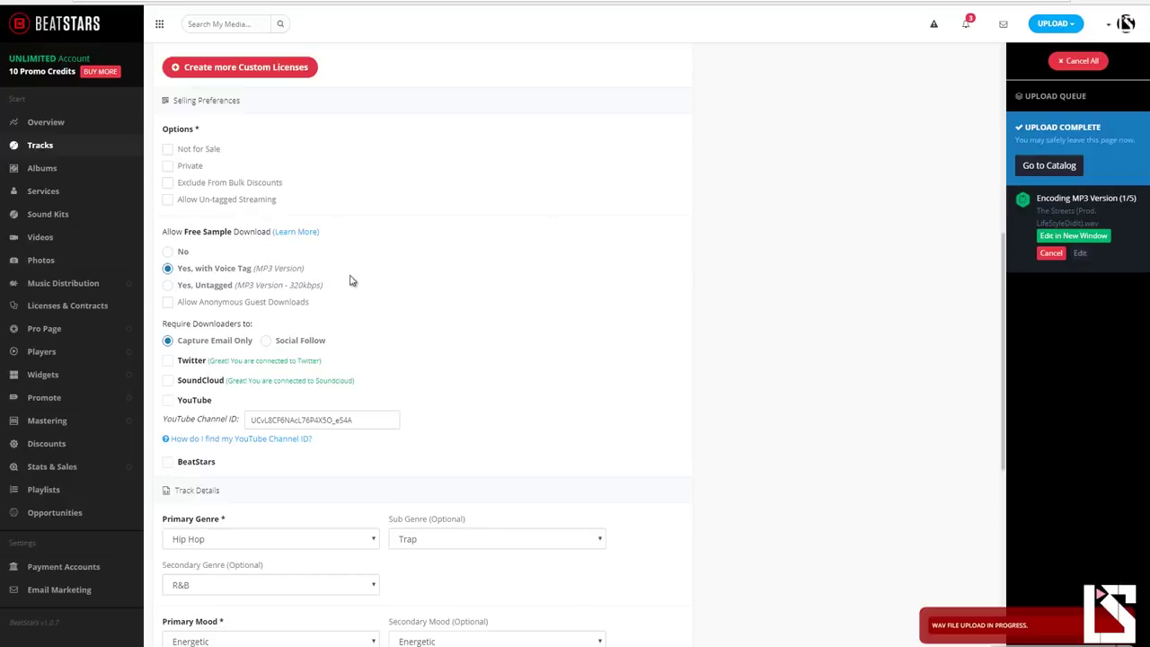
scroll(349, 282, down, 1)
click(297, 284)
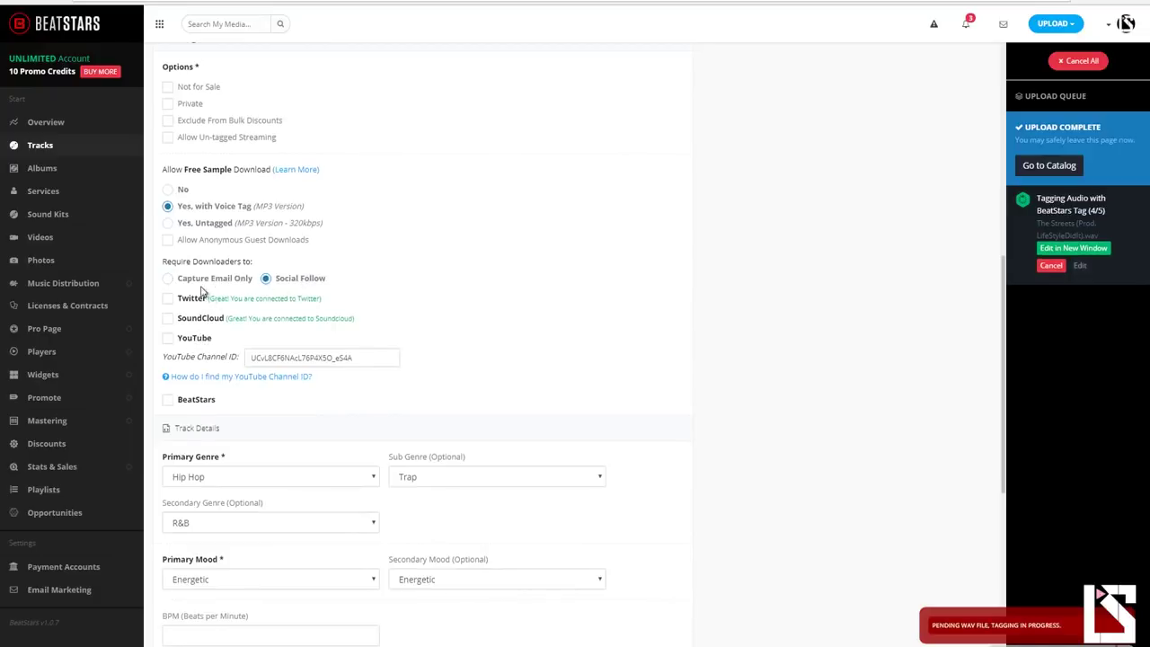
click(204, 341)
Set the track's sub genre to West Coast and its secondary genre to None
scroll(409, 295, down, 4)
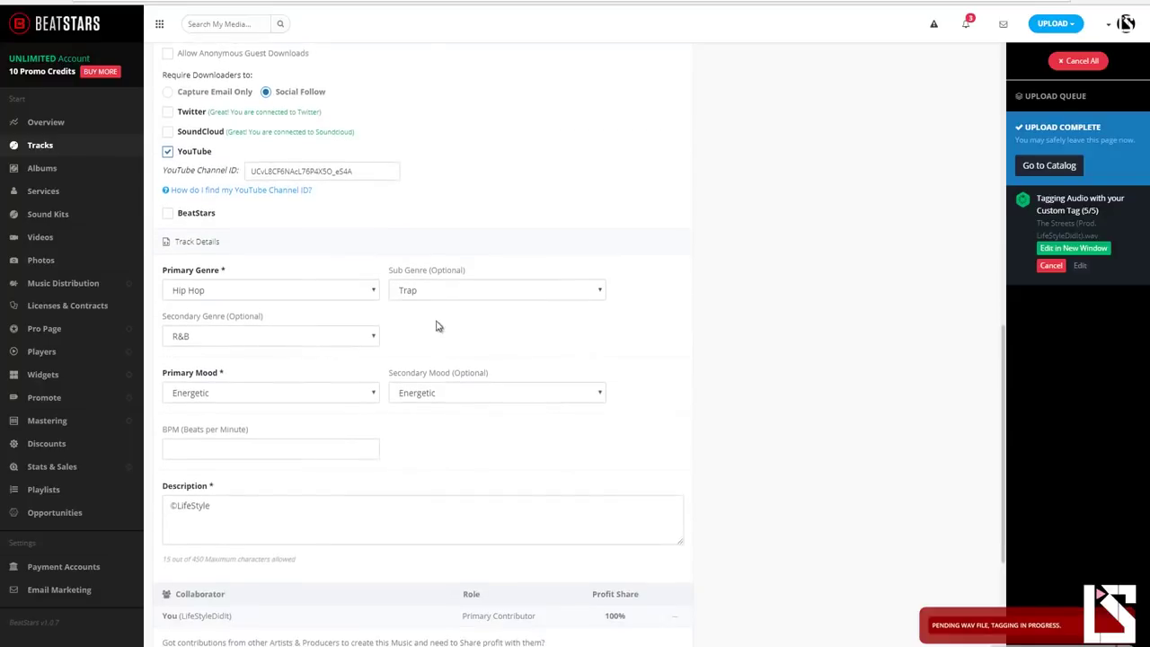
click(413, 295)
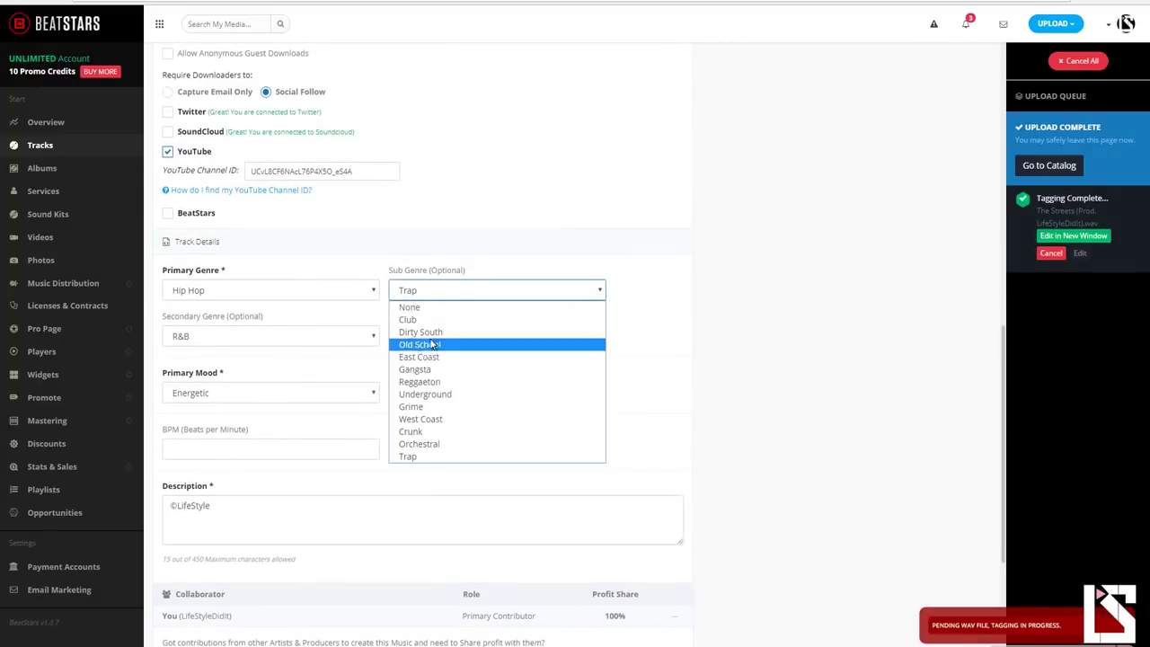
click(420, 419)
click(220, 340)
click(184, 351)
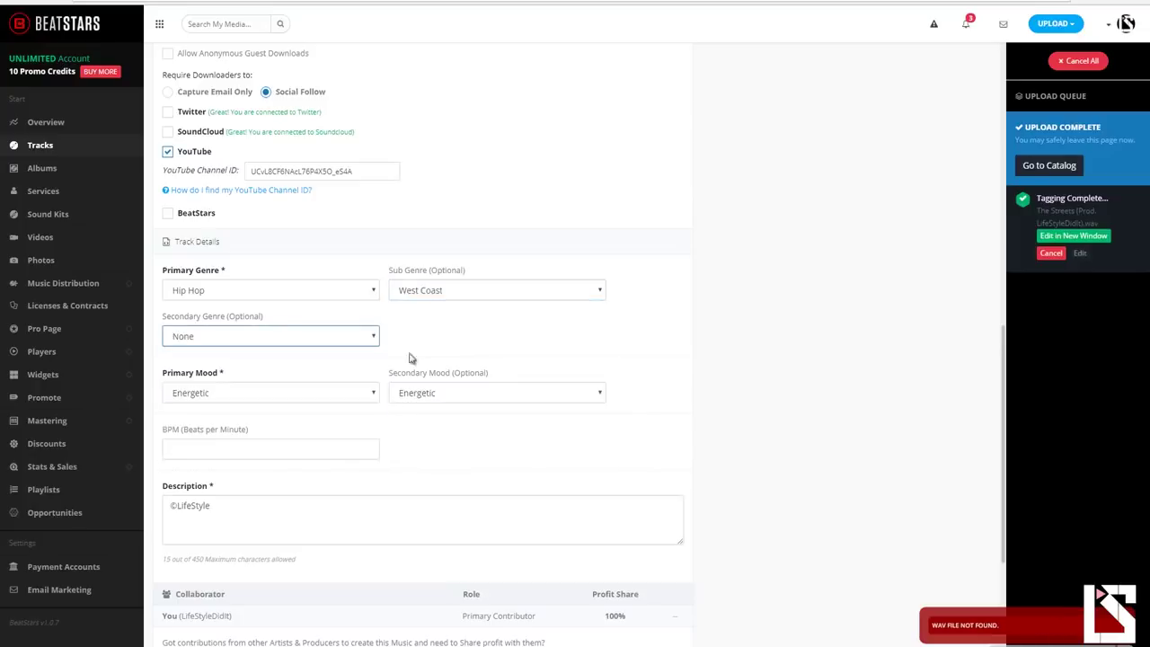
Keep the primary mood Energetic, set the secondary mood to Crunk and enter a BPM of 96
scroll(410, 357, down, 1)
click(267, 333)
click(384, 307)
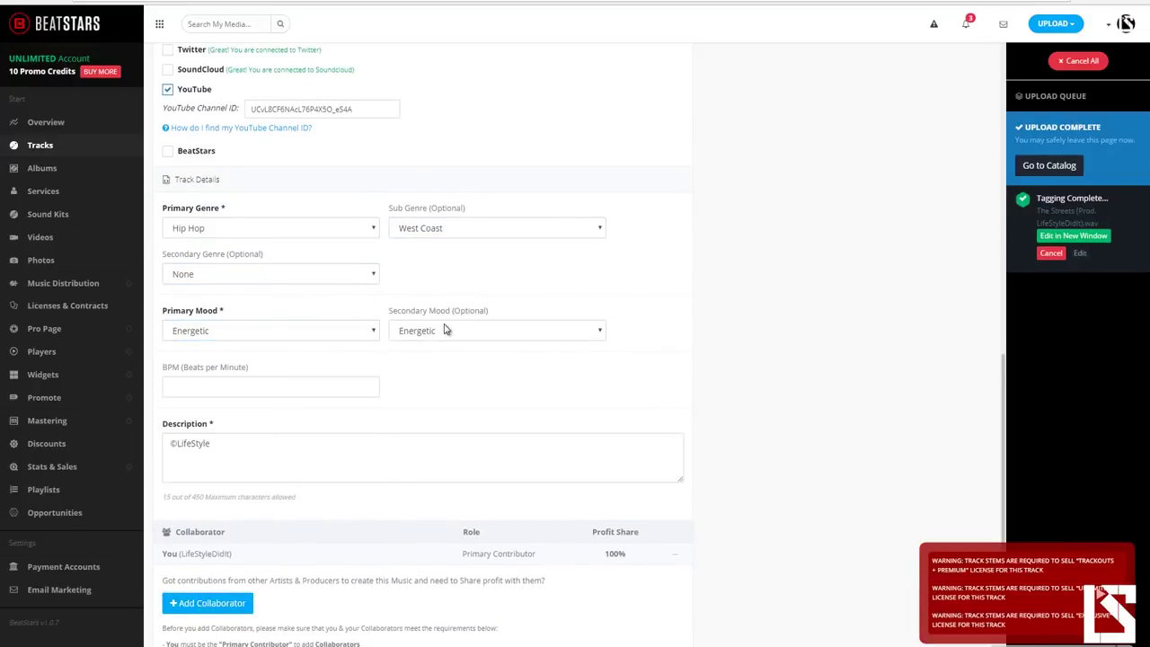
click(447, 329)
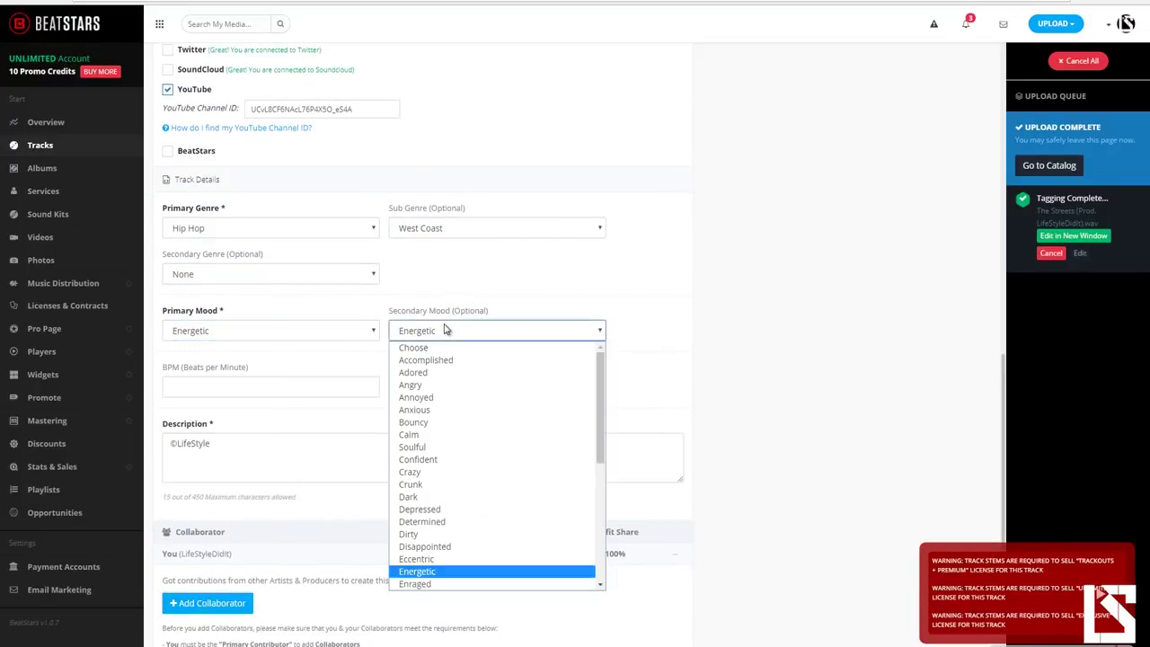
click(423, 486)
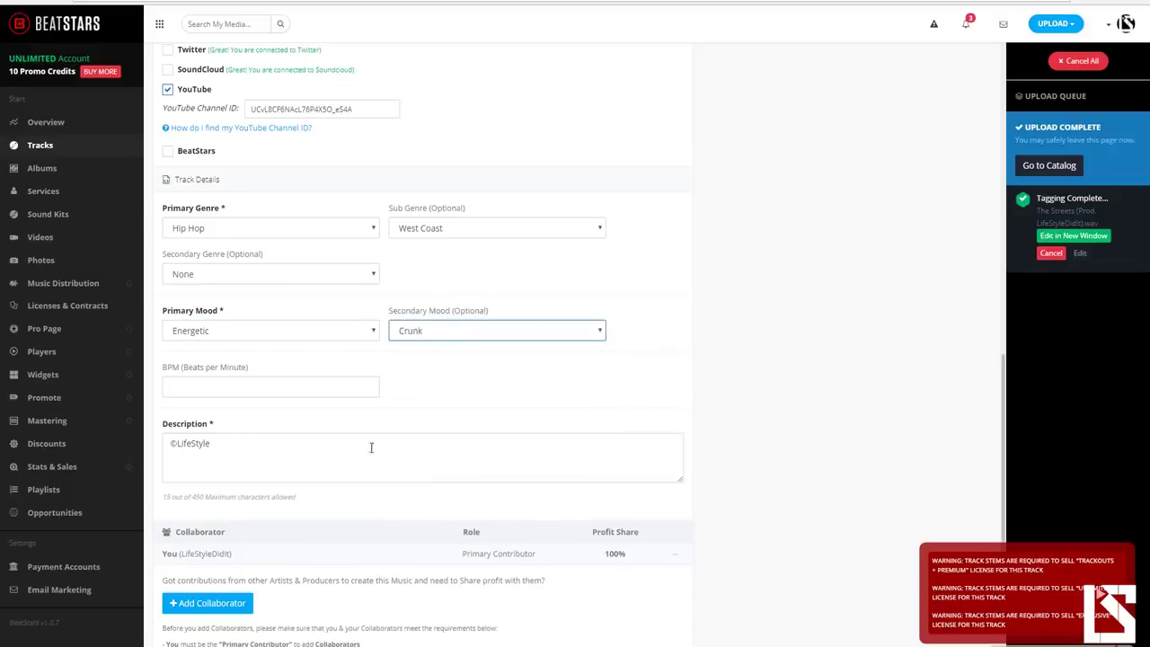
click(237, 387)
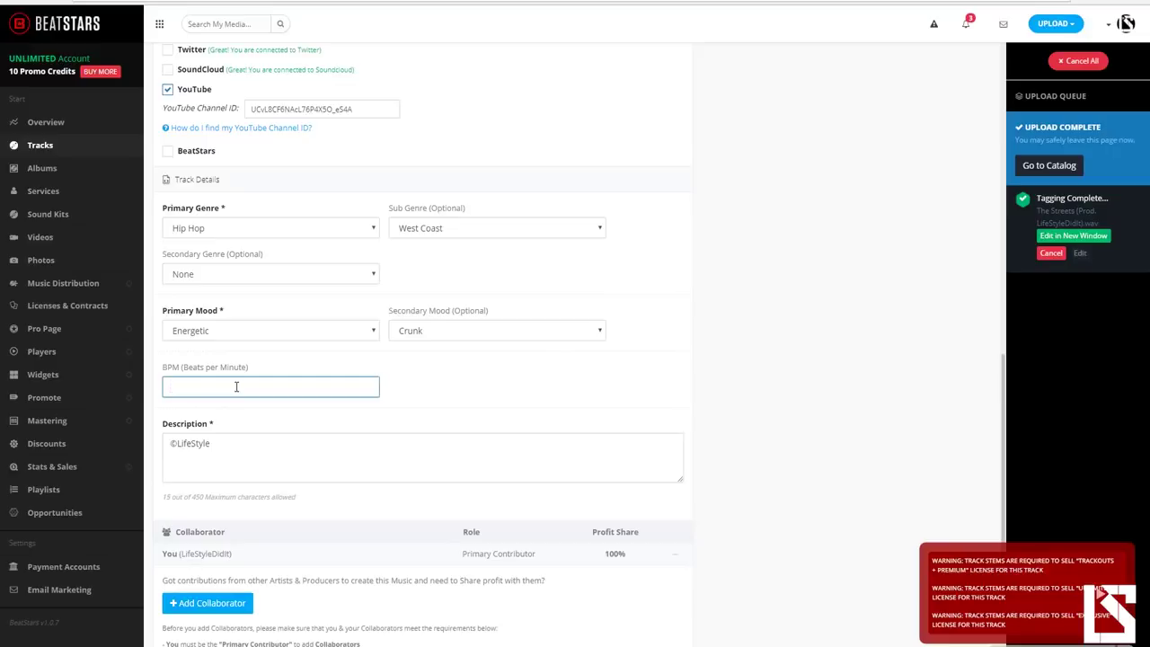
text(96)
click(561, 384)
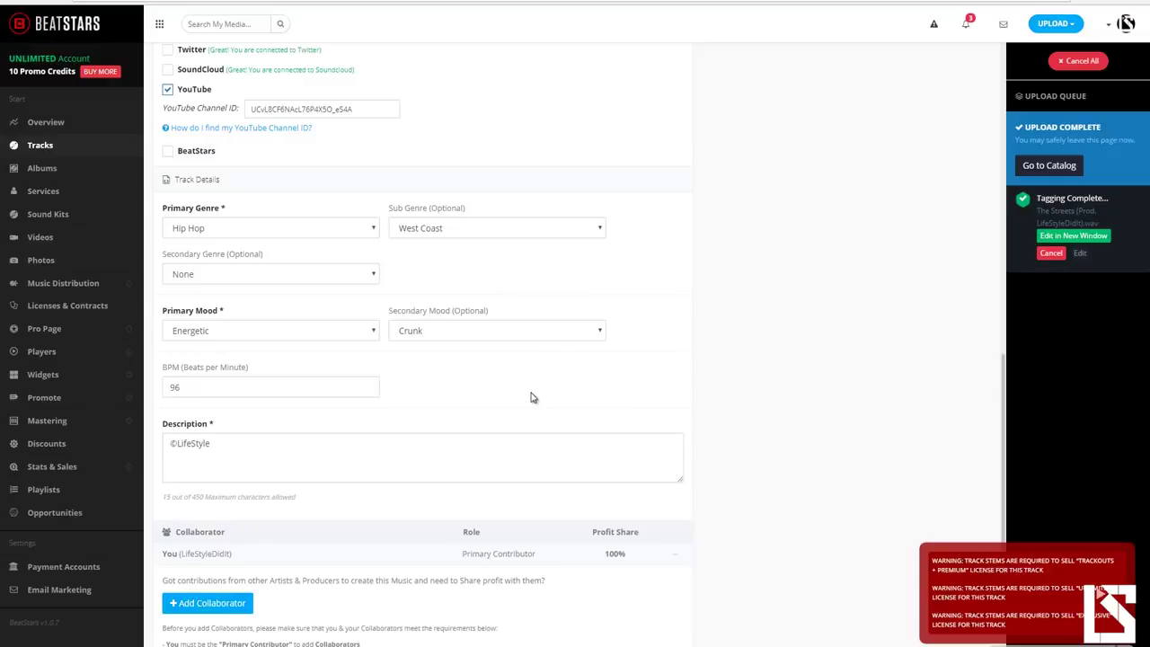
Review the track's description and the collaborator and related video sections
scroll(530, 398, down, 1)
click(219, 386)
key(ctrl+a)
click(326, 365)
scroll(326, 364, down, 3)
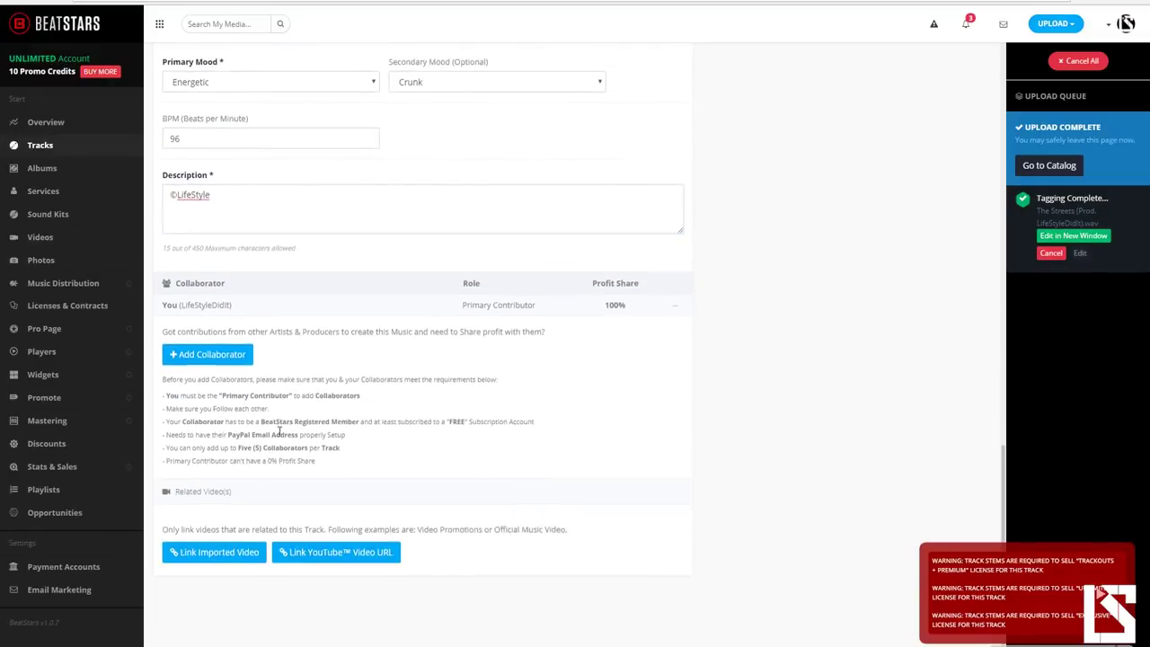
Upload The Streets zip archive from the Tracksouts folder in Beatstars Uploads as the track stems
scroll(292, 458, up, 8)
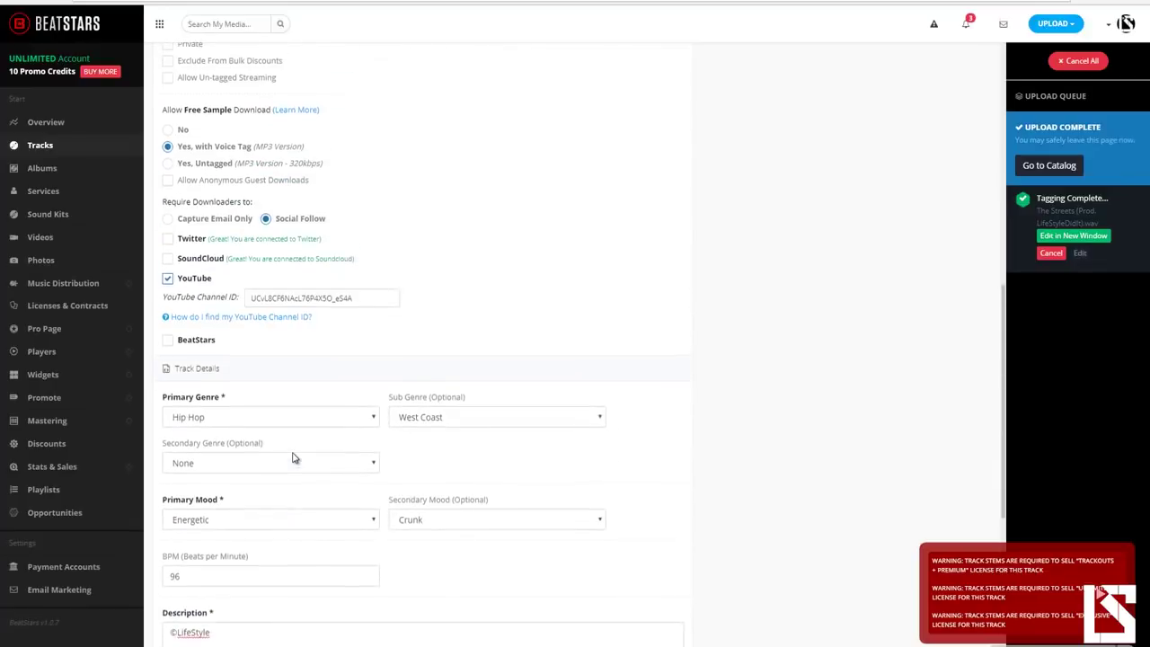
scroll(292, 459, up, 7)
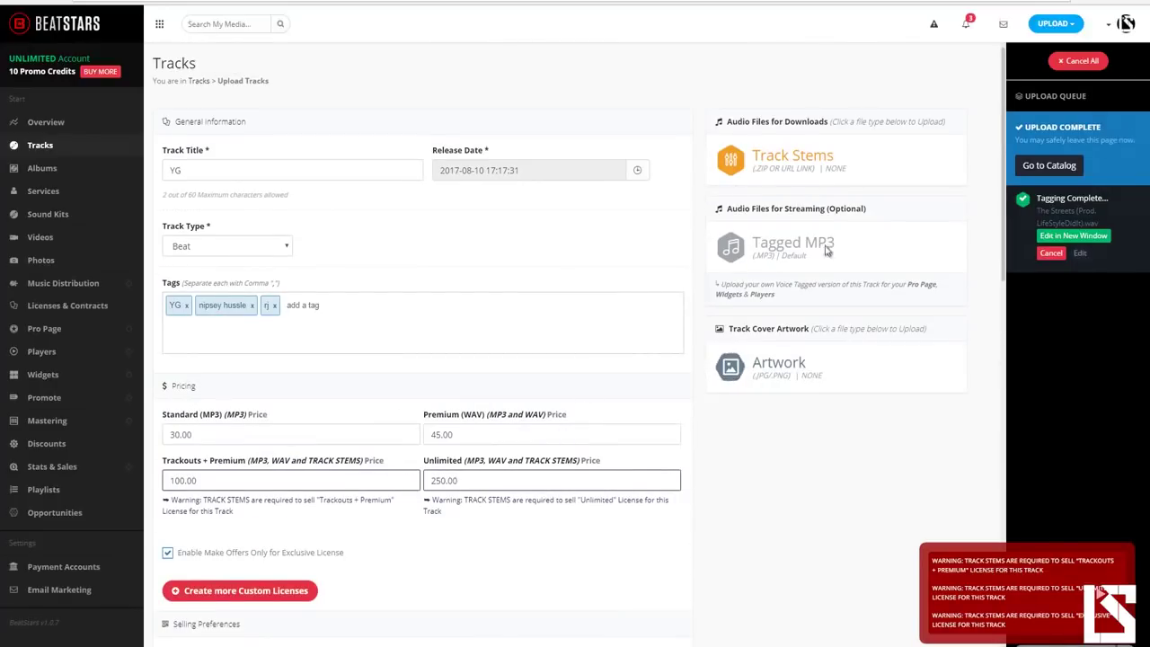
click(805, 174)
click(579, 103)
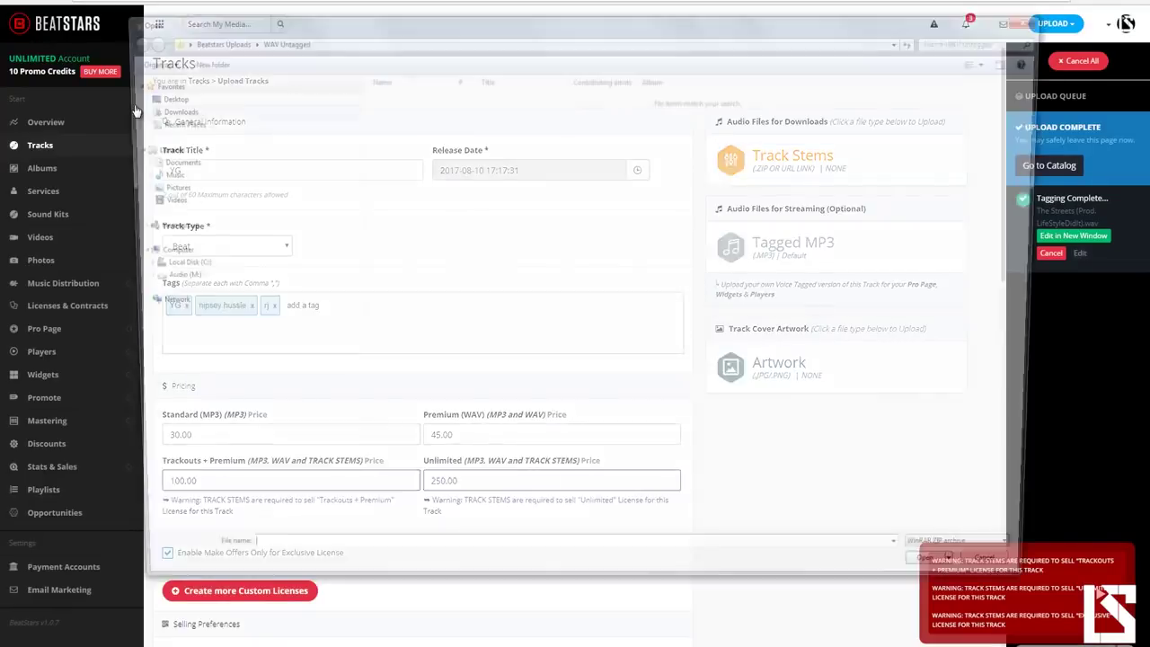
click(171, 95)
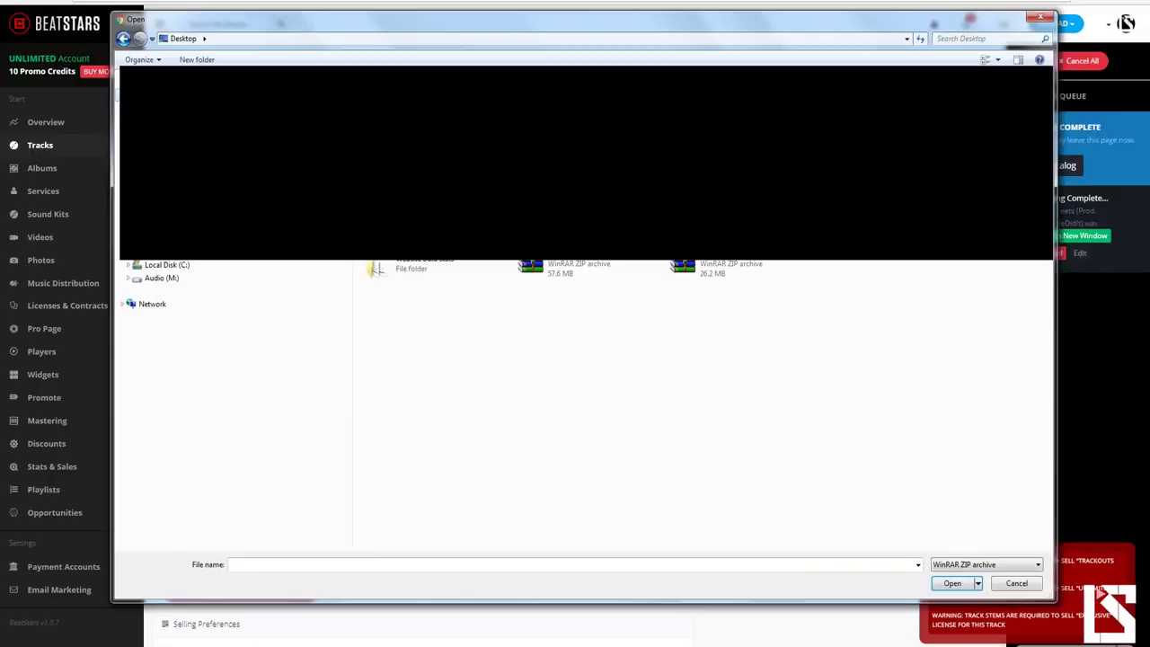
double_click(431, 132)
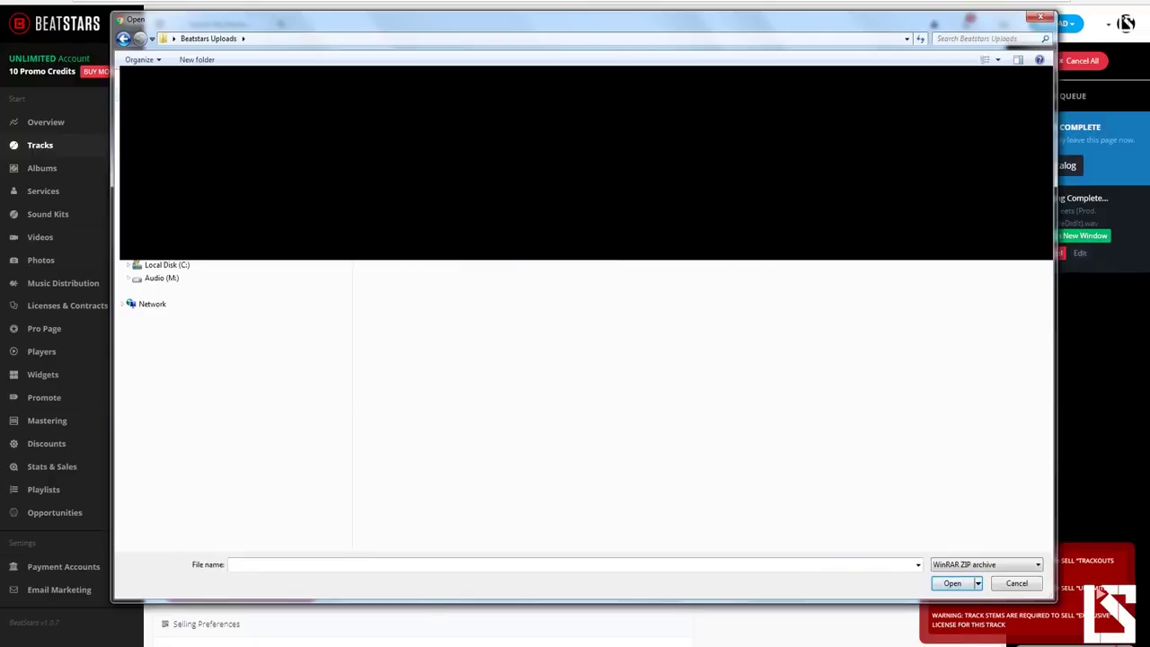
double_click(404, 109)
click(393, 96)
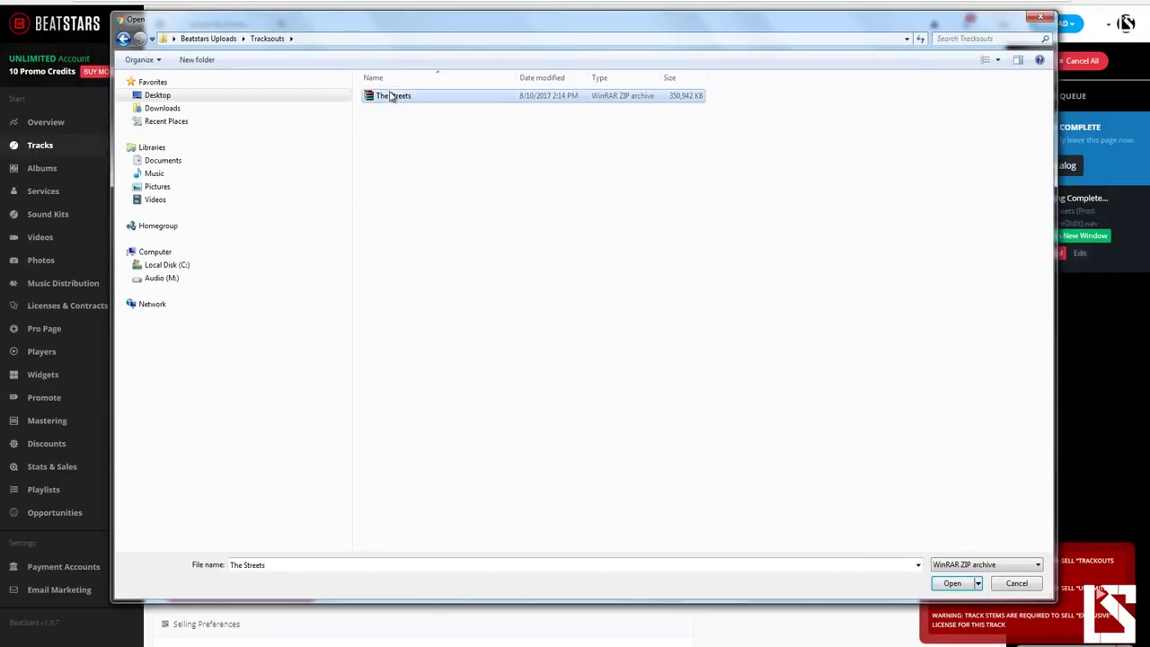
click(950, 584)
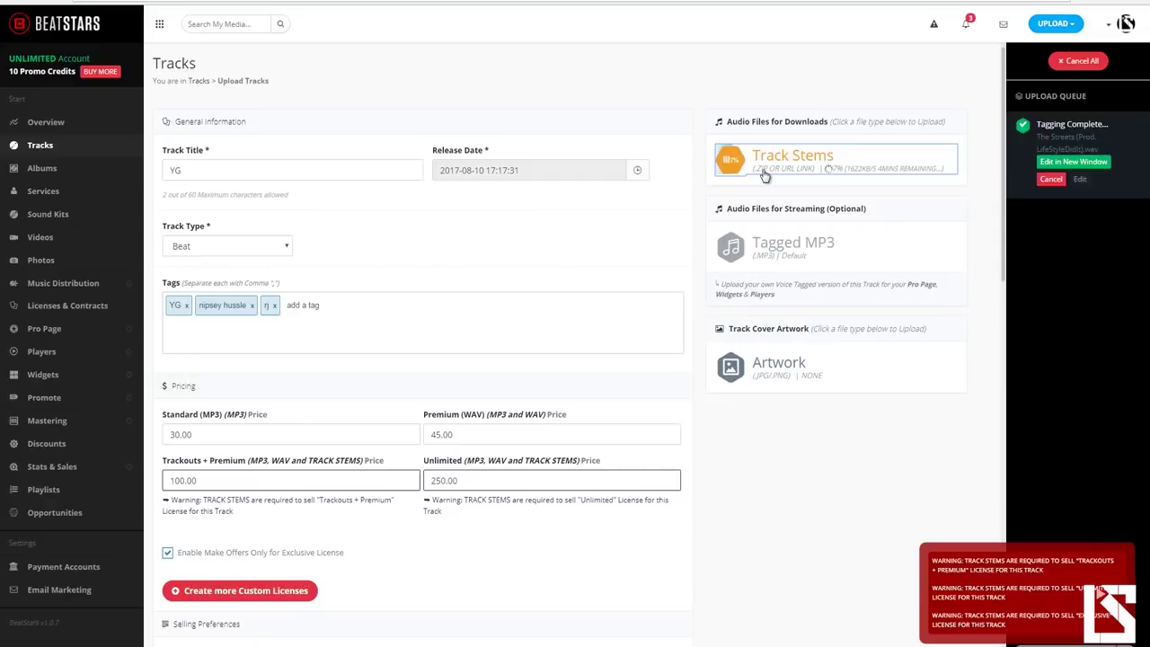
Upload the tagged MP3 from the MP3 Tagged folder in Beatstars Uploads for streaming, and add a cover artwork image
click(787, 252)
click(159, 93)
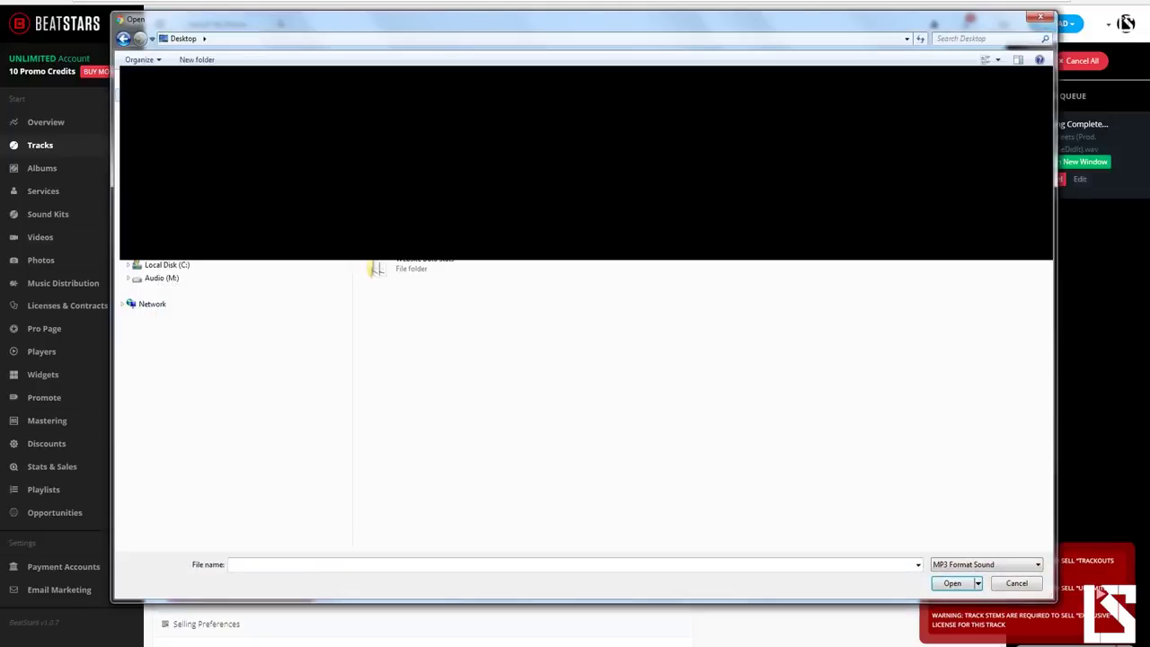
double_click(431, 137)
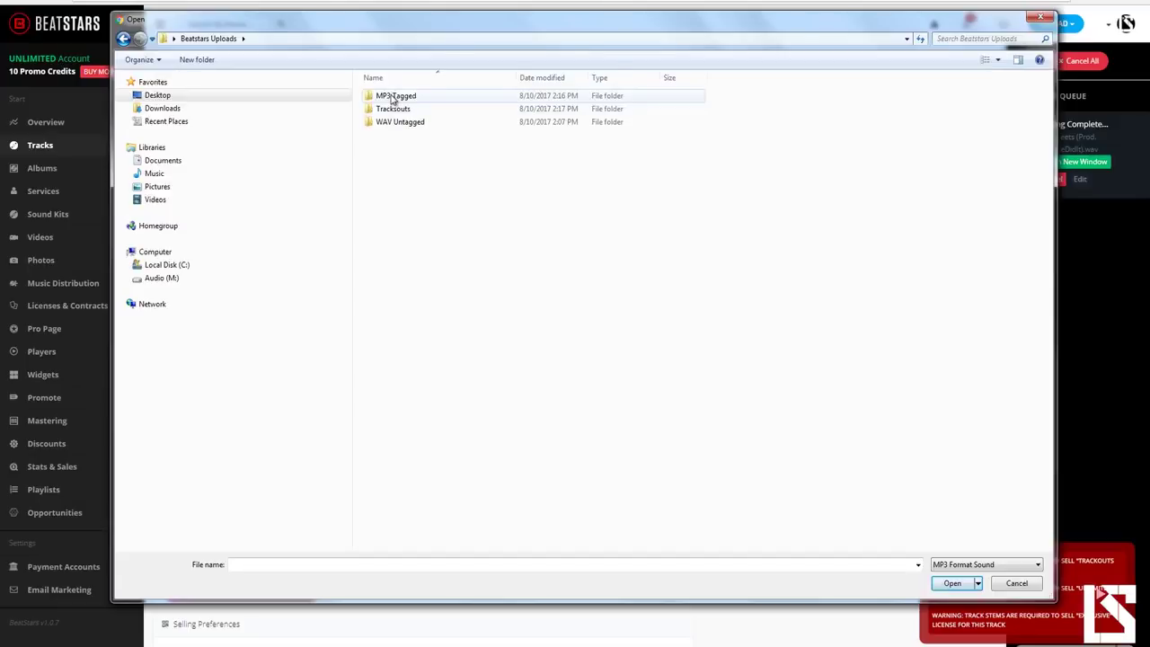
double_click(391, 96)
double_click(393, 97)
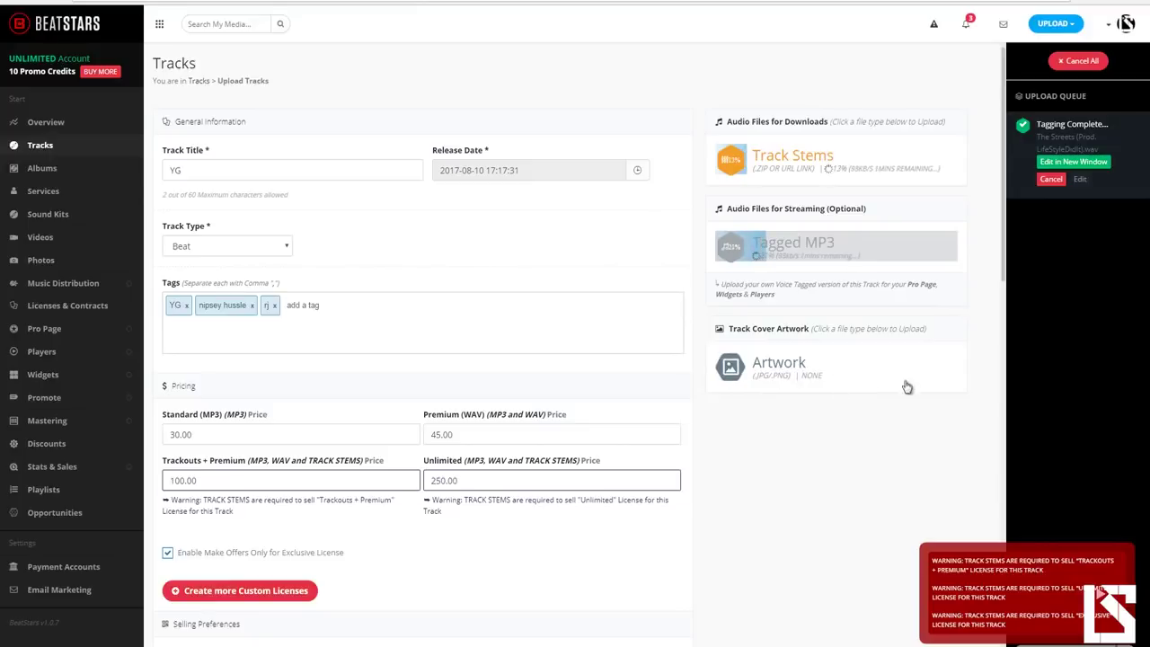
click(806, 378)
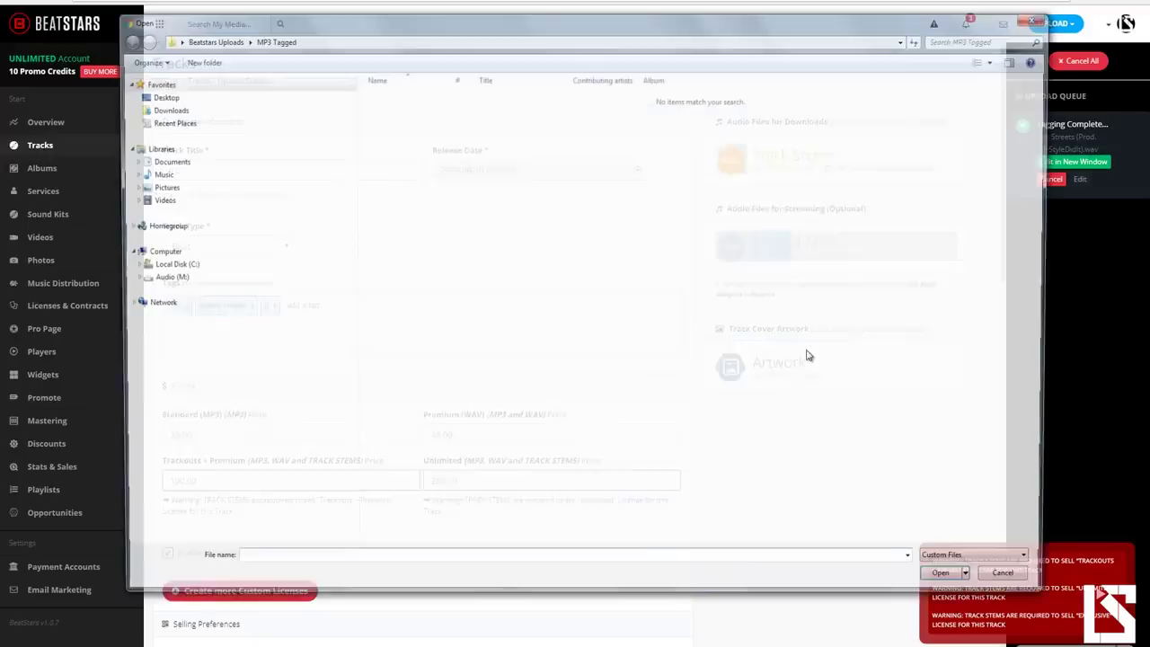
key(Escape)
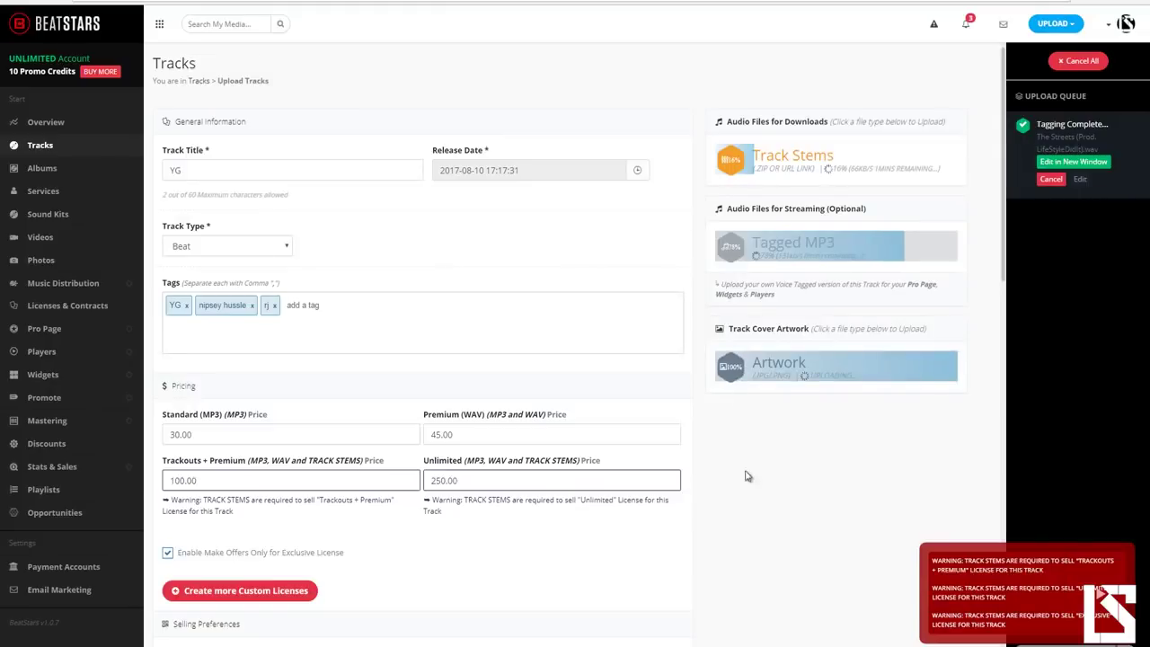